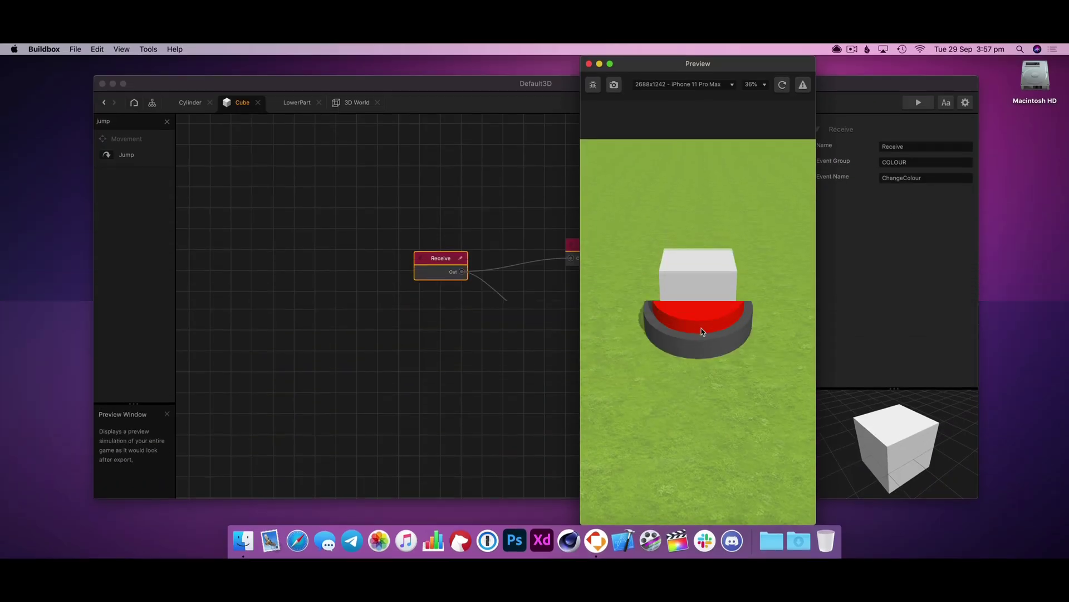
# Test the red button in the game preview by activating it several times
pyautogui.click(701, 356)
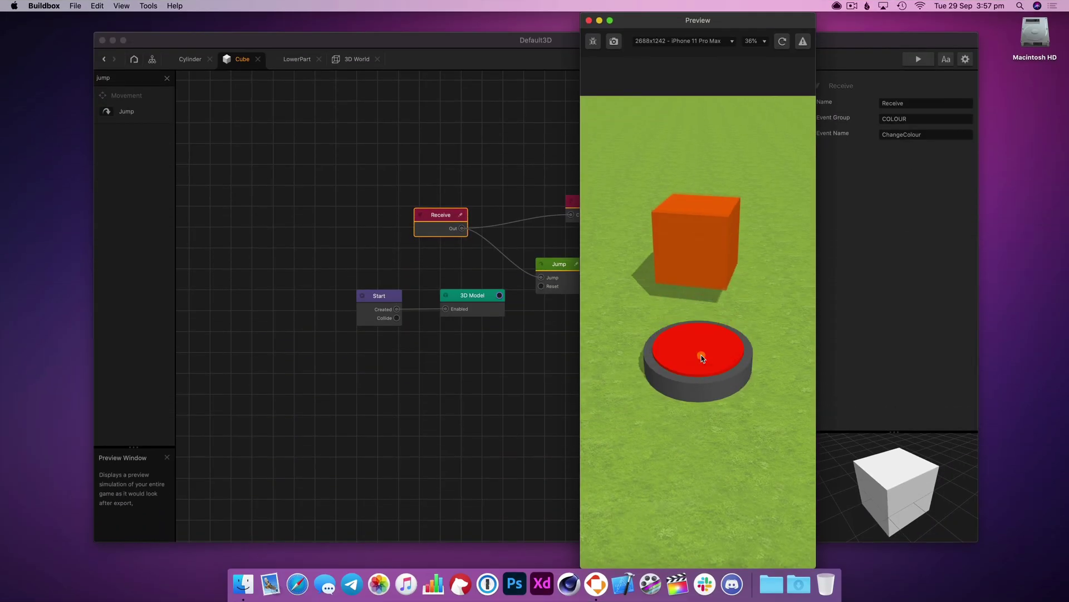
pyautogui.click(701, 355)
pyautogui.click(709, 358)
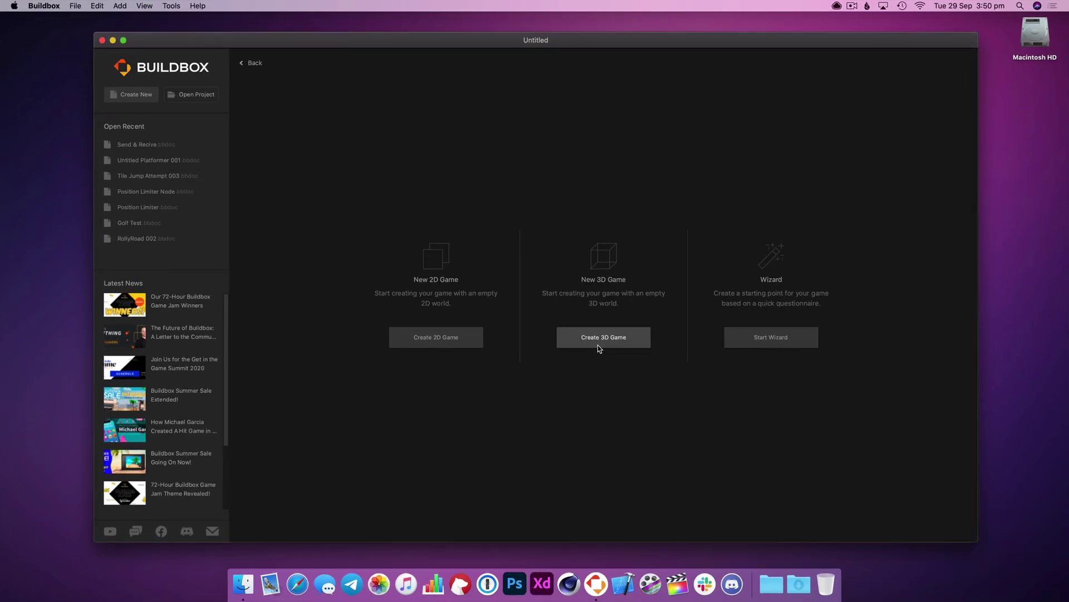
# Create a new empty 3D game, rearrange its mind map nodes and open the 3D World scene
pyautogui.click(598, 345)
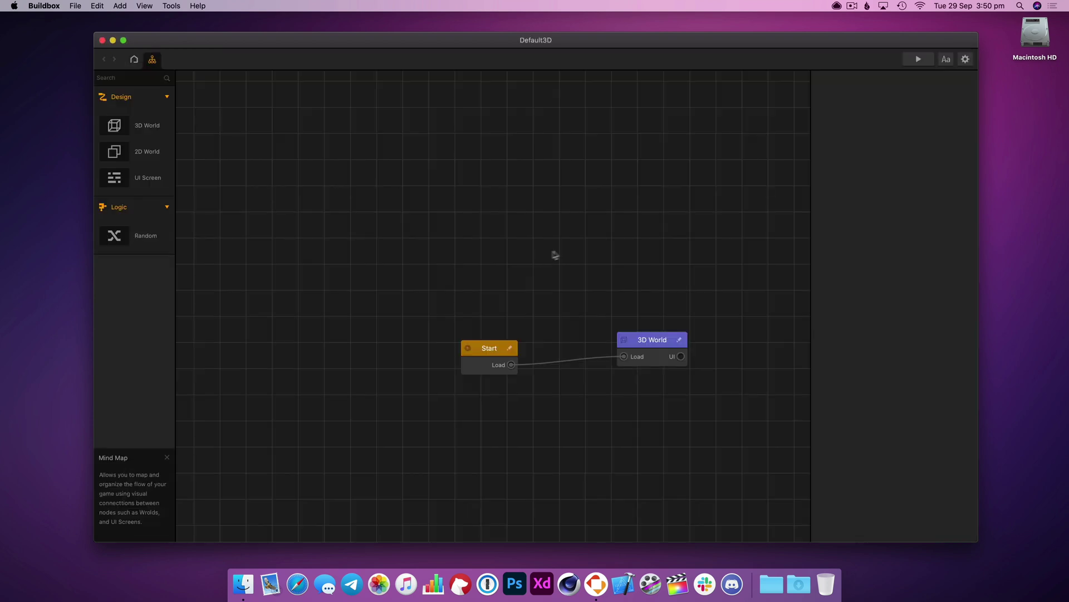
pyautogui.moveTo(493, 348); pyautogui.dragTo(452, 332)
pyautogui.moveTo(663, 345); pyautogui.dragTo(579, 288)
pyautogui.doubleClick(578, 288)
# Place a new Cylinder shape from the asset library in the scene and shift the cube to about -2.06 on Z
pyautogui.click(551, 263)
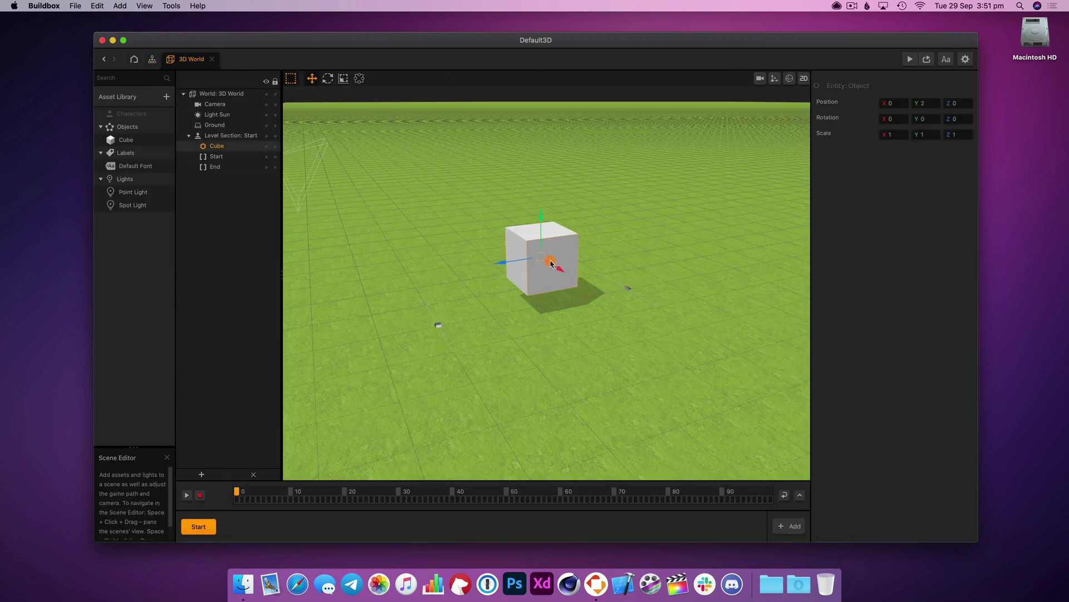
pyautogui.click(120, 97)
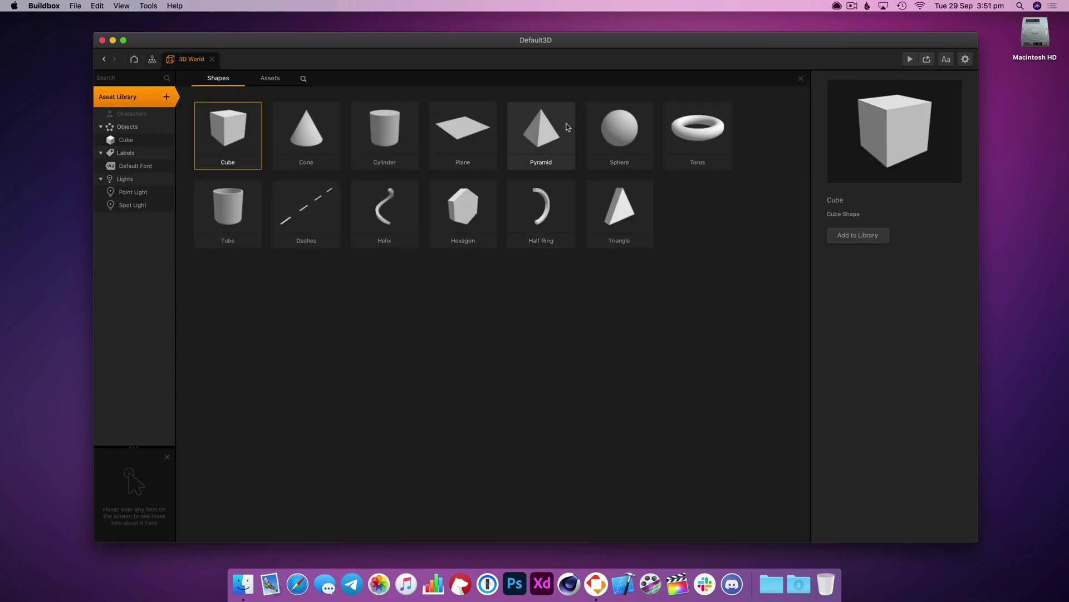
pyautogui.click(378, 126)
pyautogui.doubleClick(393, 135)
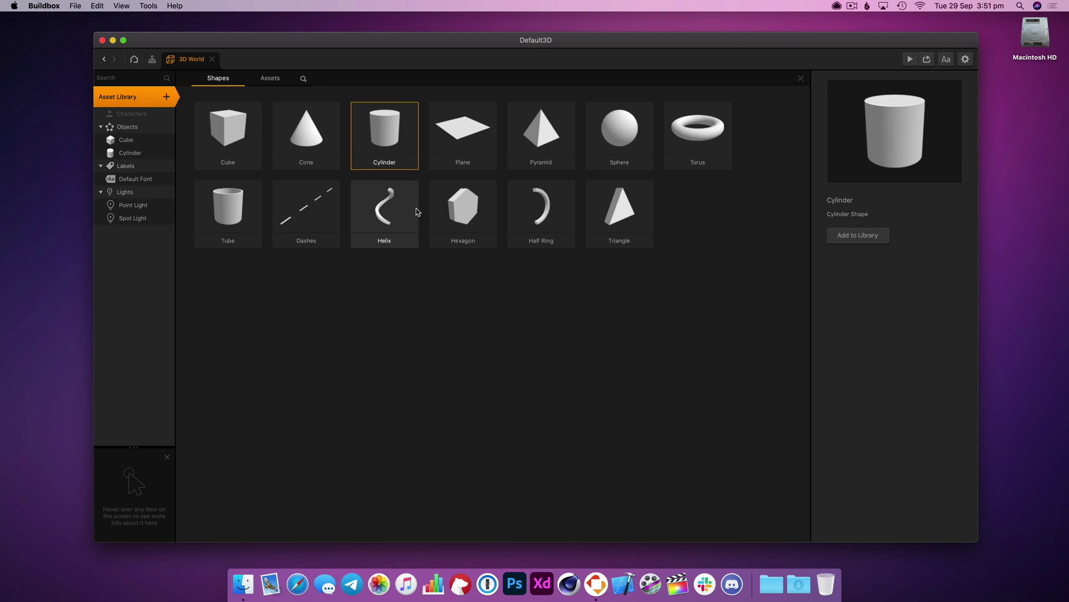
pyautogui.click(130, 153)
pyautogui.moveTo(130, 152); pyautogui.dragTo(565, 254)
pyautogui.click(554, 267)
pyautogui.click(493, 269)
# Open the cylinder's node map and add a Send node above the 3D Model node
pyautogui.click(134, 155)
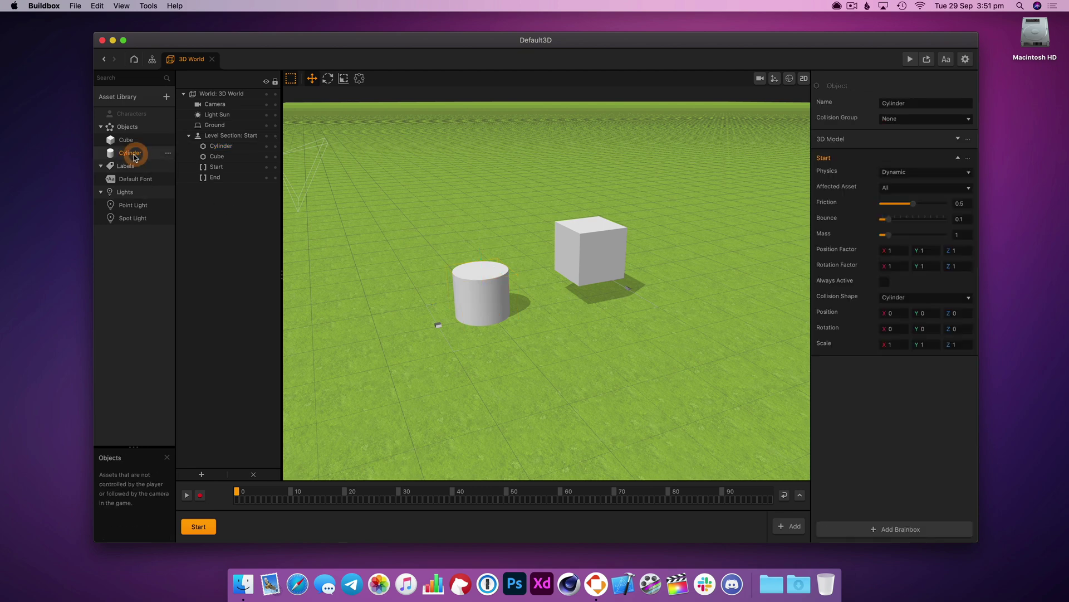
pyautogui.doubleClick(134, 155)
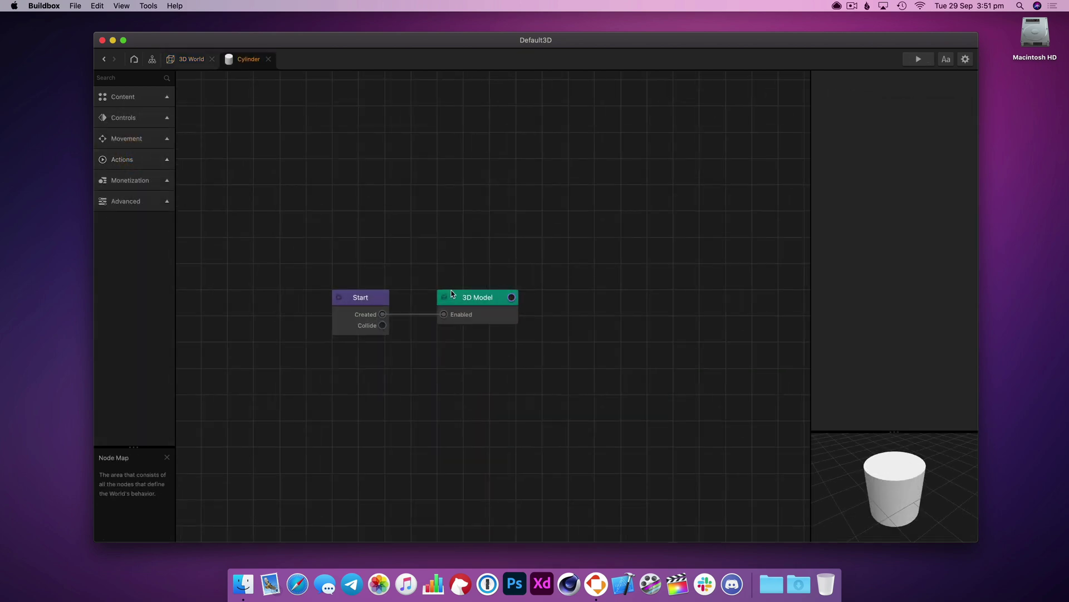
pyautogui.click(139, 79)
pyautogui.write('sen')
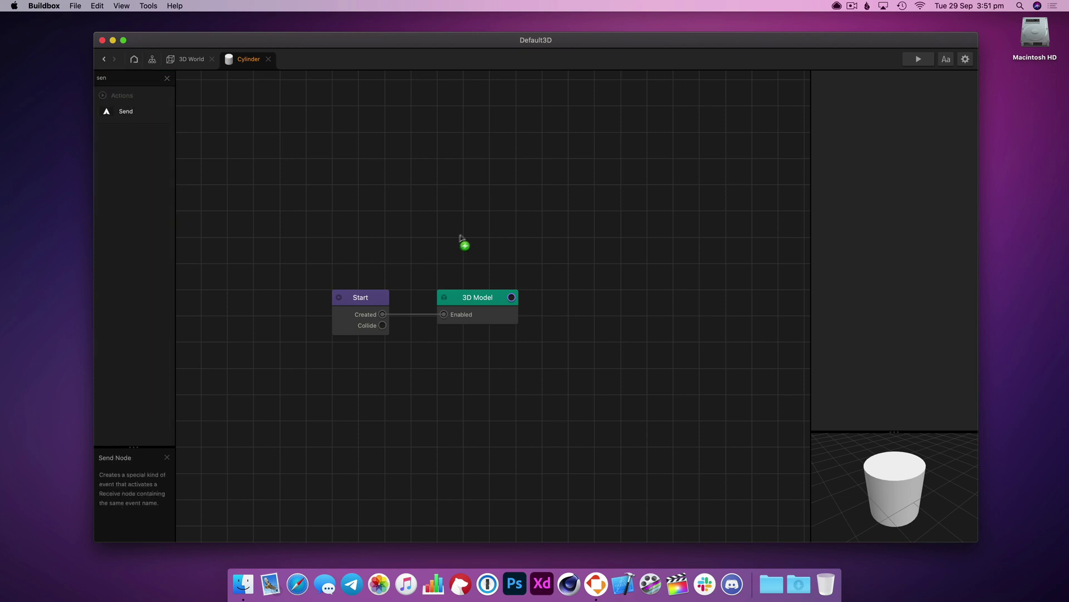
pyautogui.moveTo(461, 239); pyautogui.dragTo(461, 229)
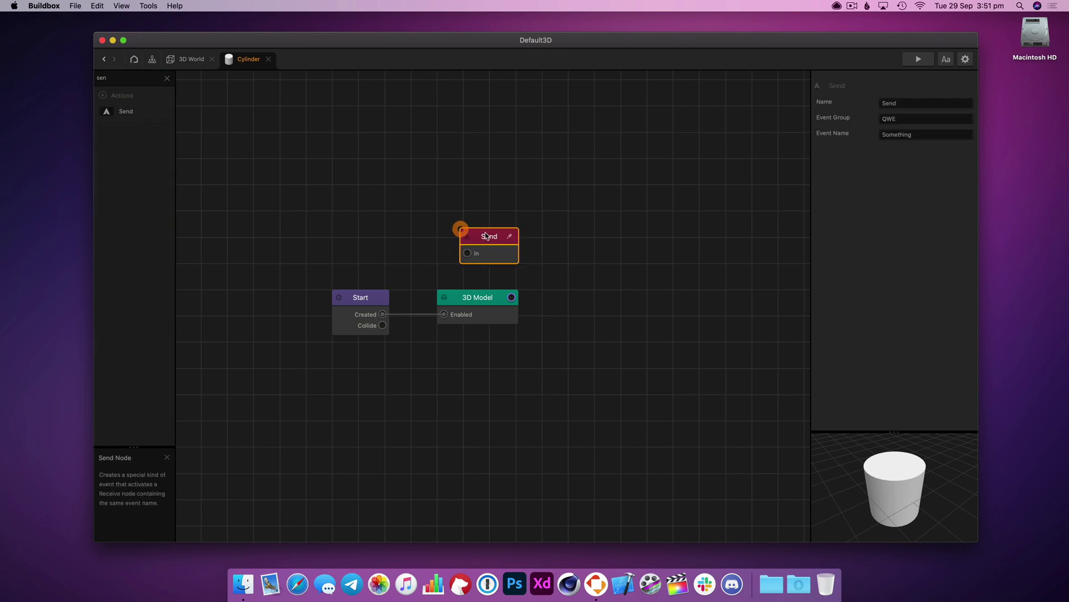
pyautogui.click(487, 223)
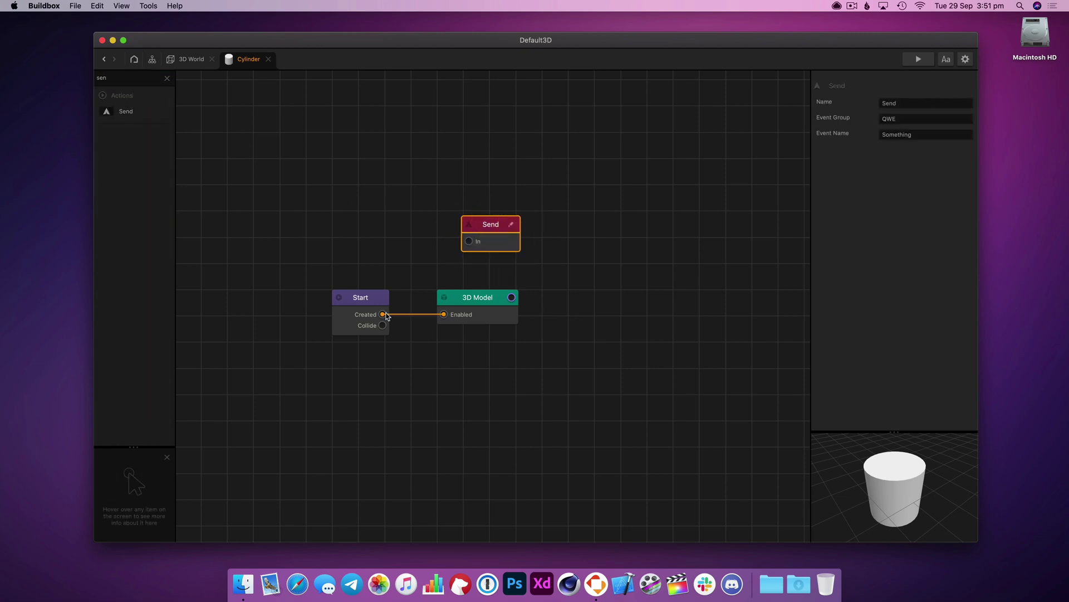
pyautogui.moveTo(386, 316); pyautogui.dragTo(510, 238)
pyautogui.moveTo(434, 260); pyautogui.dragTo(428, 252)
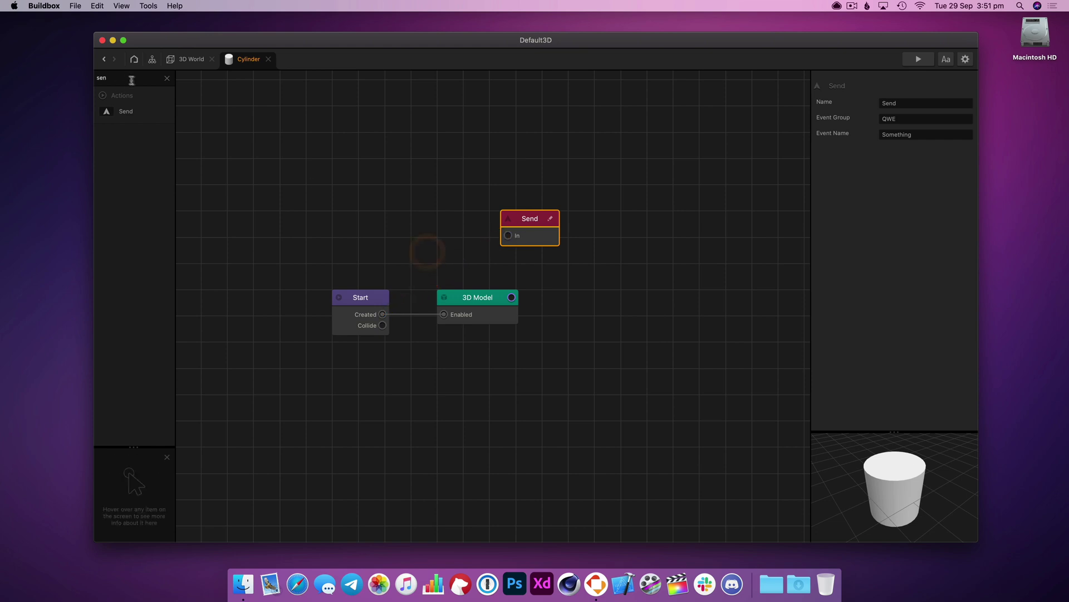
# Add an Is Touched node to the cylinder and connect its Touched output to the Send node's In
pyautogui.click(167, 80)
pyautogui.write('is')
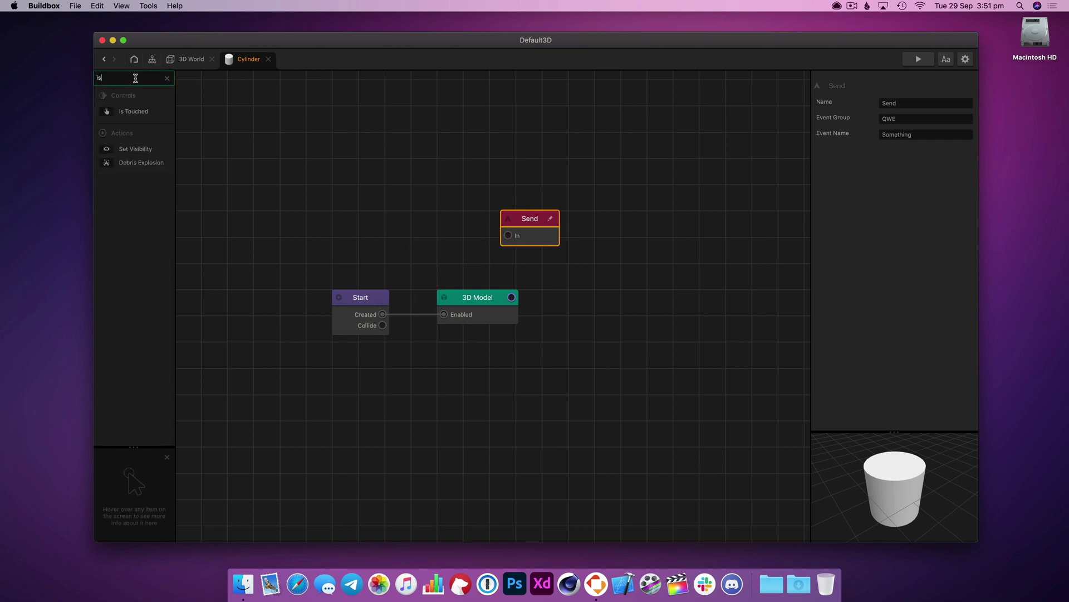
pyautogui.moveTo(136, 111); pyautogui.dragTo(427, 197)
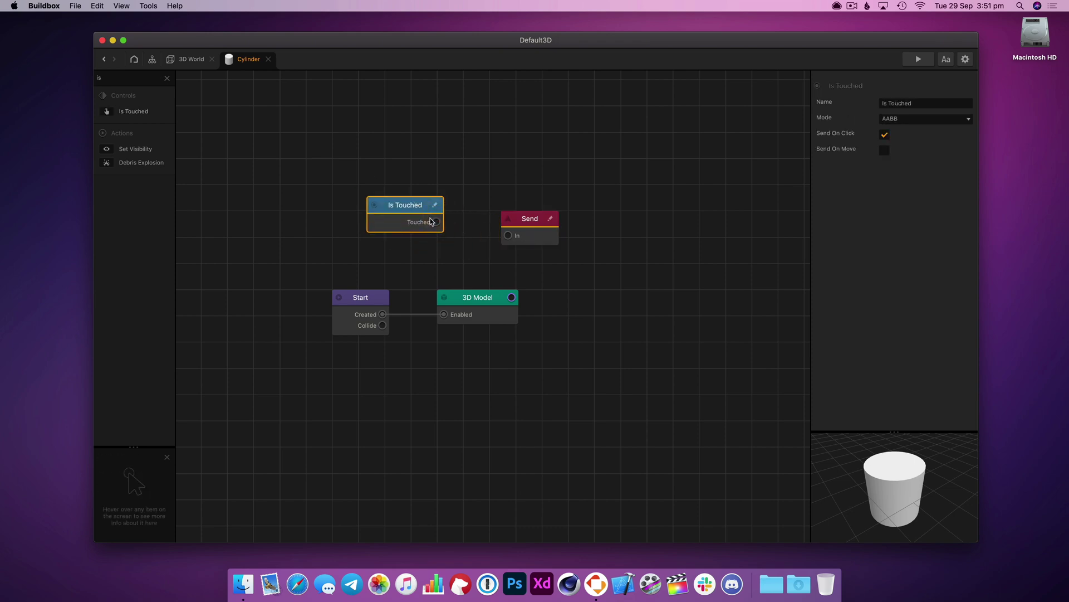
pyautogui.moveTo(530, 223)
pyautogui.mouseDown()
pyautogui.moveTo(547, 222)
pyautogui.moveTo(538, 222)
pyautogui.mouseUp()
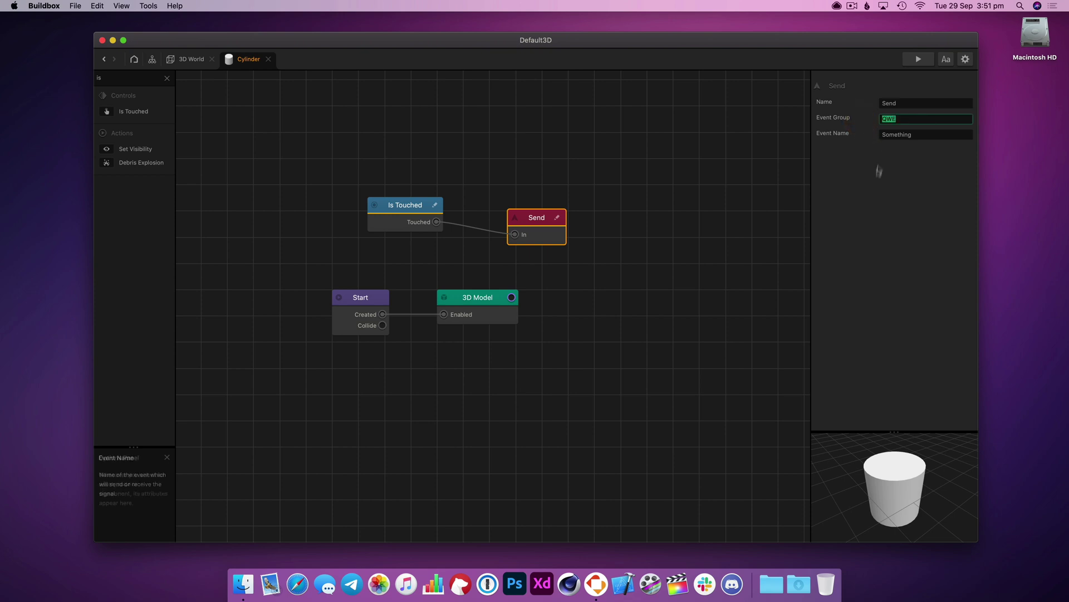
pyautogui.moveTo(547, 221); pyautogui.dragTo(570, 217)
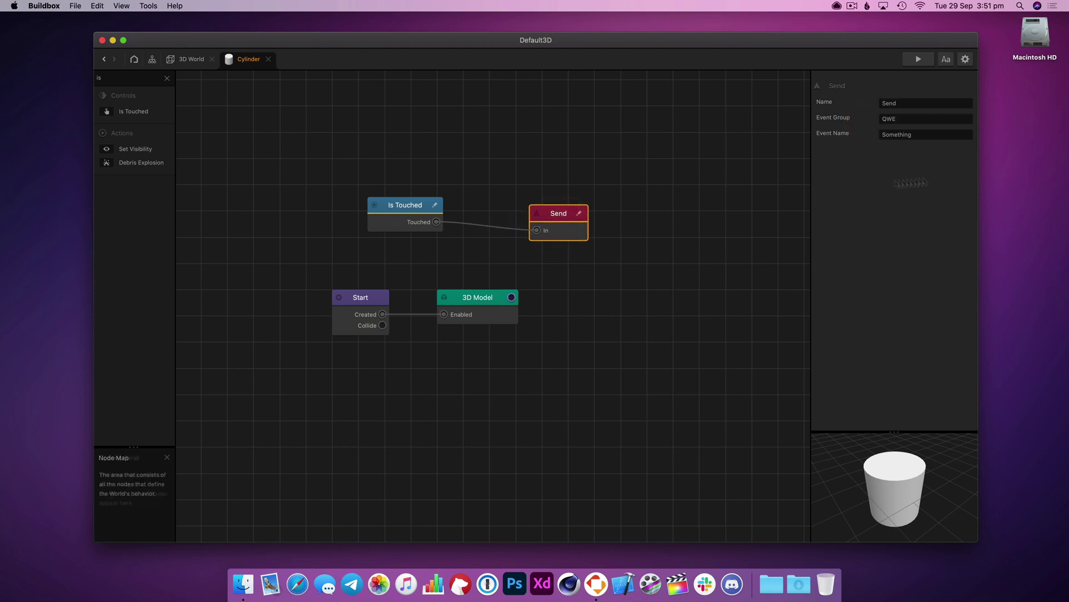
# Set the Send node's event name to ChangeColour and its event group to COLOUR
pyautogui.click(872, 135)
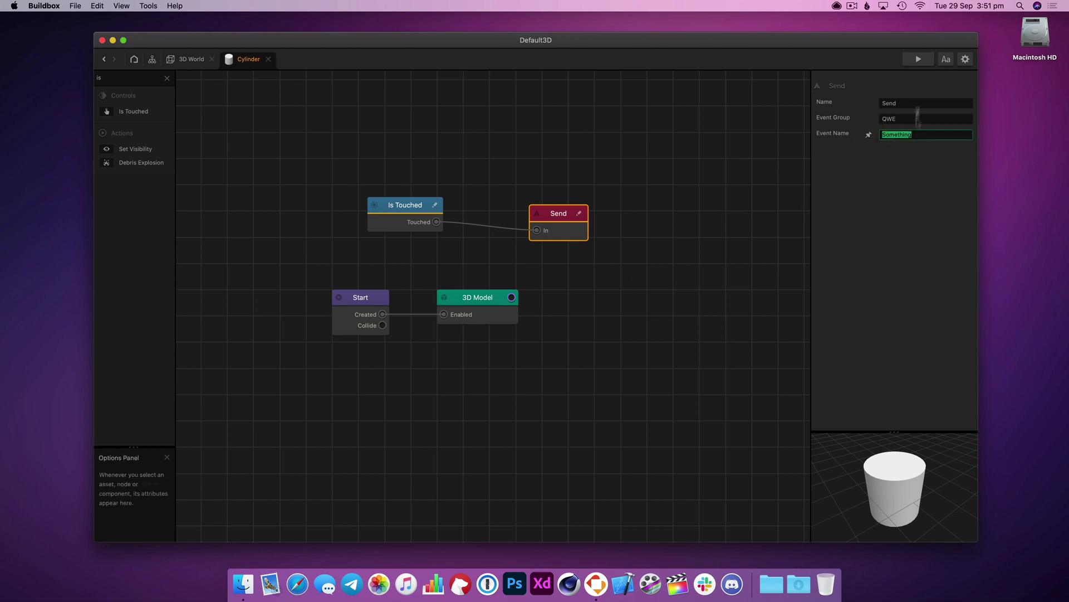
pyautogui.click(824, 119)
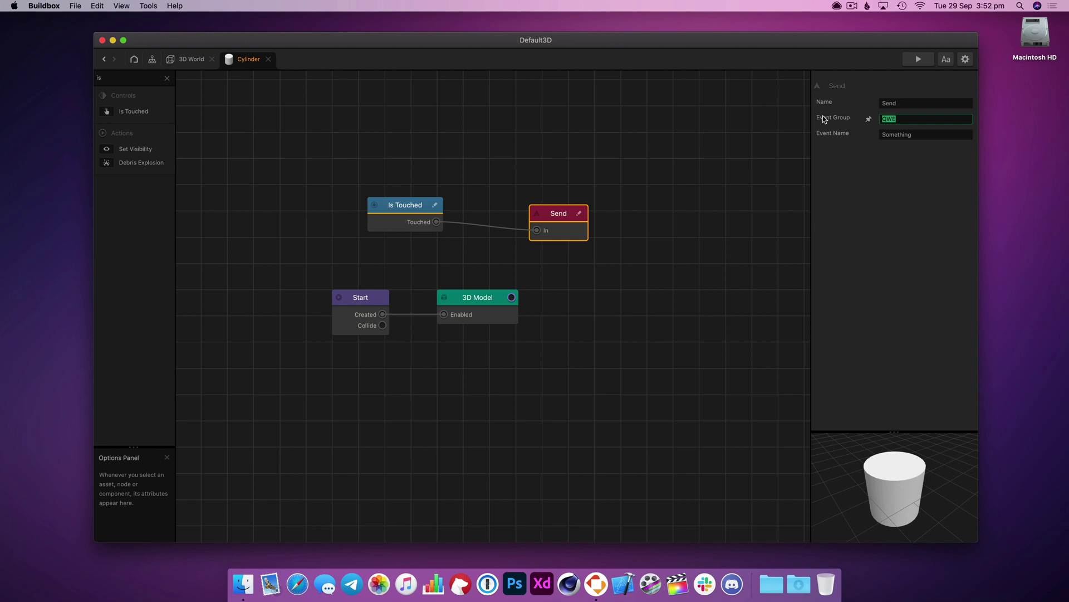
pyautogui.click(935, 134)
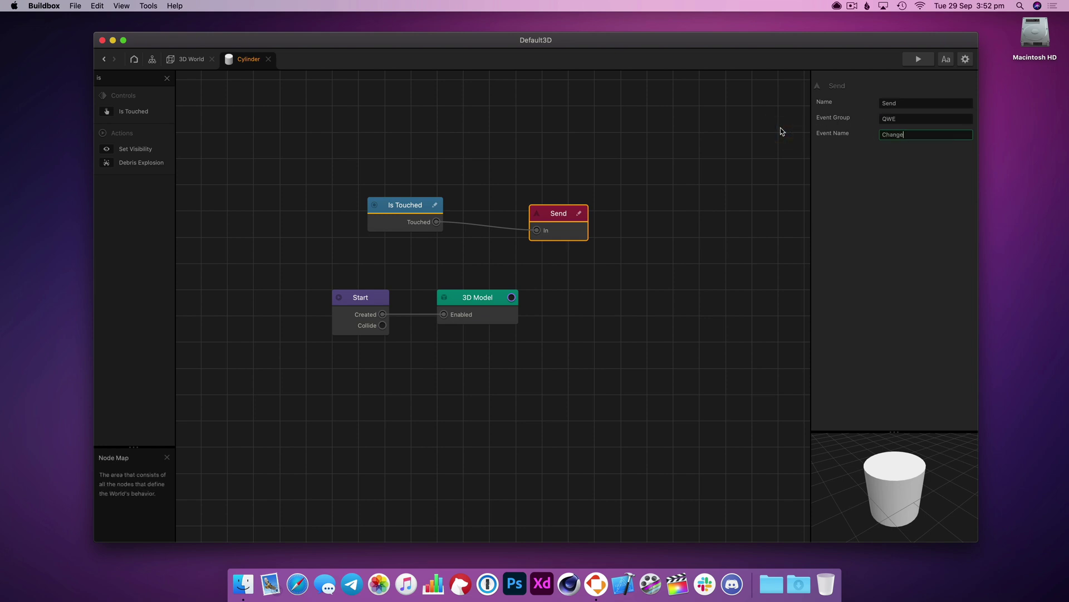
pyautogui.press('Return')
pyautogui.click(939, 119)
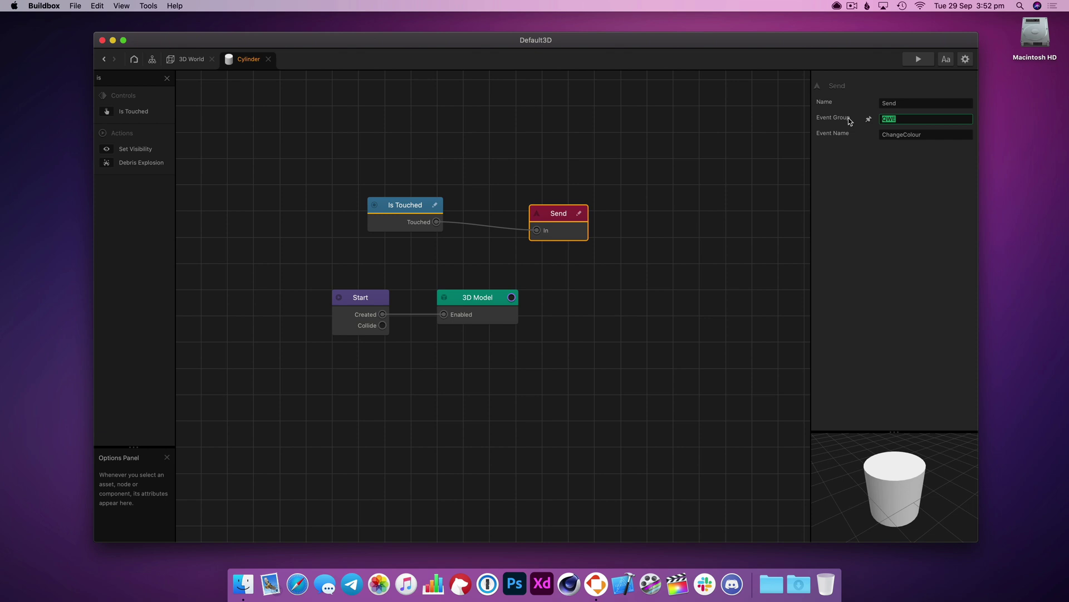
pyautogui.write('COLOUR')
pyautogui.click(642, 177)
pyautogui.click(559, 213)
pyautogui.moveTo(559, 213); pyautogui.dragTo(541, 197)
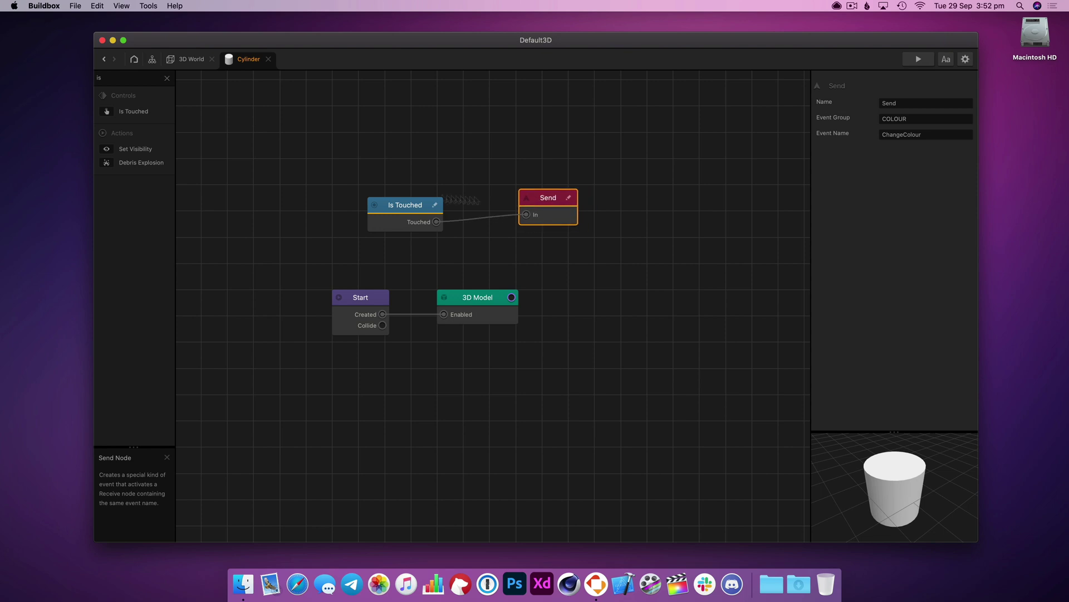
# Open the cube's node map and add a Receive node above the 3D Model node
pyautogui.click(199, 61)
pyautogui.click(590, 225)
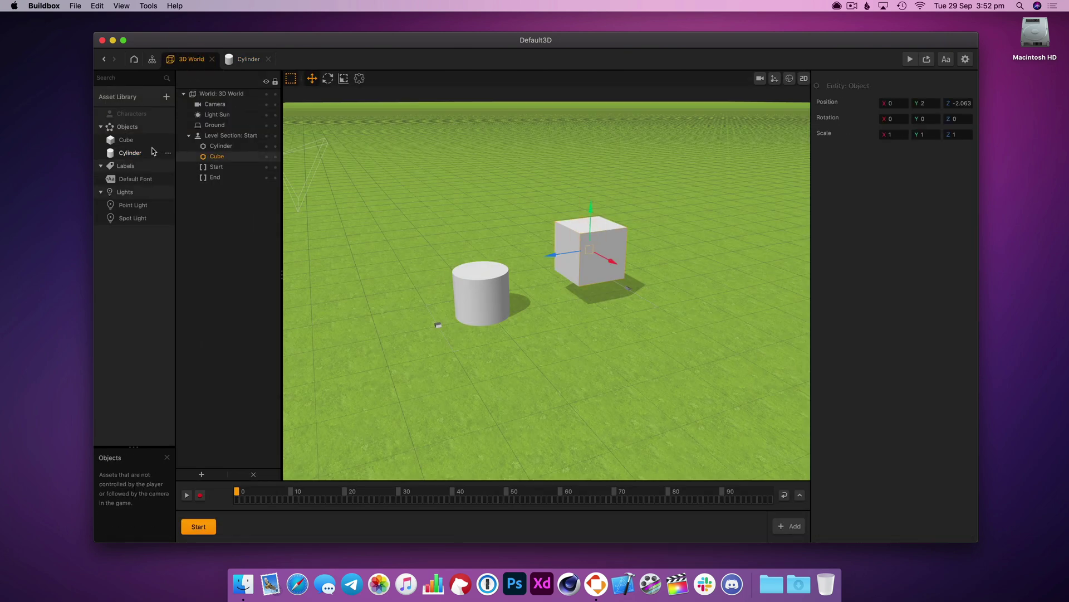
pyautogui.doubleClick(126, 140)
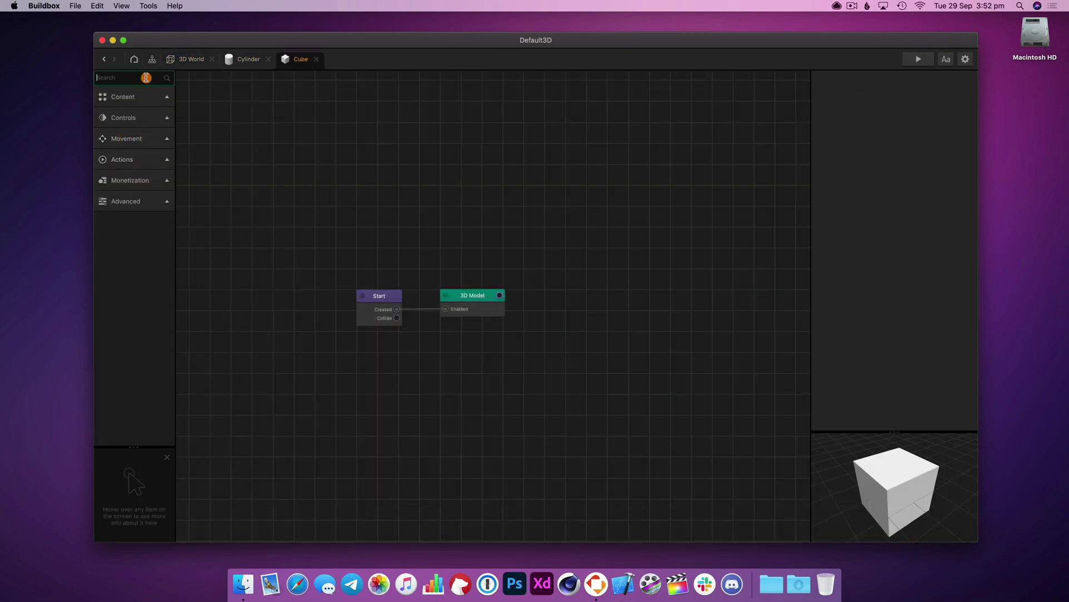
pyautogui.write('rec')
pyautogui.moveTo(129, 149); pyautogui.dragTo(519, 232)
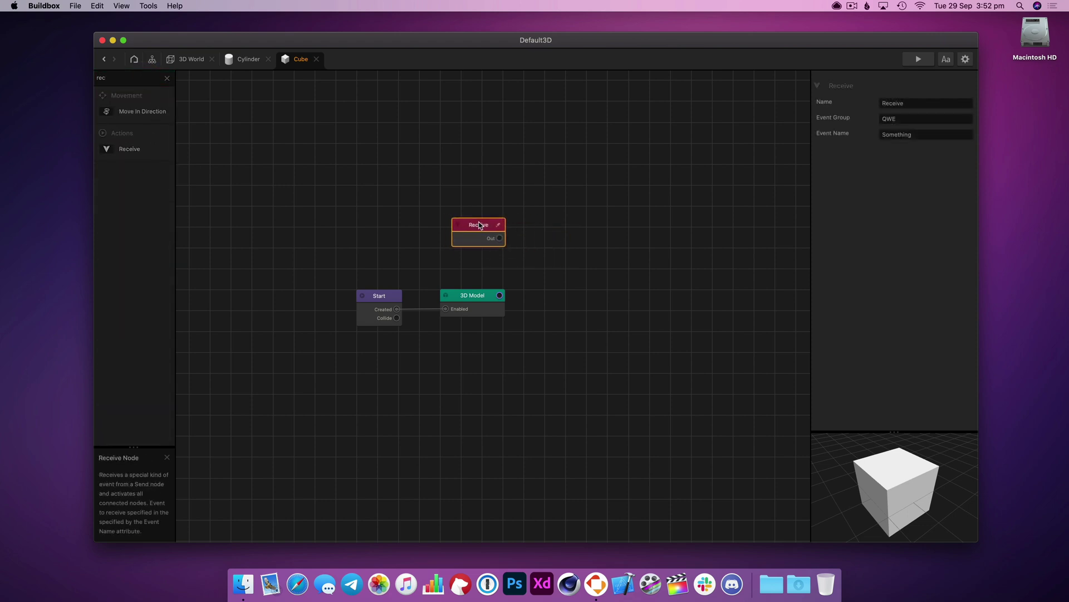
# Add a Set Random Color node to the cube and connect the Receive node's Out to its Change input
pyautogui.click(166, 78)
pyautogui.write('chan')
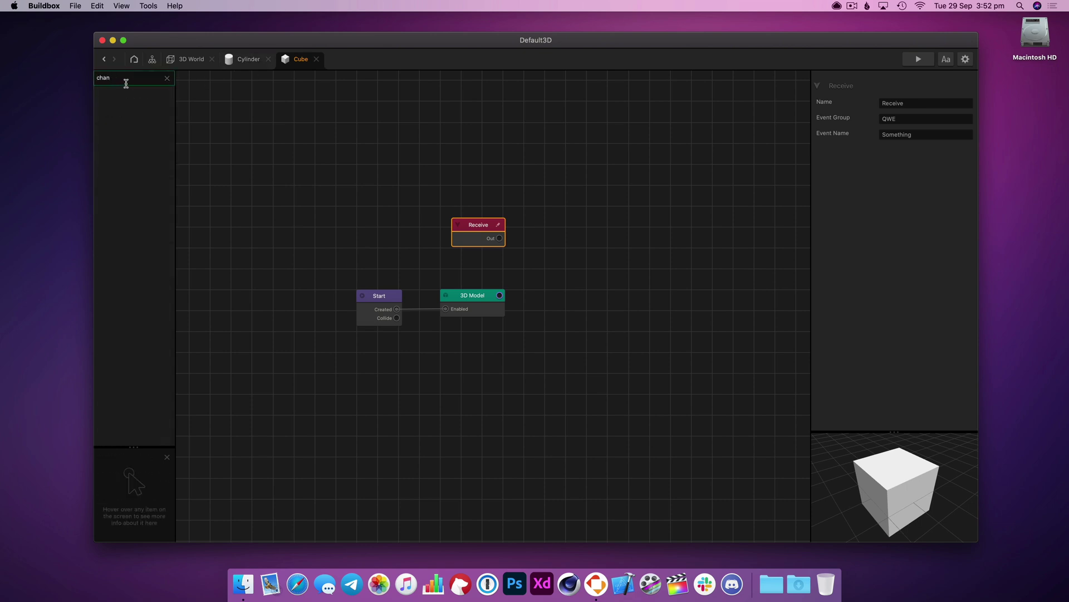
pyautogui.write('mcol')
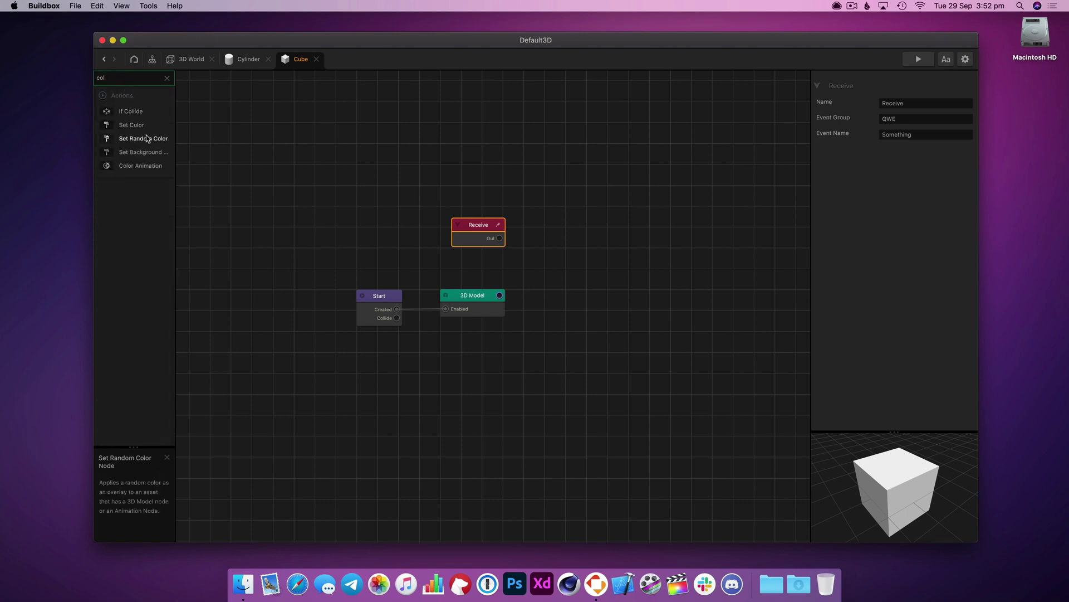
pyautogui.moveTo(146, 138); pyautogui.dragTo(586, 237)
pyautogui.moveTo(496, 239); pyautogui.dragTo(571, 255)
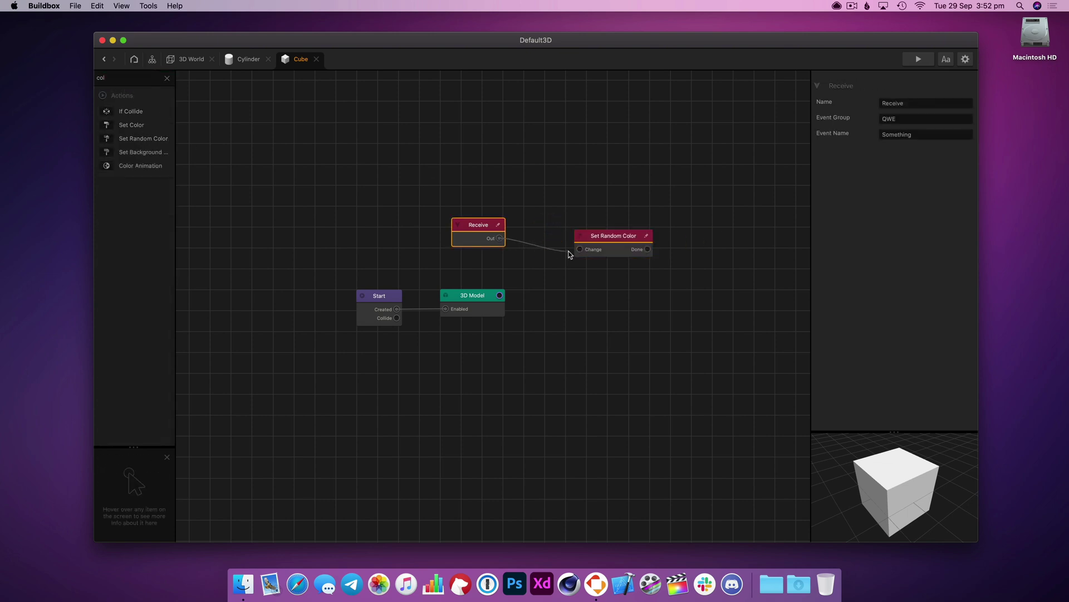
pyautogui.moveTo(628, 236); pyautogui.dragTo(597, 234)
# Set the Receive node's event group to COLOUR and its event name to ChangeColour
pyautogui.moveTo(489, 225); pyautogui.dragTo(504, 245)
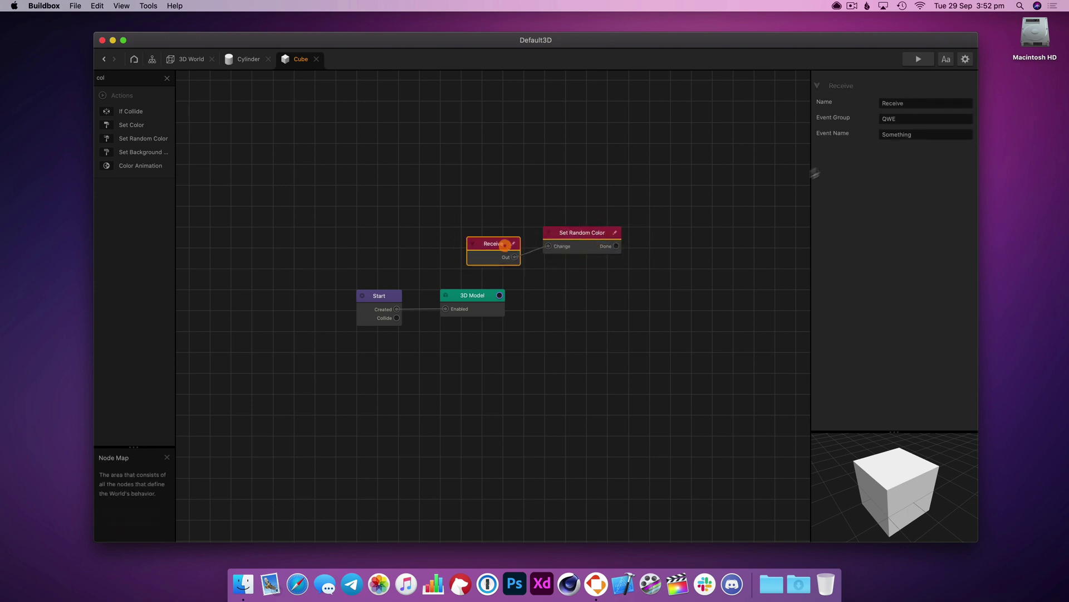
pyautogui.doubleClick(894, 118)
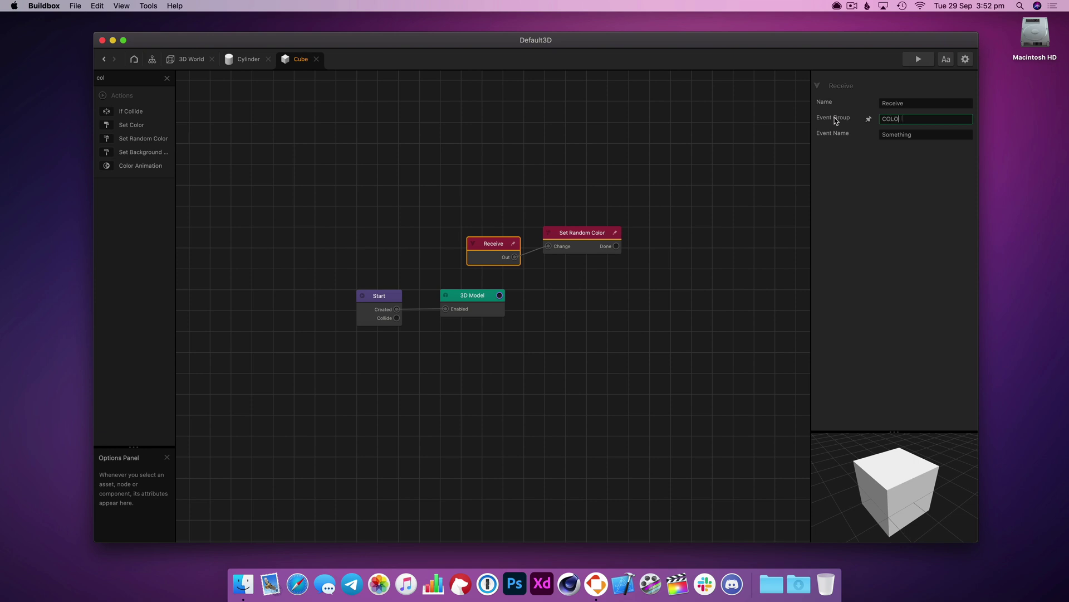
pyautogui.press('Tab')
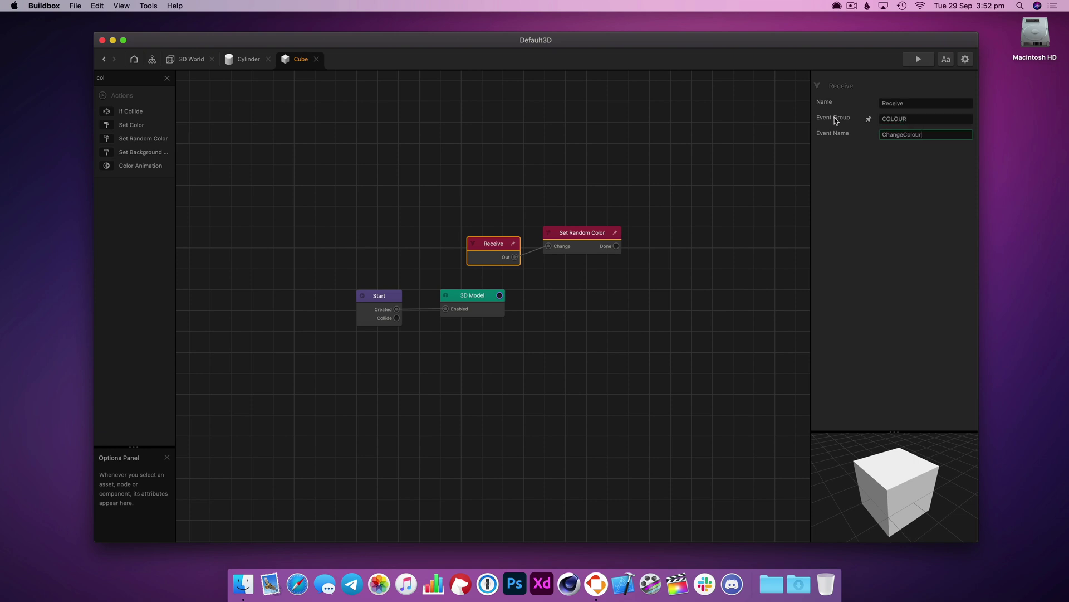
pyautogui.moveTo(502, 244)
pyautogui.mouseDown()
pyautogui.moveTo(494, 227)
pyautogui.moveTo(509, 232)
pyautogui.mouseUp()
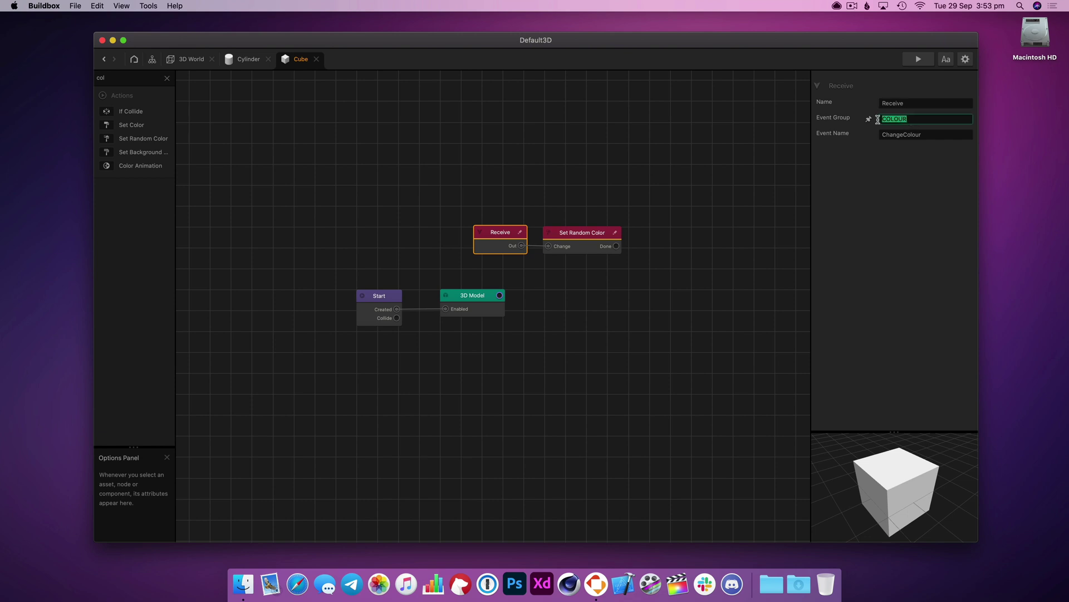
pyautogui.click(848, 135)
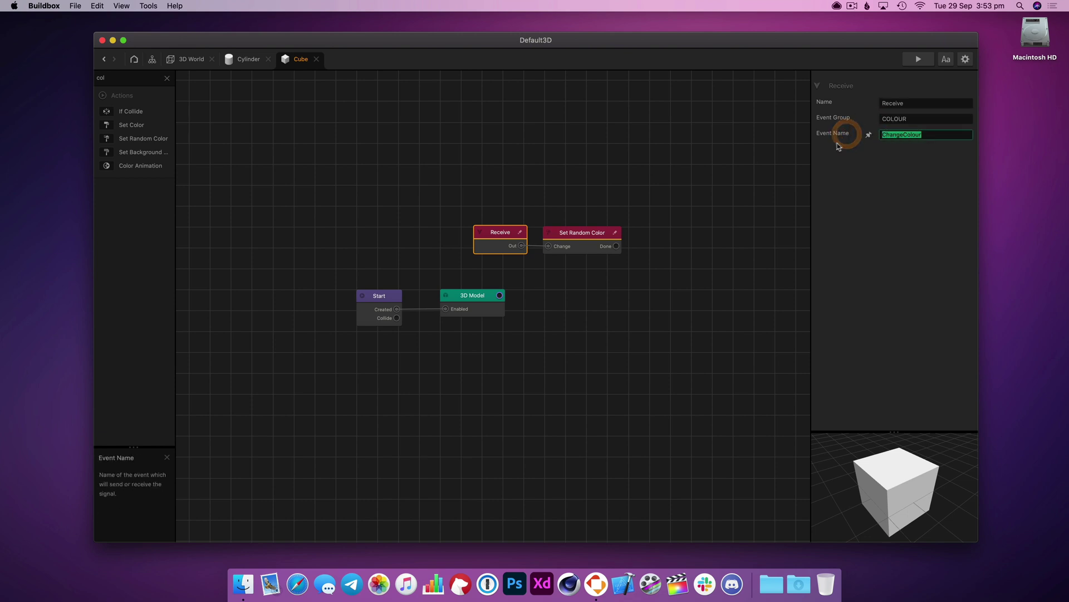
# Reposition the cube's Receive and Set Random Color nodes and start the game preview
pyautogui.moveTo(507, 231); pyautogui.dragTo(495, 218)
pyautogui.moveTo(585, 234); pyautogui.dragTo(583, 227)
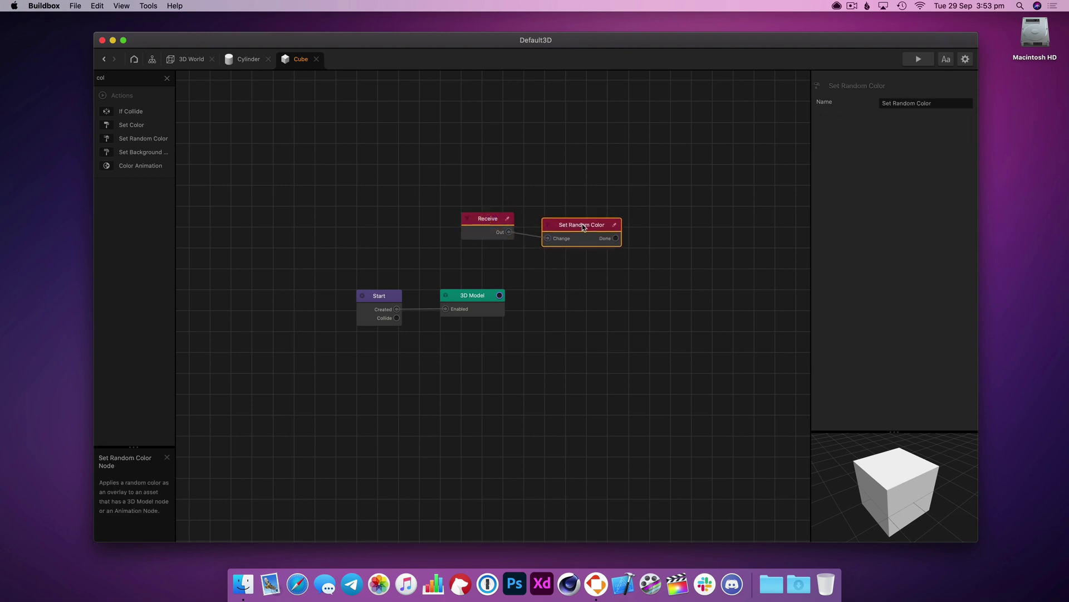
pyautogui.moveTo(481, 223); pyautogui.dragTo(474, 243)
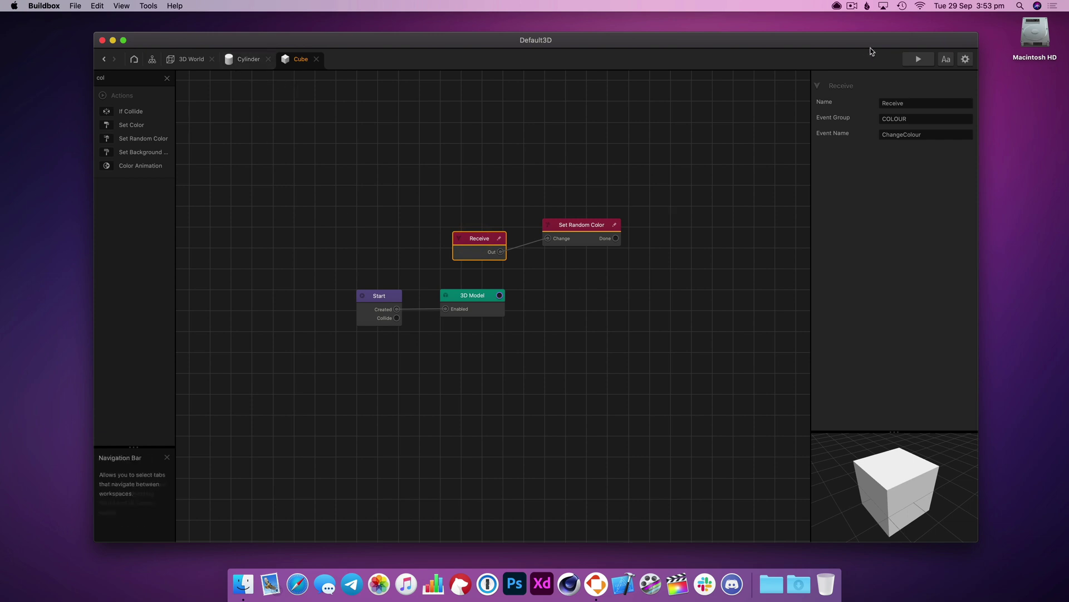
pyautogui.click(918, 60)
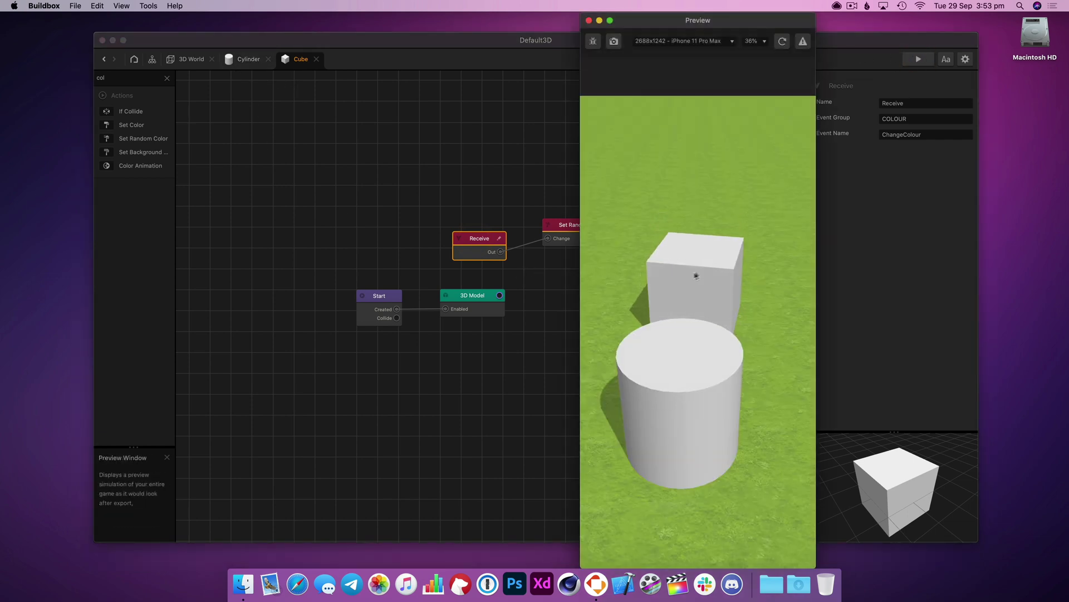
# Test the game preview by repeatedly touching the white cylinder to change the cube's colour, and close the preview
pyautogui.click(683, 360)
pyautogui.click(679, 351)
pyautogui.click(676, 362)
pyautogui.click(672, 394)
pyautogui.click(669, 429)
pyautogui.click(684, 402)
pyautogui.click(690, 385)
pyautogui.click(689, 386)
pyautogui.click(690, 386)
pyautogui.click(690, 386)
pyautogui.click(689, 386)
pyautogui.click(689, 386)
pyautogui.click(688, 386)
pyautogui.click(688, 386)
pyautogui.click(688, 385)
pyautogui.click(688, 385)
pyautogui.click(686, 360)
pyautogui.click(685, 361)
pyautogui.click(685, 362)
pyautogui.click(681, 364)
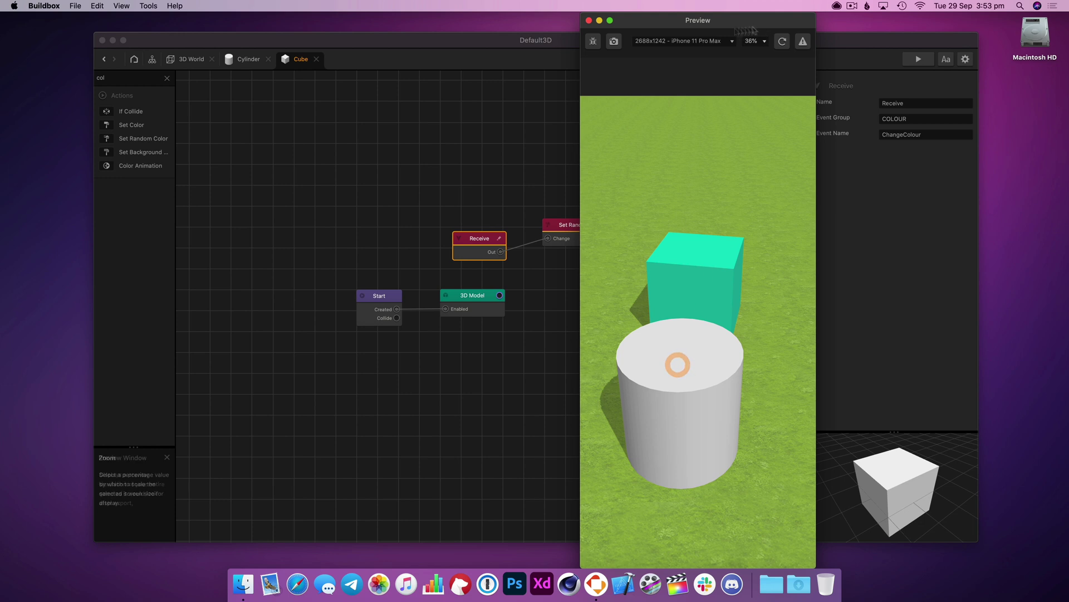
pyautogui.click(589, 20)
# Open the cylinder's node map and reposition its Start and 3D Model nodes
pyautogui.click(245, 59)
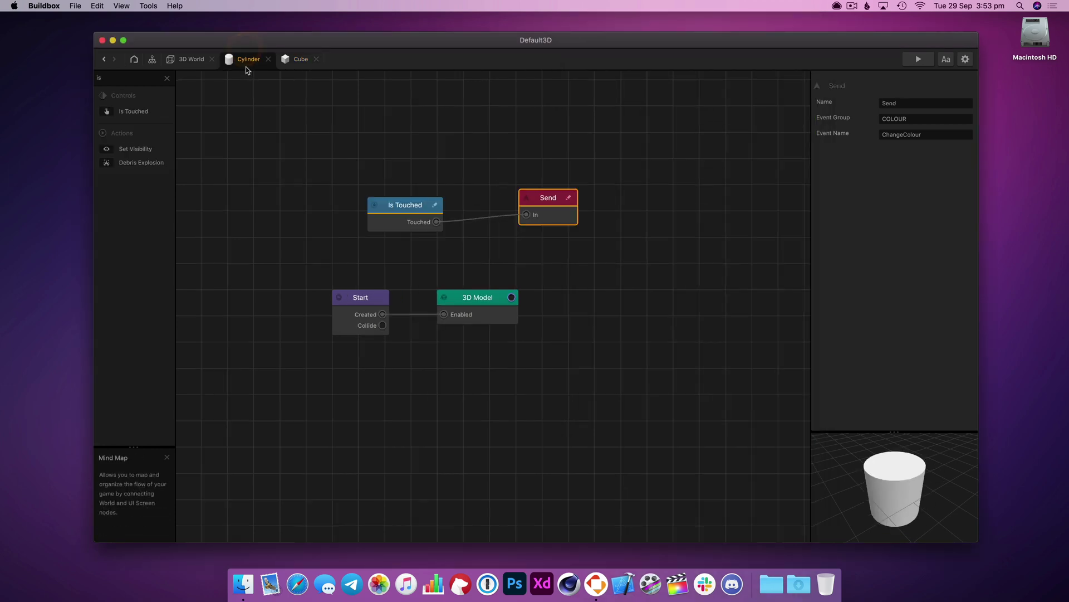
pyautogui.moveTo(381, 300); pyautogui.dragTo(367, 294)
pyautogui.moveTo(477, 296); pyautogui.dragTo(484, 311)
# Return to the 3D World and try to add another Cylinder shape to the asset library
pyautogui.click(198, 60)
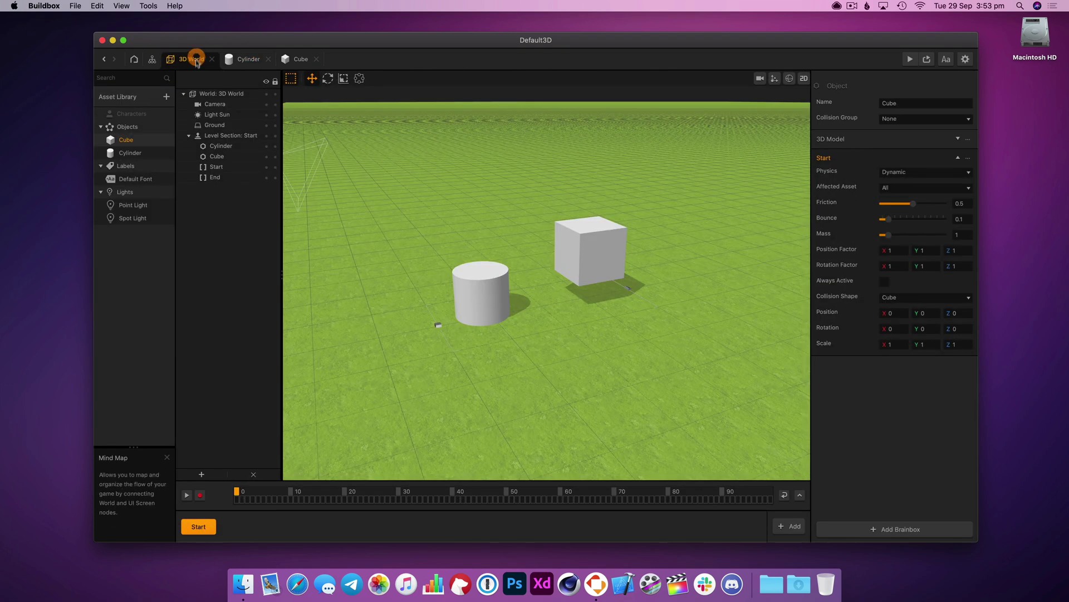
pyautogui.click(166, 96)
pyautogui.doubleClick(384, 137)
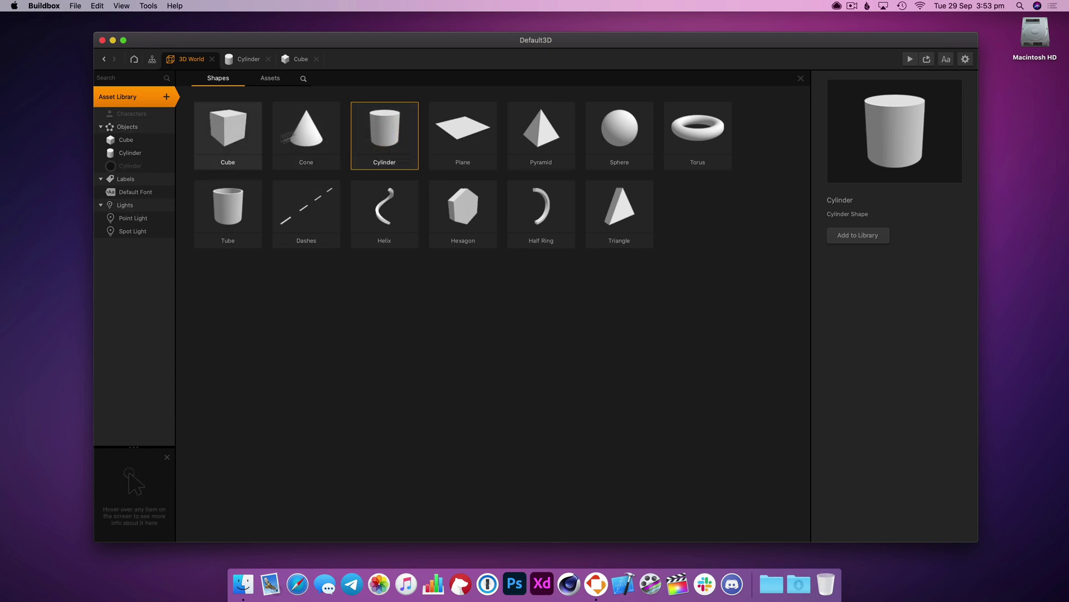
pyautogui.click(801, 79)
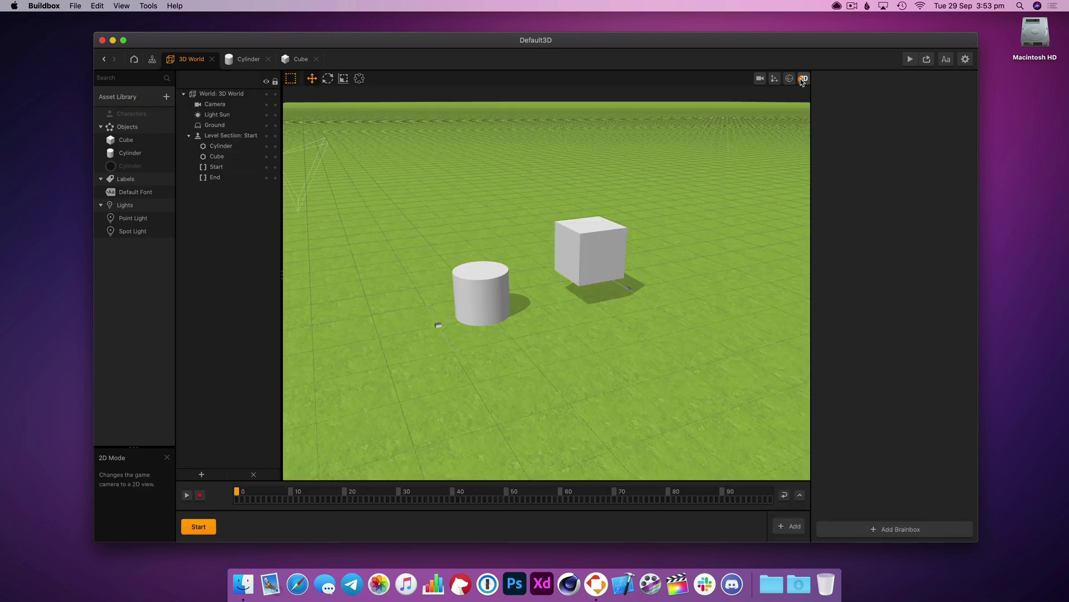
pyautogui.click(165, 92)
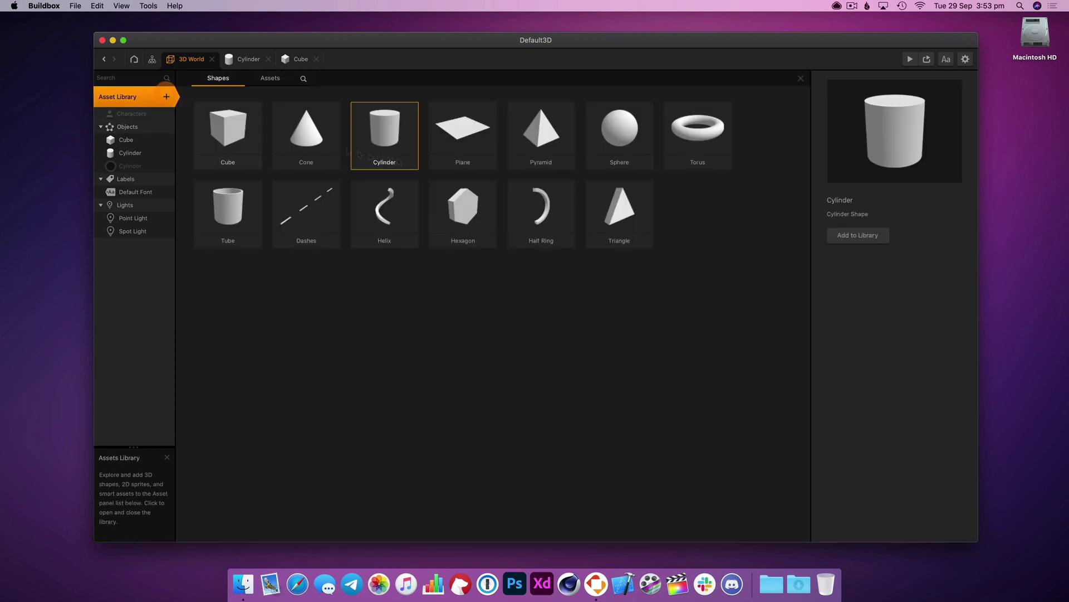
pyautogui.doubleClick(392, 134)
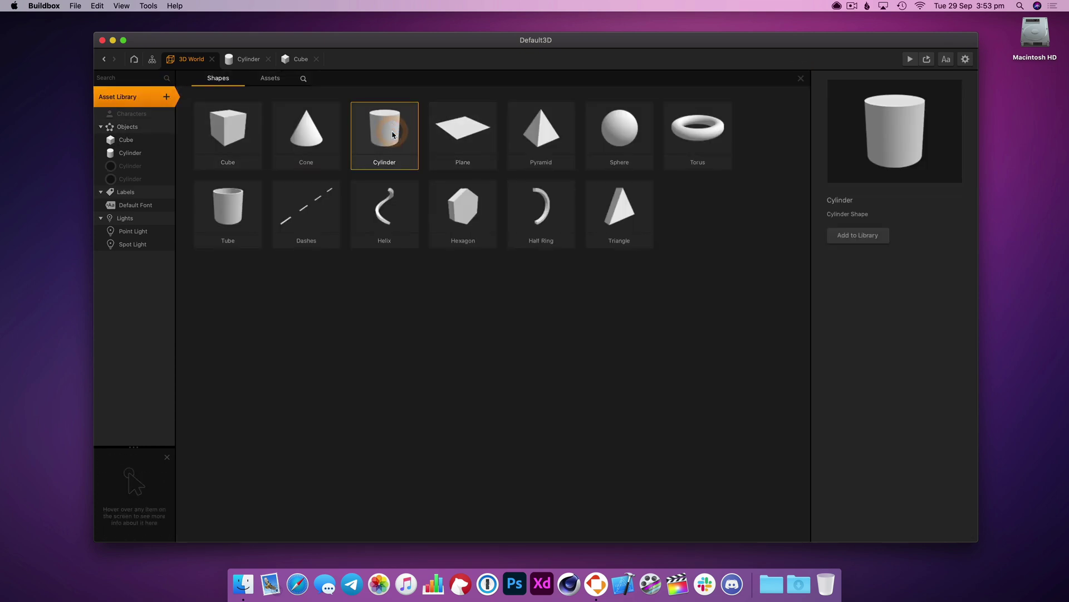
# Duplicate the original Cylinder asset in the library and rename the copy LowerPart
pyautogui.click(131, 154)
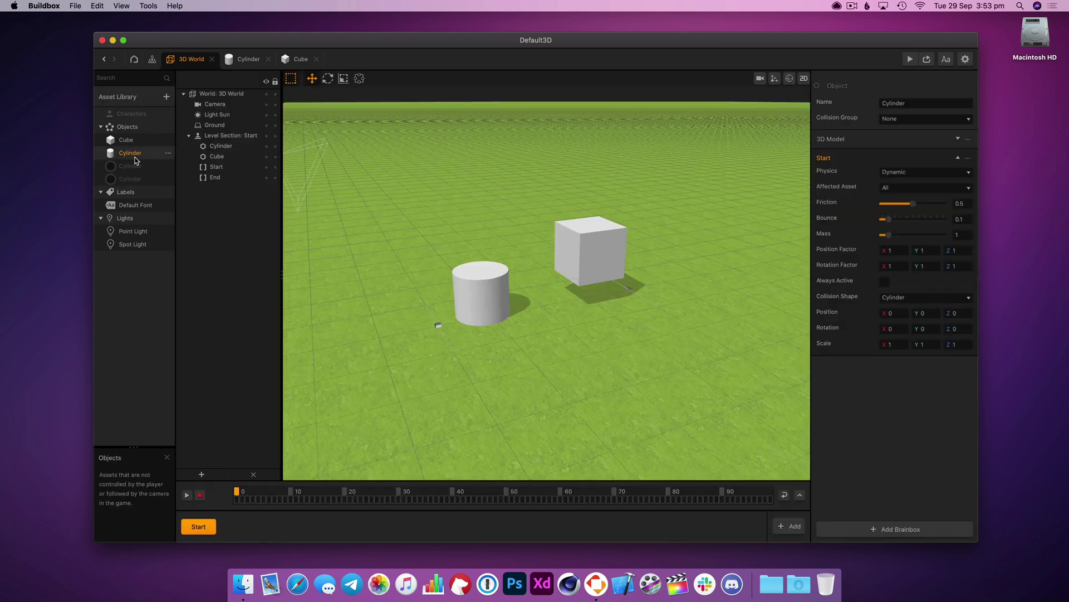
pyautogui.rightClick(167, 155)
pyautogui.click(216, 189)
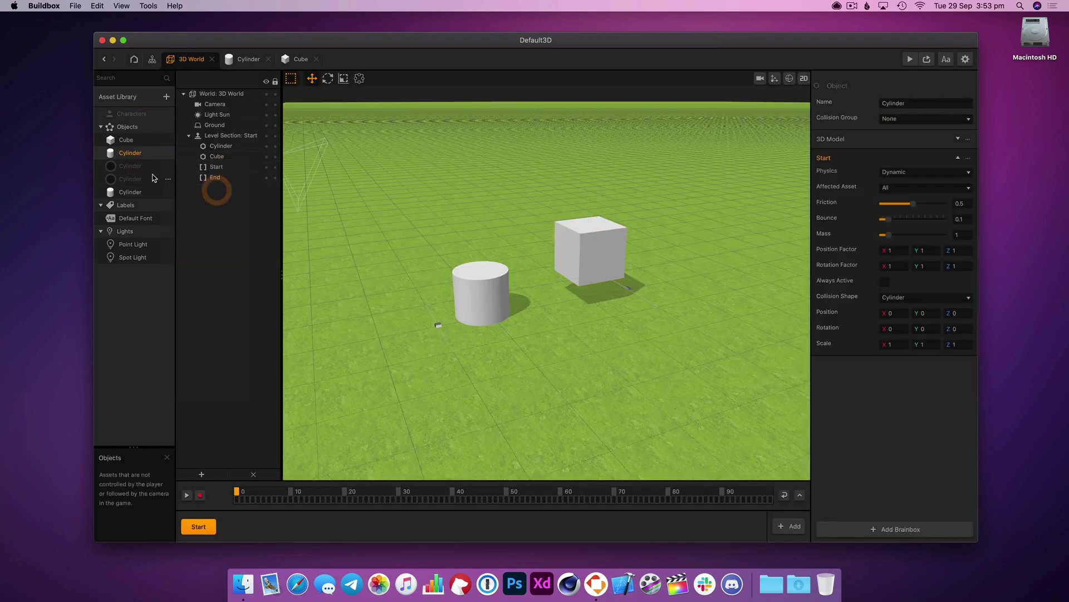
pyautogui.click(131, 192)
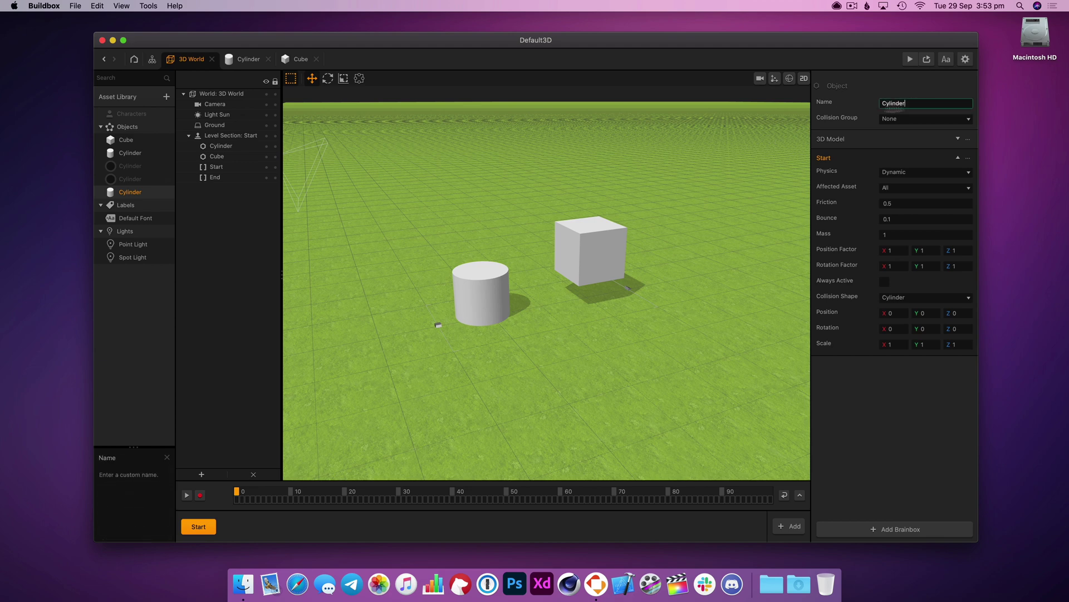
pyautogui.click(836, 104)
# Place LowerPart in the 3D scene and set its position to X 0, Y 0, Z 0
pyautogui.moveTo(156, 195); pyautogui.dragTo(484, 323)
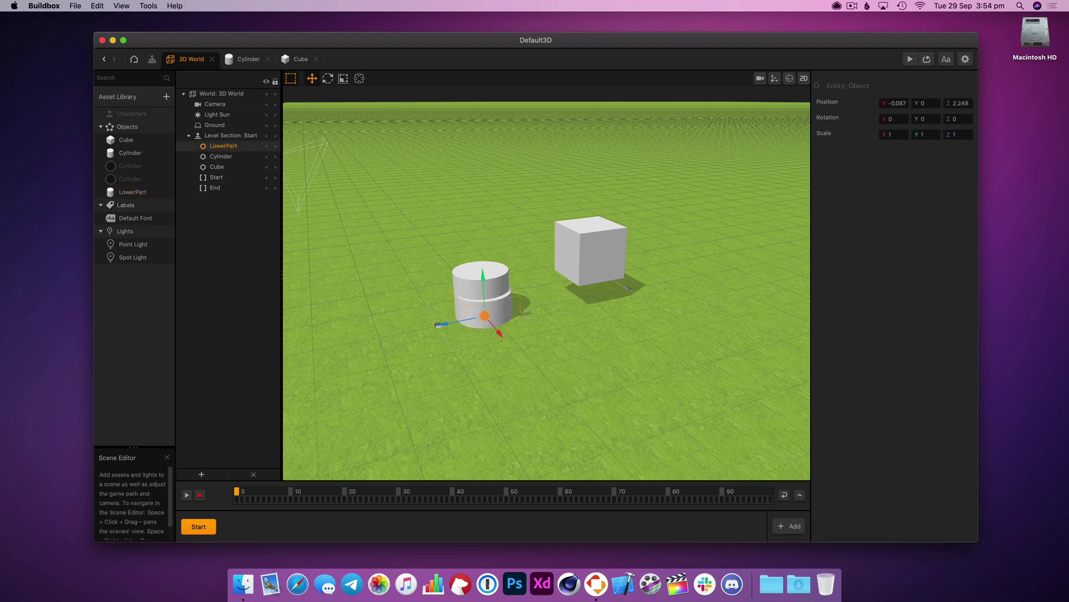
pyautogui.click(902, 104)
pyautogui.press('Tab')
pyautogui.write('0')
pyautogui.press('Tab')
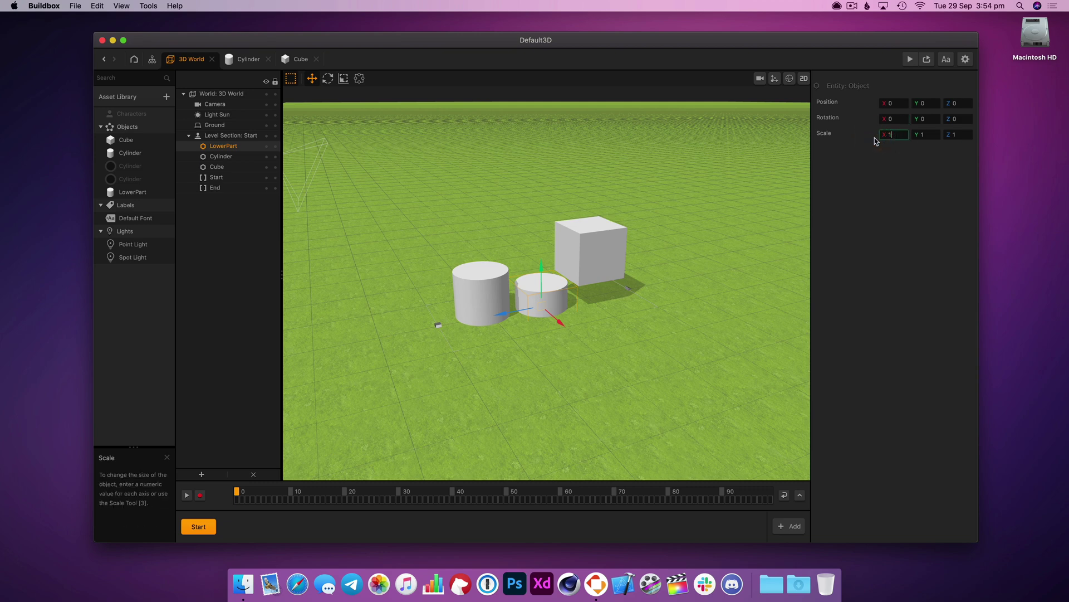
# Set LowerPart's scale to 1.2 on the X, Y and Z axes
pyautogui.press('Tab')
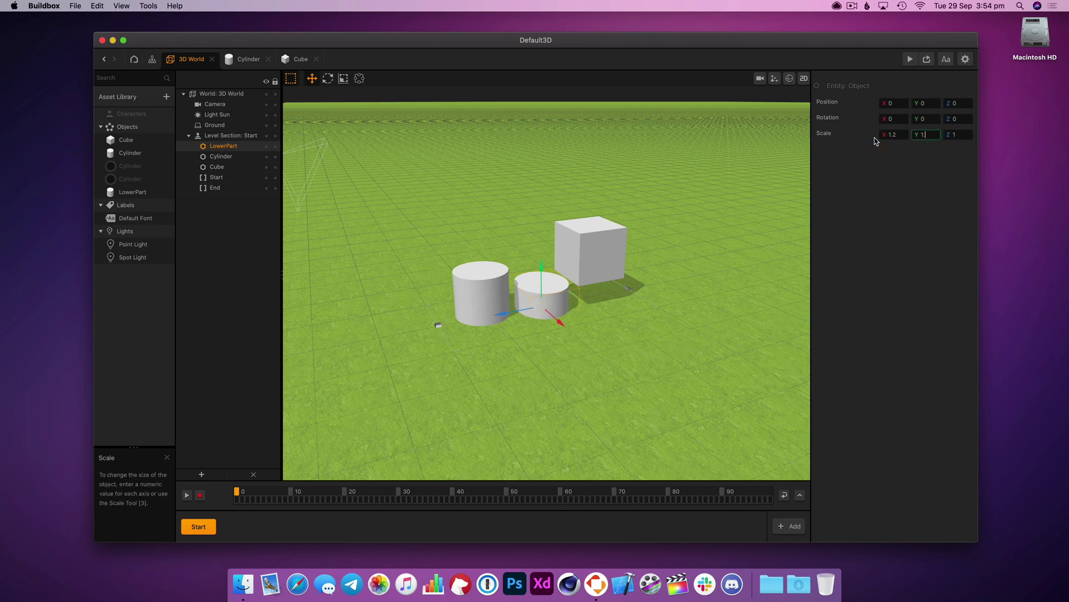
pyautogui.press('Tab')
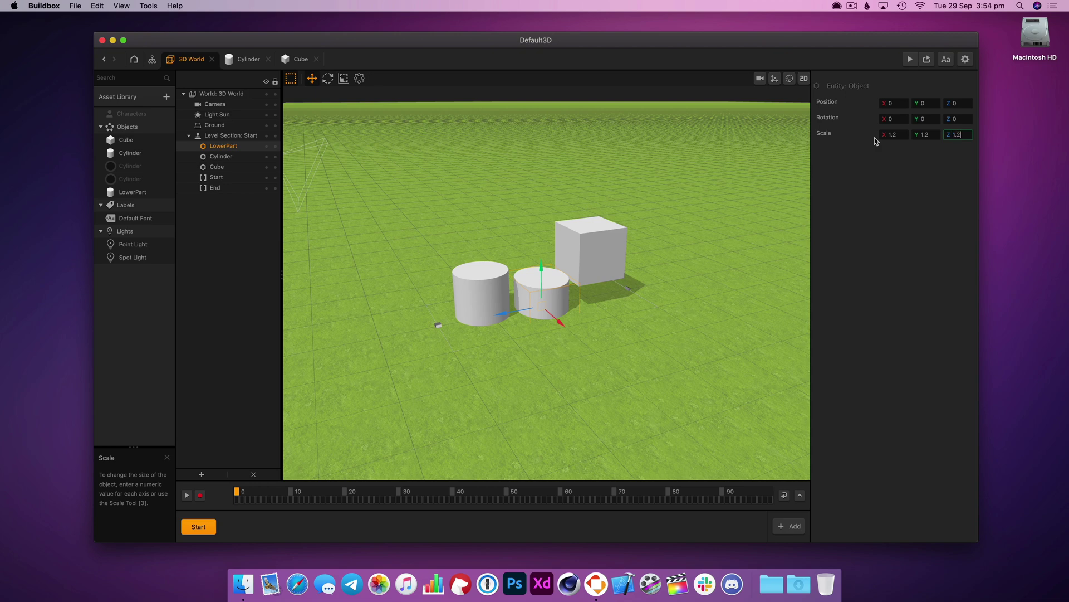
pyautogui.press('Return')
# Set the original Cylinder's position in the scene to X 0, Y 0, Z 0
pyautogui.click(472, 293)
pyautogui.write('0')
pyautogui.press('Tab')
pyautogui.write('0')
pyautogui.press('Tab')
pyautogui.write('0')
pyautogui.press('Tab')
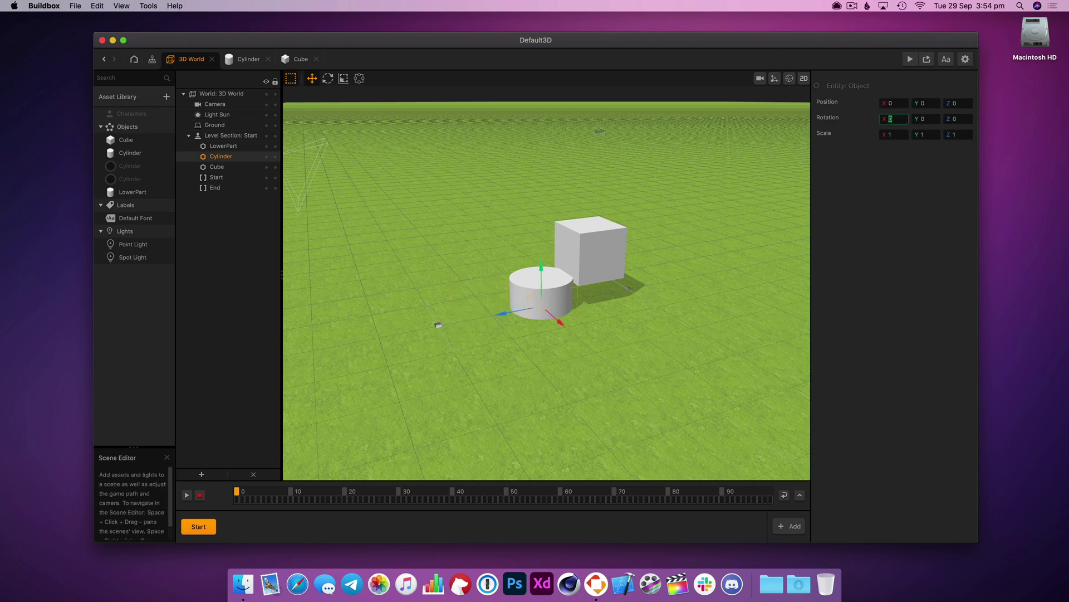
# Lower LowerPart to about Y -0.72 and the Cylinder to about Y -0.17 to form a stepped button
pyautogui.click(531, 285)
pyautogui.moveTo(540, 277); pyautogui.dragTo(585, 303)
pyautogui.click(533, 285)
pyautogui.click(580, 259)
pyautogui.click(519, 322)
pyautogui.click(509, 347)
pyautogui.click(519, 316)
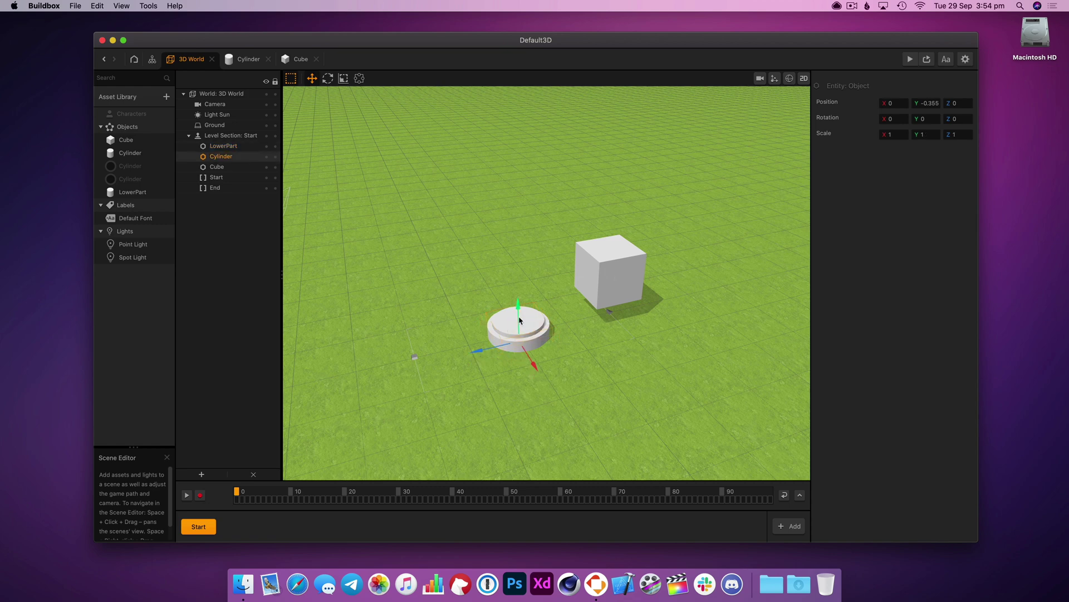
pyautogui.moveTo(519, 315); pyautogui.dragTo(519, 316)
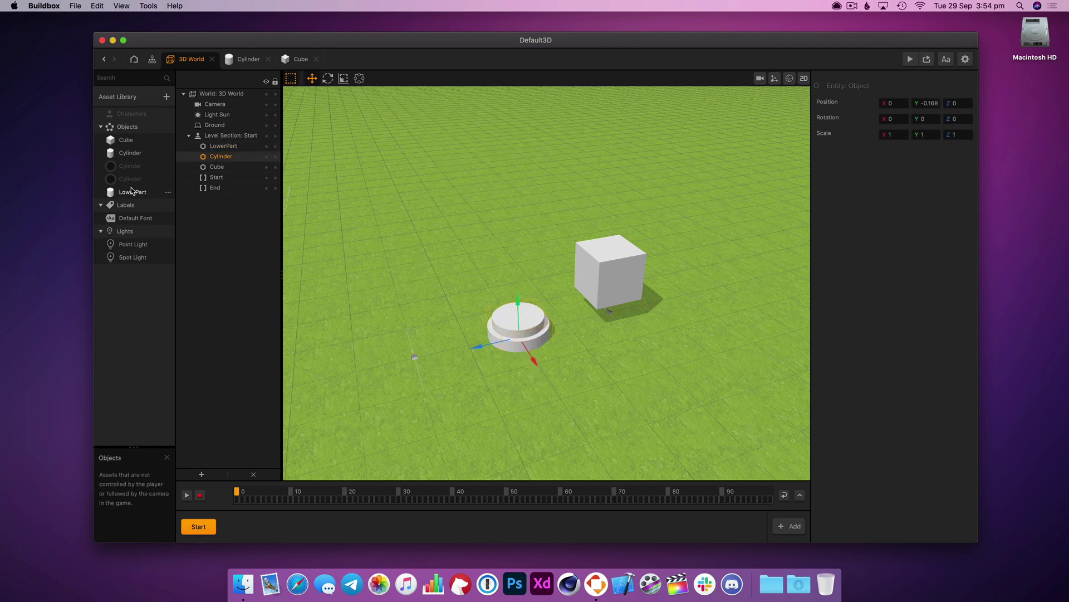
# Open the Cylinder's node map and set its 3D Model colour to red
pyautogui.click(132, 153)
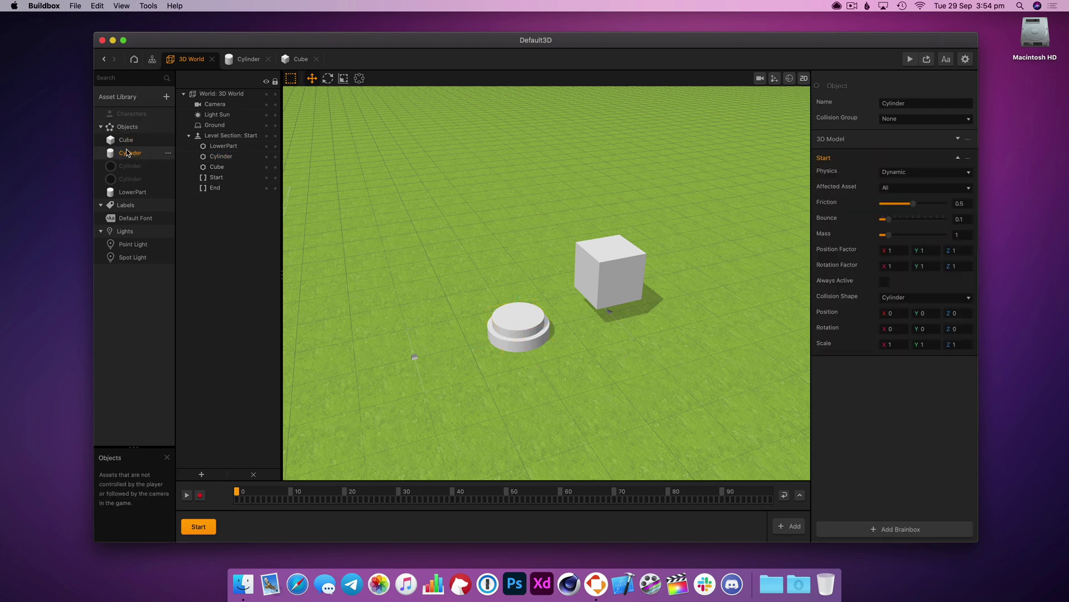
pyautogui.doubleClick(131, 153)
pyautogui.click(924, 208)
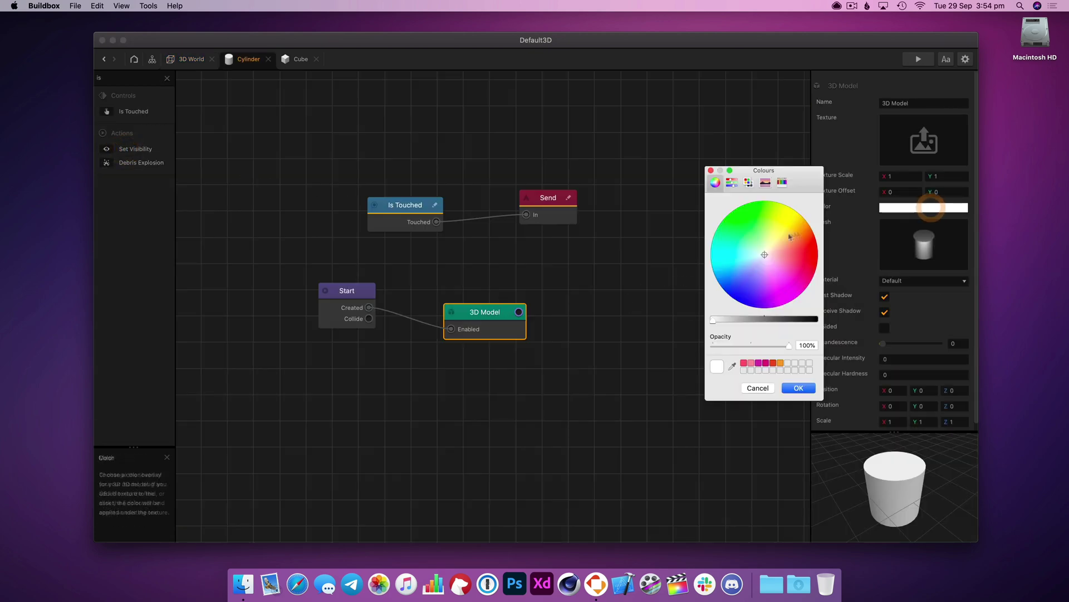
pyautogui.click(806, 248)
pyautogui.moveTo(807, 248); pyautogui.dragTo(806, 242)
pyautogui.click(799, 388)
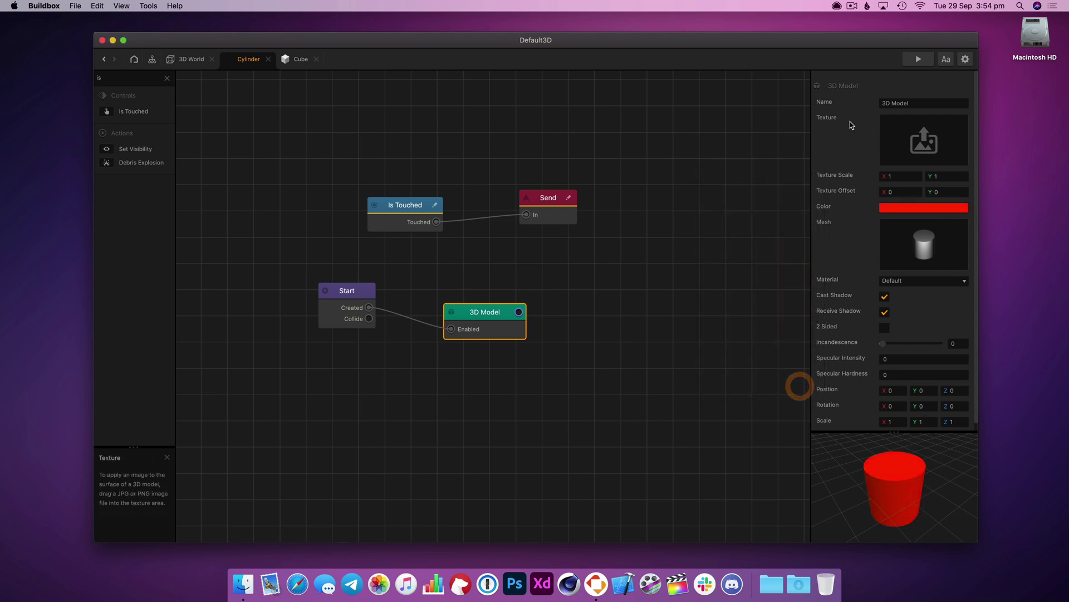
# Run the game preview to check how the red button looks and behaves, and close it
pyautogui.click(919, 59)
pyautogui.click(721, 211)
pyautogui.click(589, 21)
# Return to the 3D World and set the LowerPart asset's physics to None
pyautogui.click(191, 59)
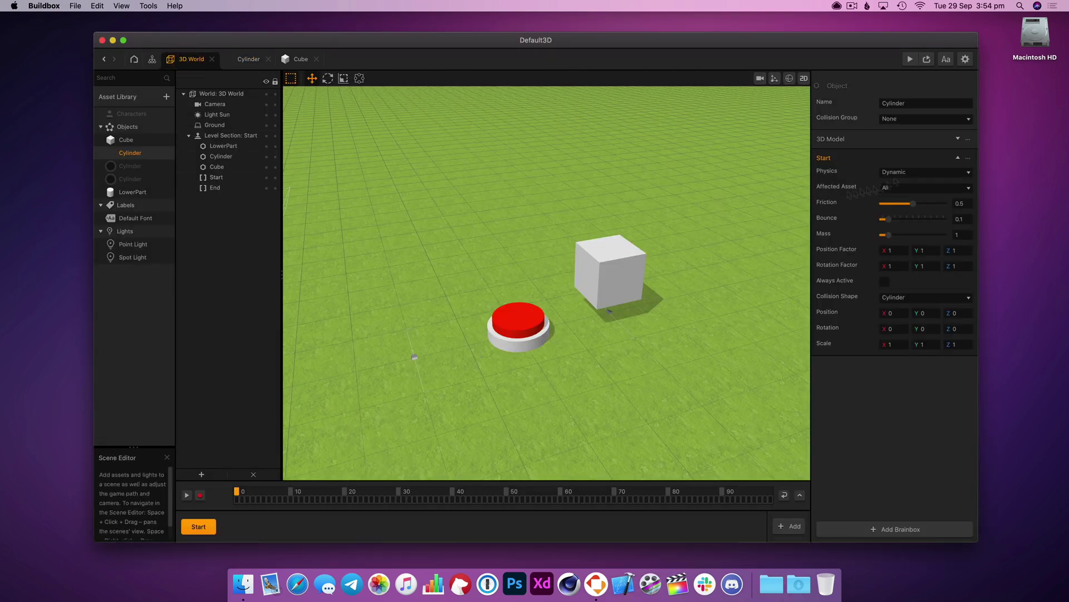
pyautogui.click(549, 330)
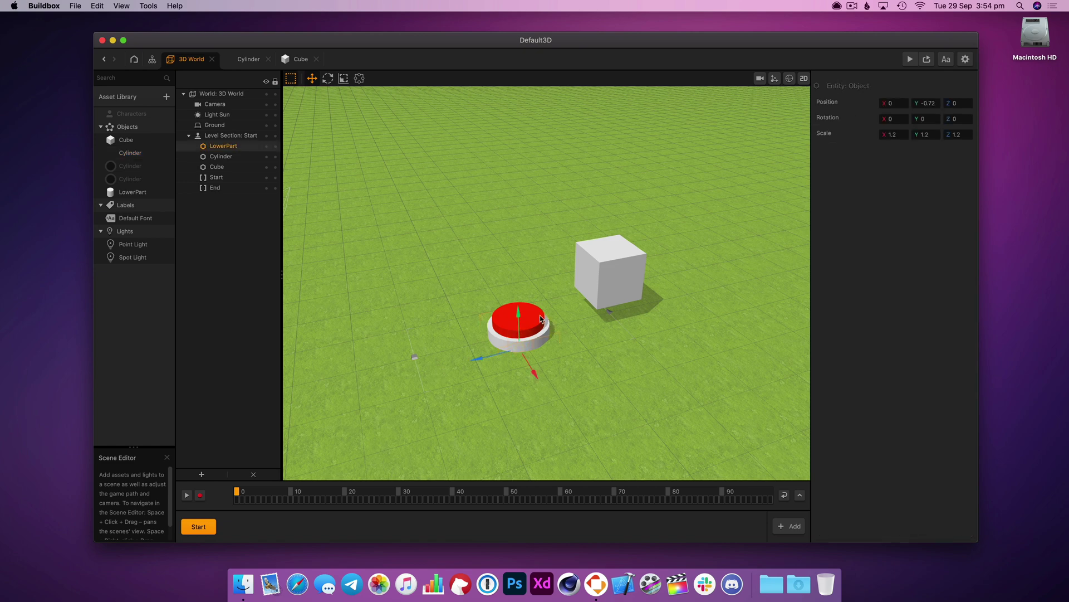
pyautogui.click(133, 191)
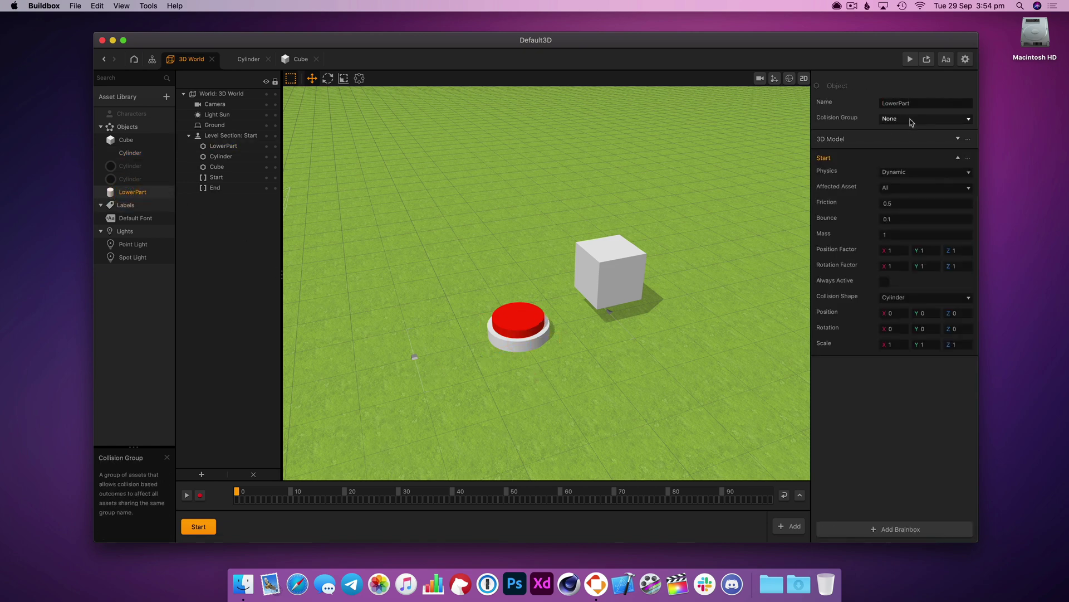
pyautogui.click(908, 171)
pyautogui.click(908, 191)
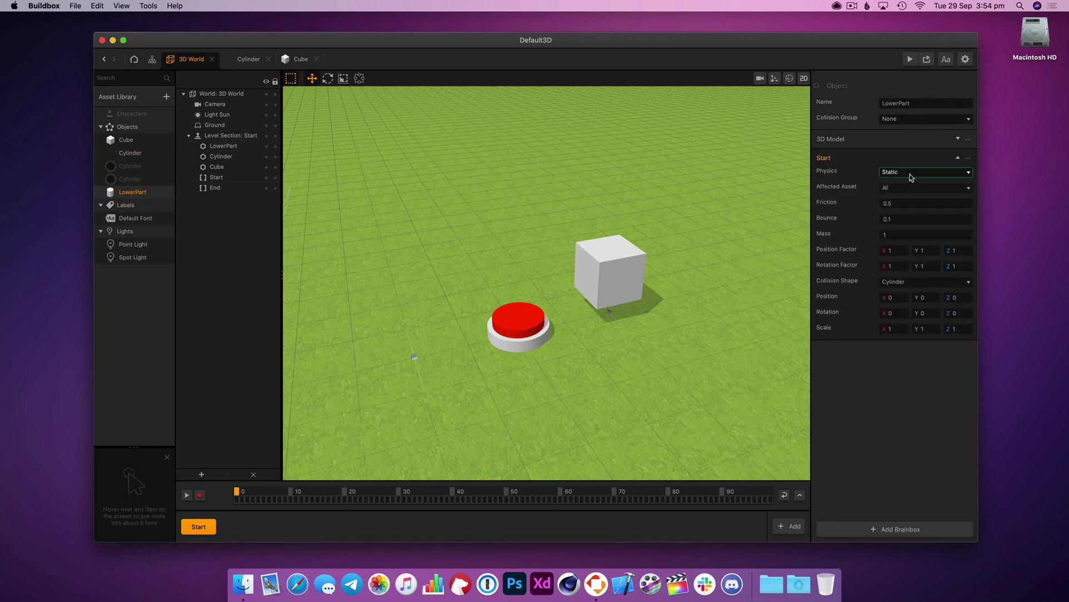
pyautogui.click(910, 172)
pyautogui.click(904, 181)
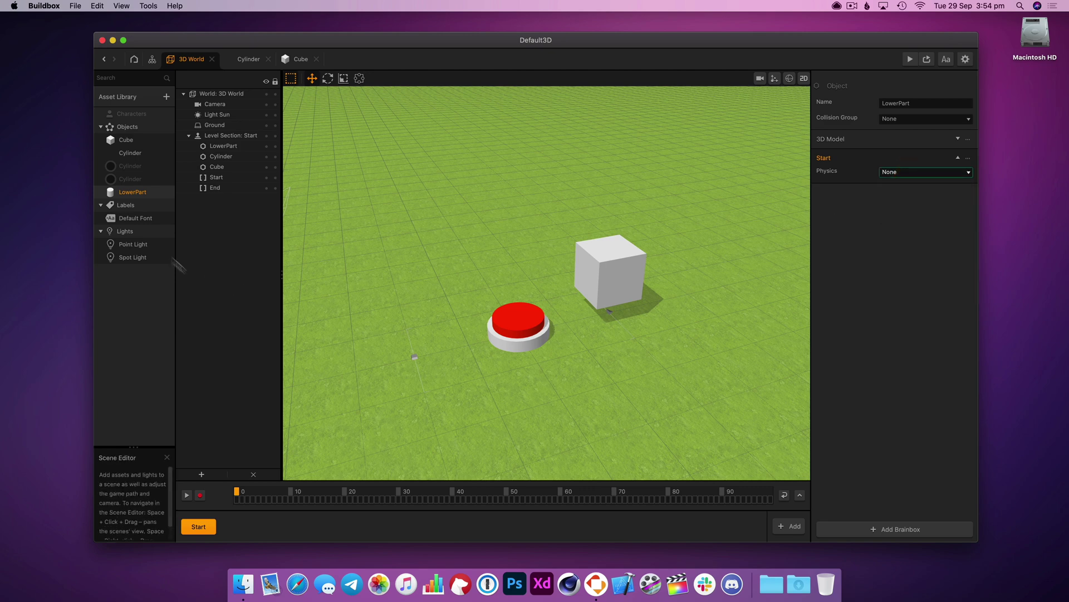
# Open LowerPart's node map and set its 3D Model colour to dark grey
pyautogui.doubleClick(129, 193)
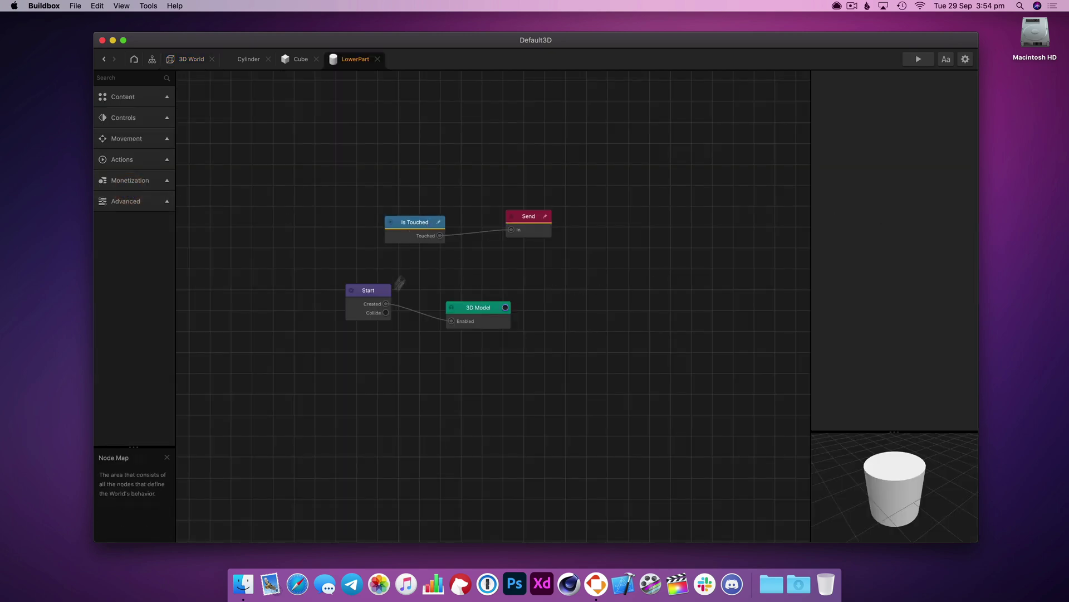
pyautogui.click(374, 306)
pyautogui.click(493, 322)
pyautogui.click(908, 208)
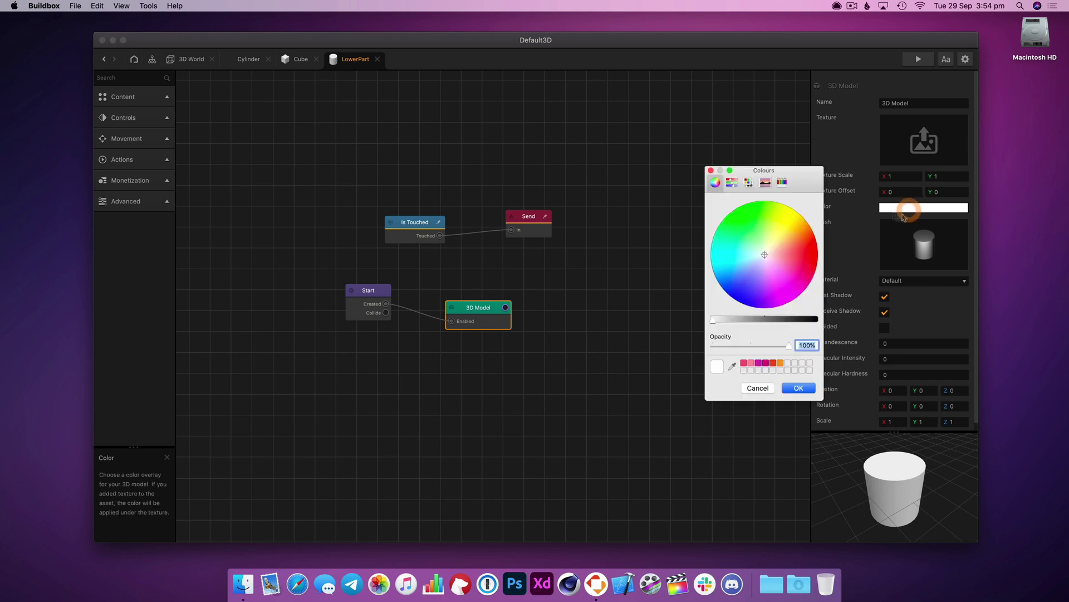
pyautogui.moveTo(767, 319)
pyautogui.mouseDown()
pyautogui.moveTo(757, 319)
pyautogui.moveTo(767, 321)
pyautogui.mouseUp()
pyautogui.click(798, 387)
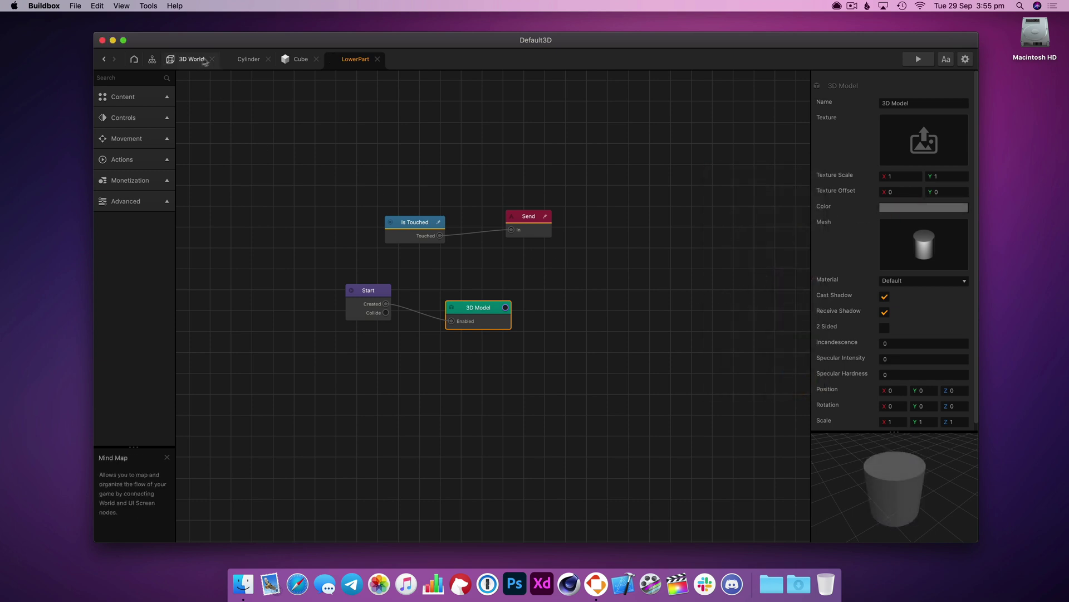
# Close the 3D World view and set the physics of the Cylinder's Start node to Kinematic
pyautogui.click(248, 61)
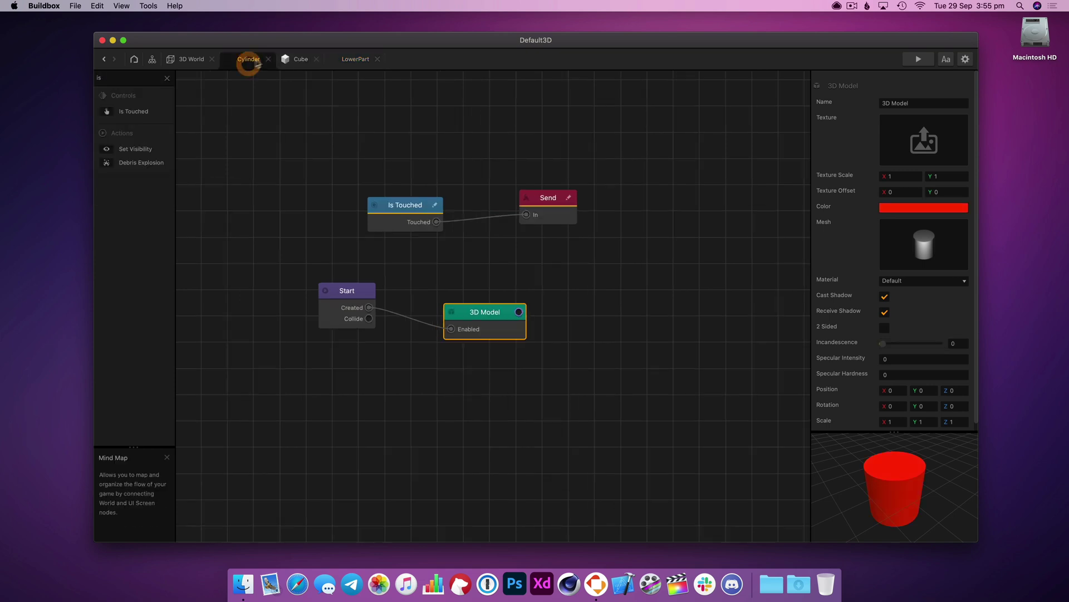
pyautogui.click(288, 58)
pyautogui.click(211, 60)
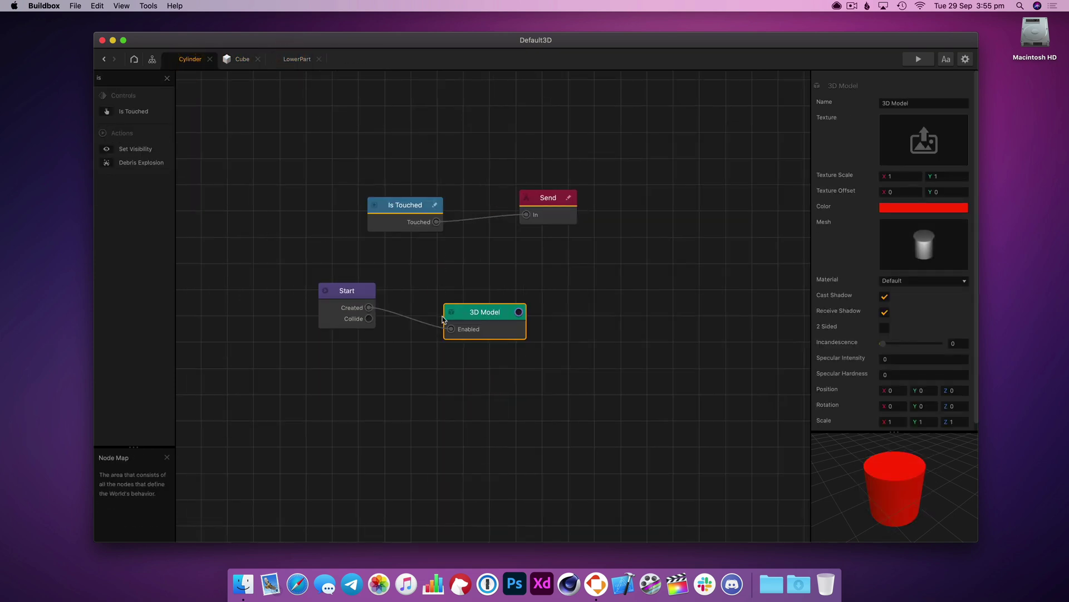
pyautogui.click(354, 292)
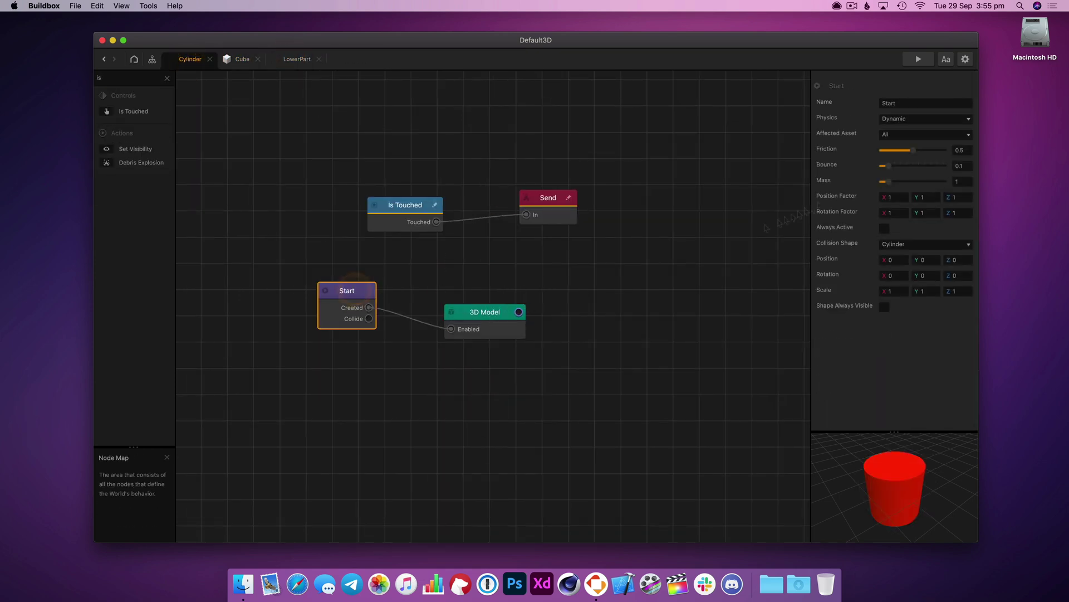
pyautogui.click(925, 118)
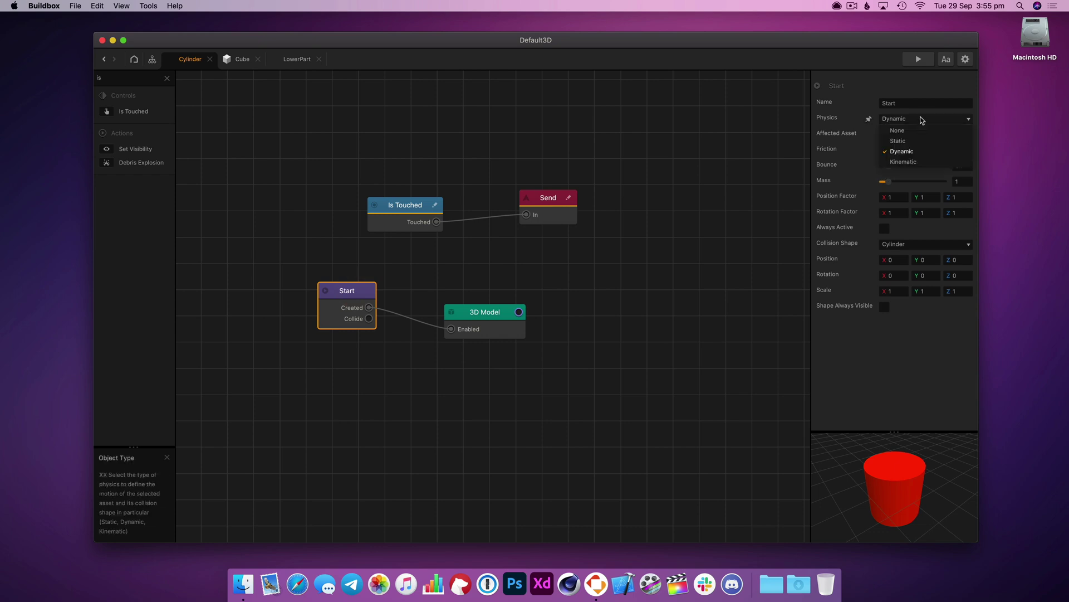
pyautogui.click(916, 161)
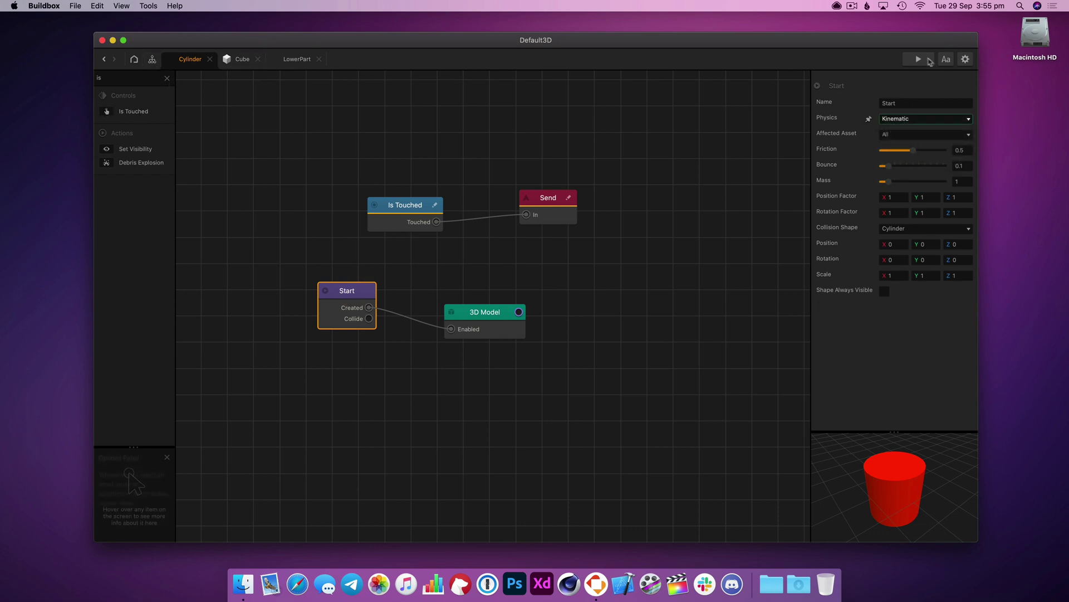
# Test the game preview by repeatedly touching the red button to change the cube's colour, and close the preview
pyautogui.click(919, 59)
pyautogui.click(691, 353)
pyautogui.click(693, 351)
pyautogui.click(692, 349)
pyautogui.click(692, 349)
pyautogui.click(691, 349)
pyautogui.click(705, 349)
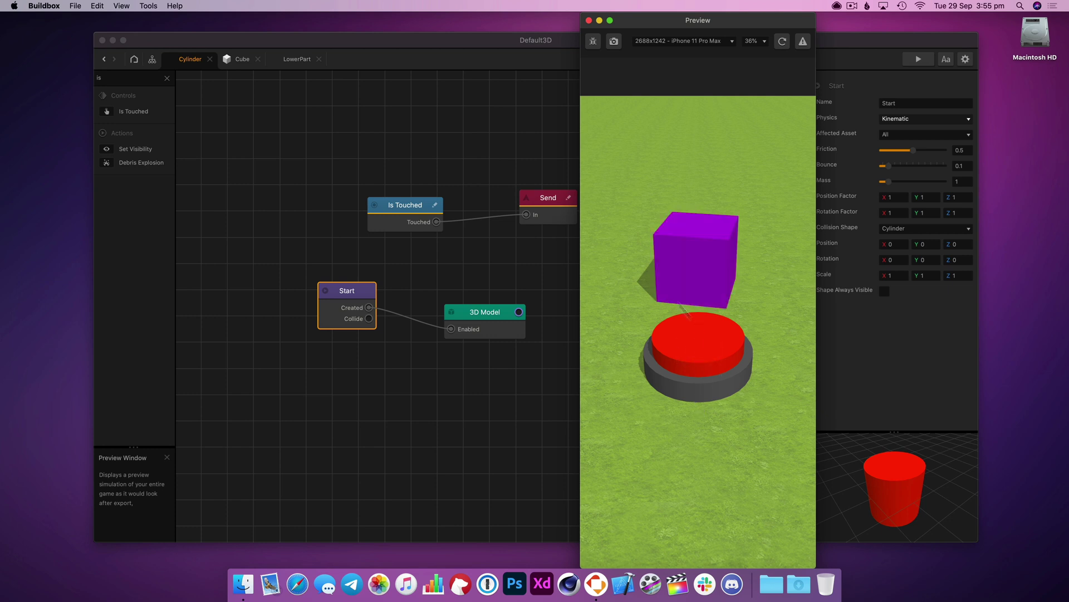
pyautogui.click(589, 20)
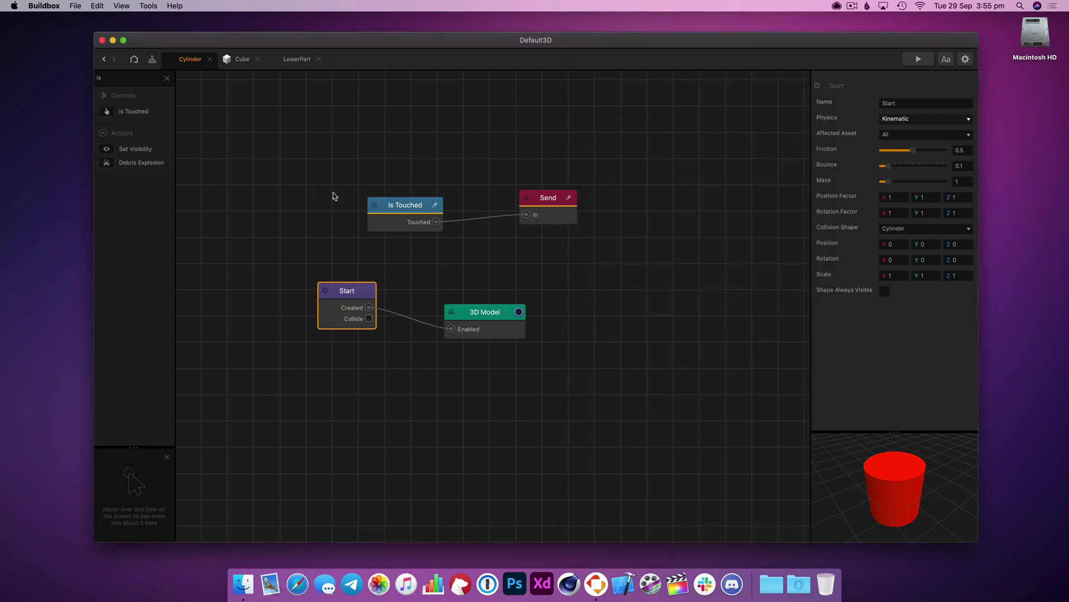
# Add a Position Animation node to the Cylinder's node map and connect Is Touched's Touched output to its Start input
pyautogui.click(167, 78)
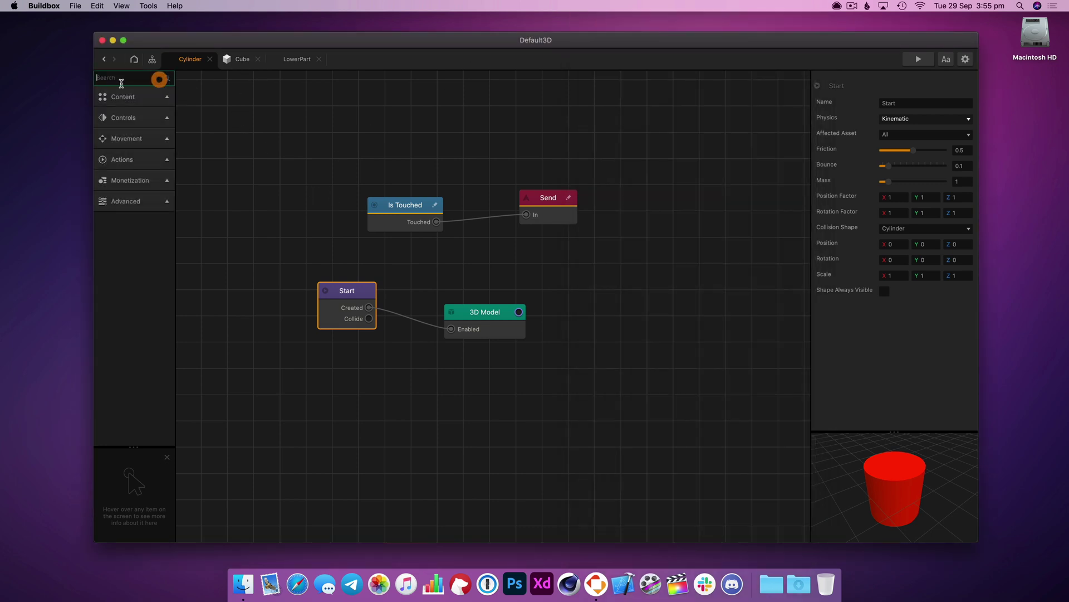
pyautogui.click(120, 78)
pyautogui.write('ani')
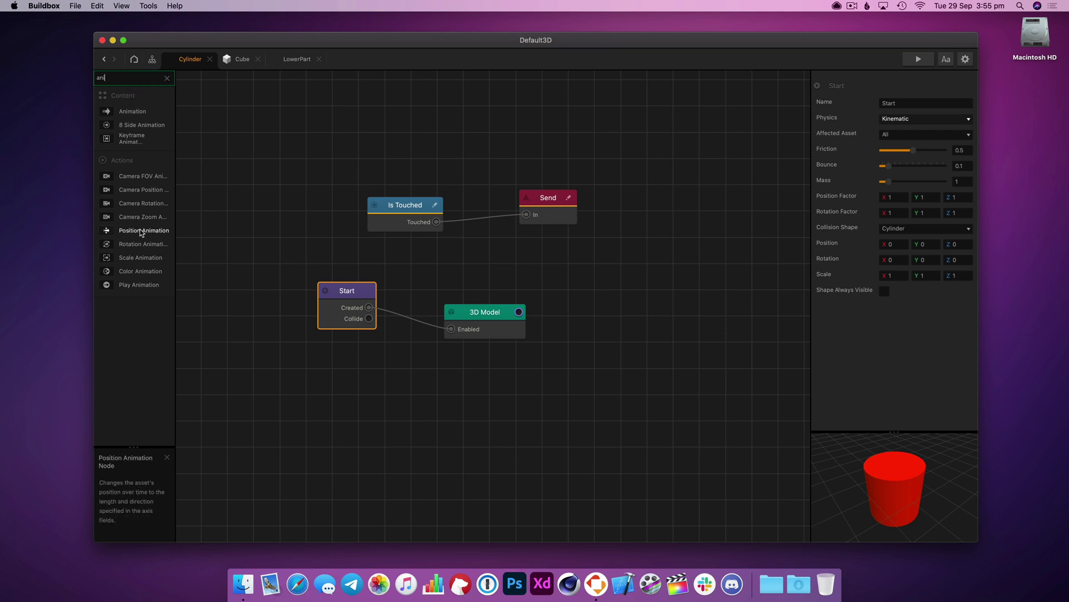
pyautogui.moveTo(139, 229); pyautogui.dragTo(408, 246)
pyautogui.click(383, 201)
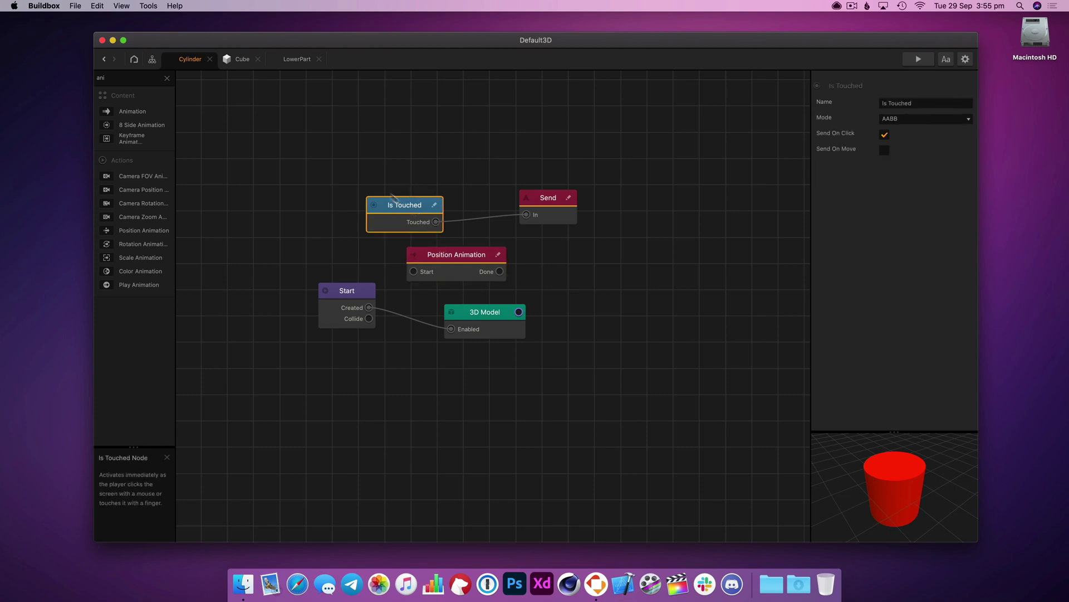
pyautogui.moveTo(383, 200); pyautogui.dragTo(337, 170)
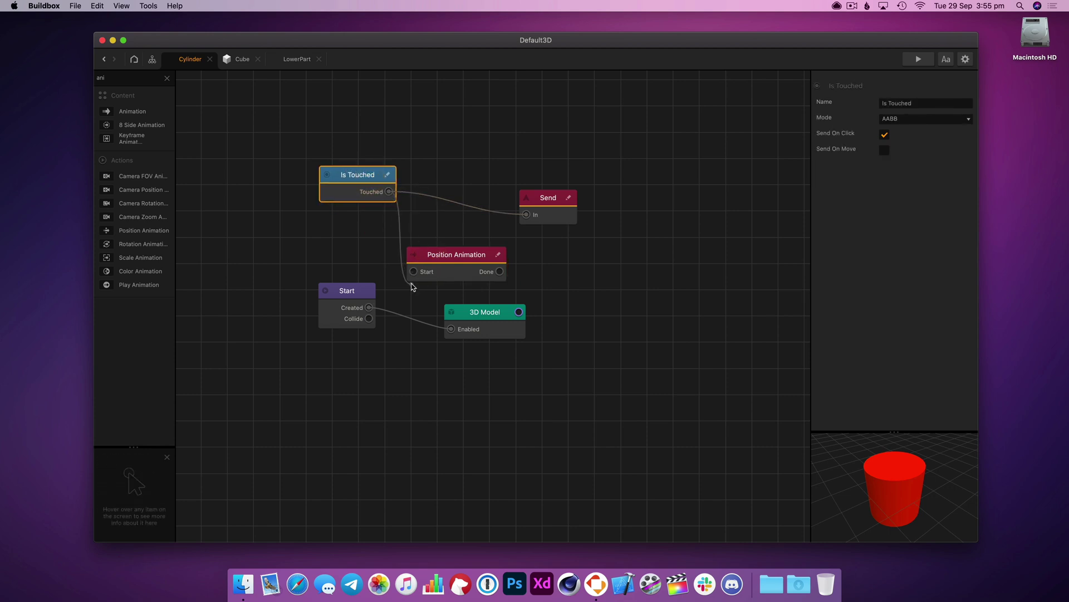
pyautogui.moveTo(454, 257); pyautogui.dragTo(482, 253)
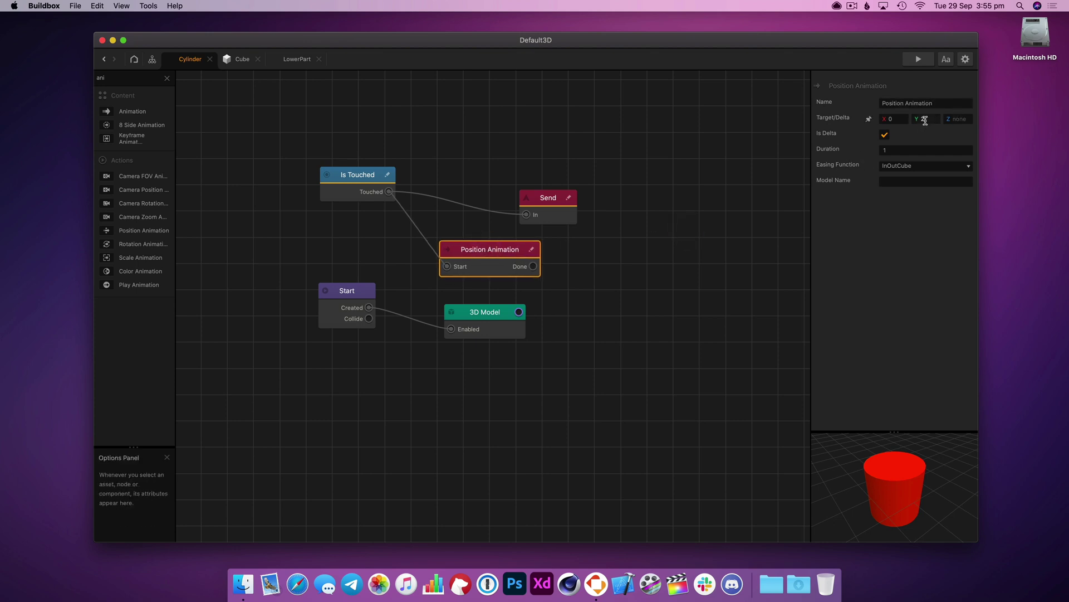
# Turn off Is Delta on the Position Animation node and set its duration to 0.5
pyautogui.click(884, 135)
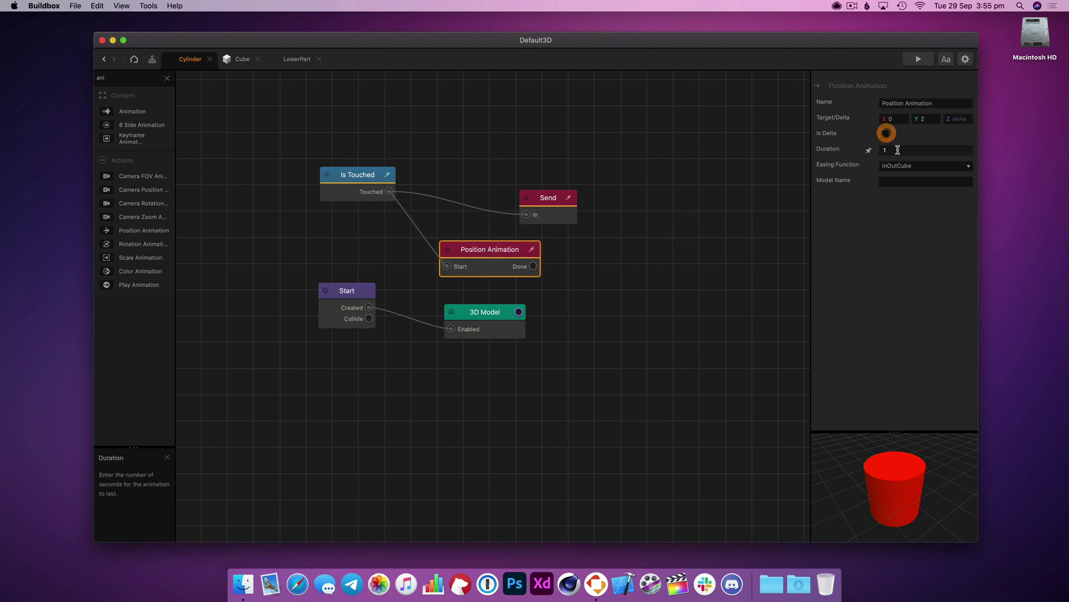
pyautogui.press('Tab')
pyautogui.write('0.5')
pyautogui.press('Return')
# Test the button's movement by touching it in the game preview, and close the preview
pyautogui.click(923, 61)
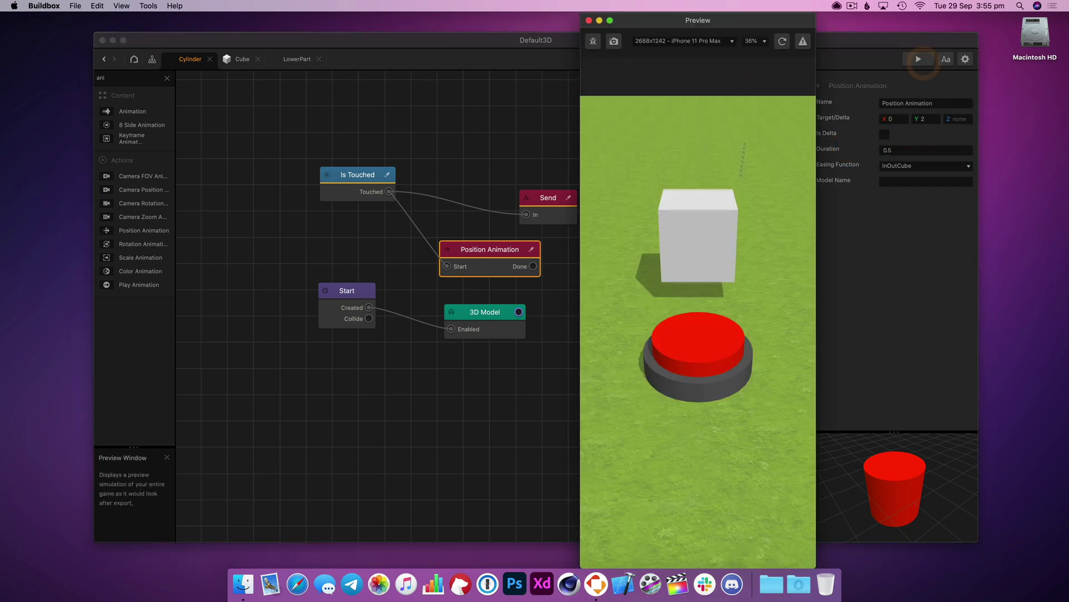
pyautogui.click(702, 348)
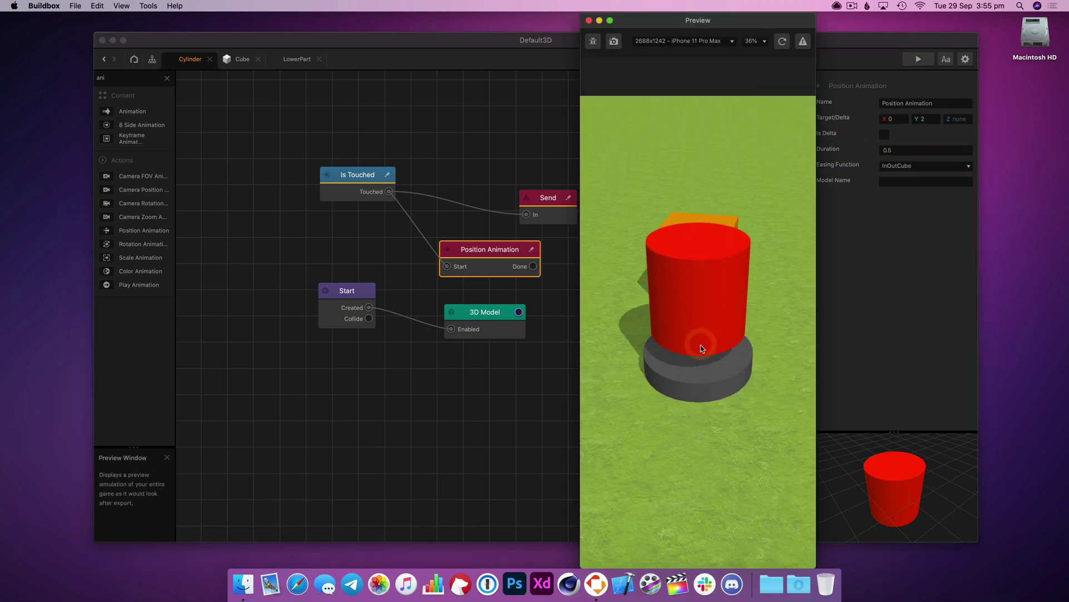
pyautogui.click(589, 21)
# Set the Position Animation's Y target to -0.5 and test the red button in the game preview
pyautogui.click(925, 119)
pyautogui.click(868, 119)
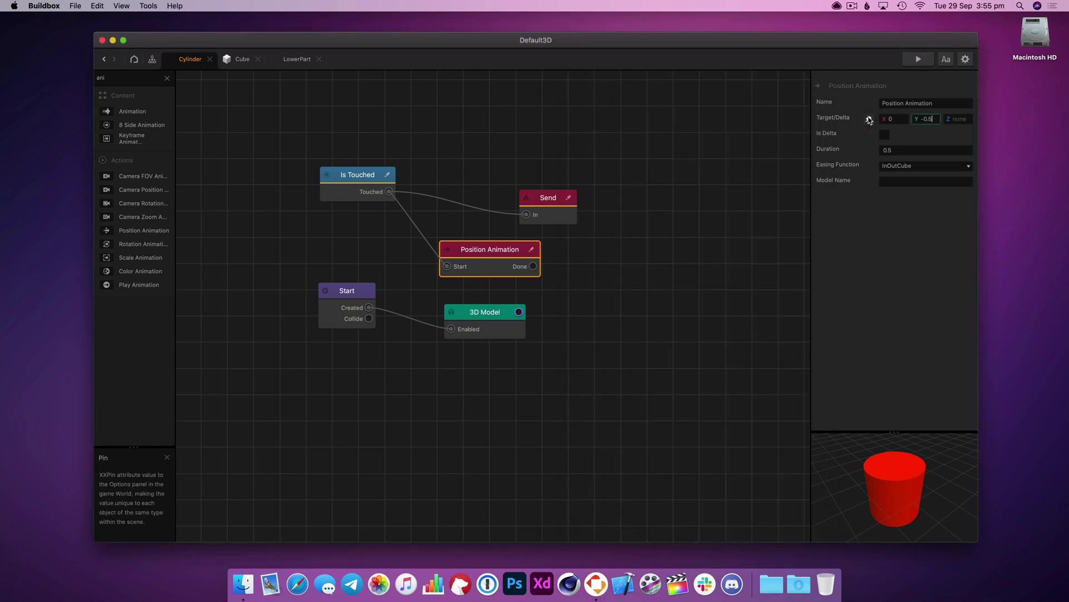
pyautogui.click(919, 59)
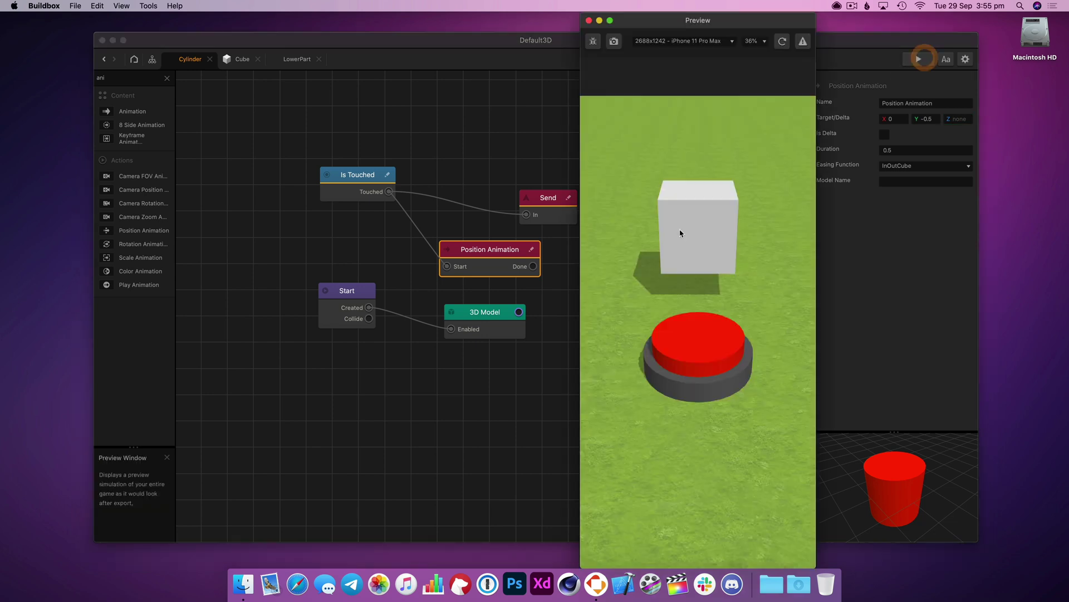
pyautogui.click(699, 350)
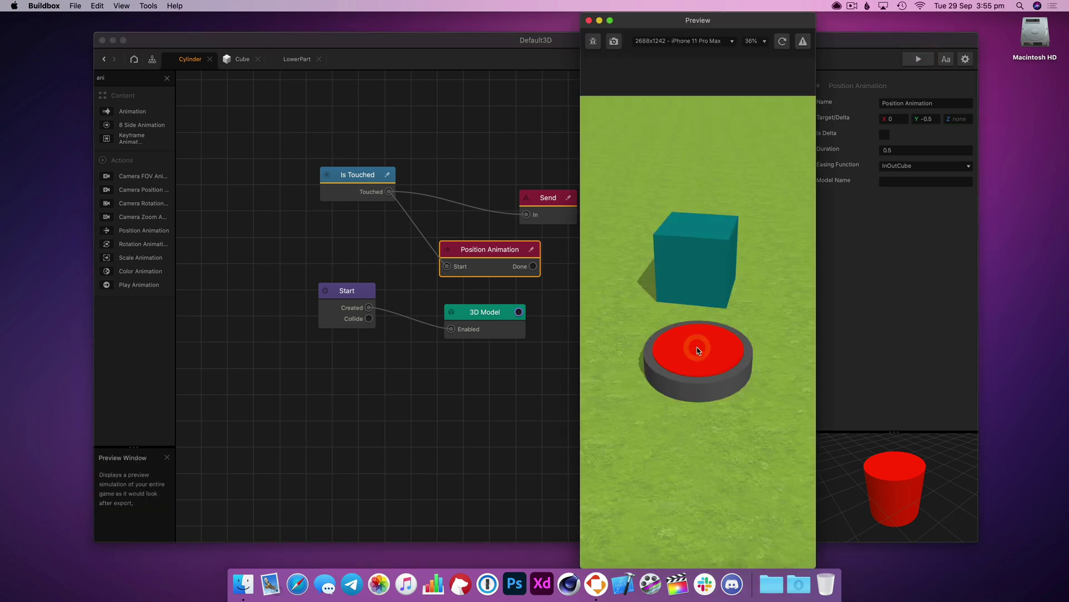
pyautogui.click(590, 21)
# Set the Position Animation's duration to 0.3 and rewire the Send node so the animation's Done output triggers it instead of Is Touched
pyautogui.click(903, 149)
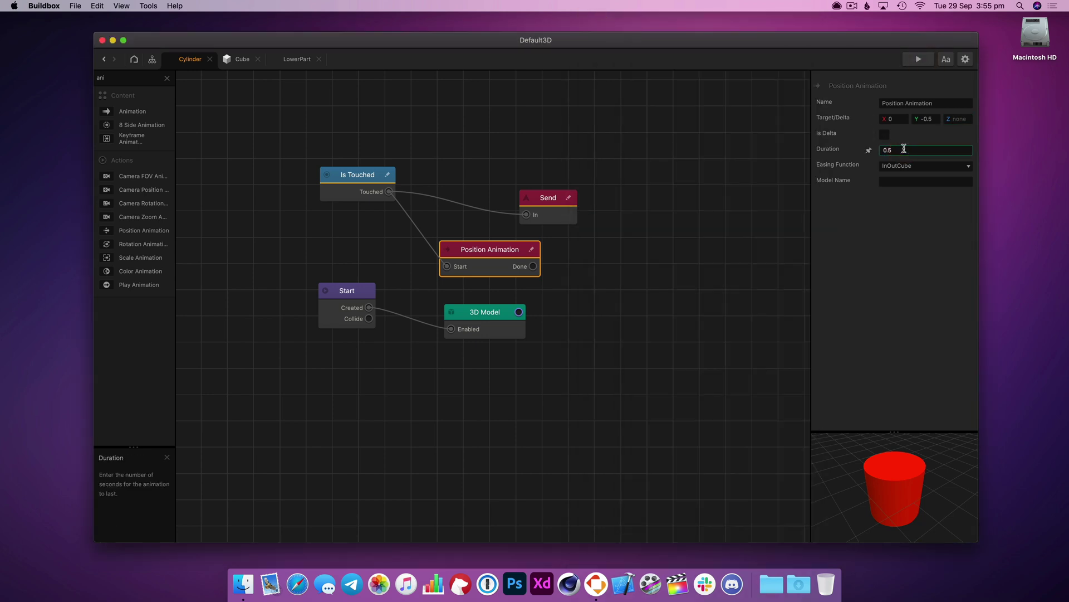
pyautogui.moveTo(453, 199); pyautogui.dragTo(444, 160)
pyautogui.moveTo(372, 196); pyautogui.dragTo(378, 213)
pyautogui.moveTo(487, 266); pyautogui.dragTo(459, 264)
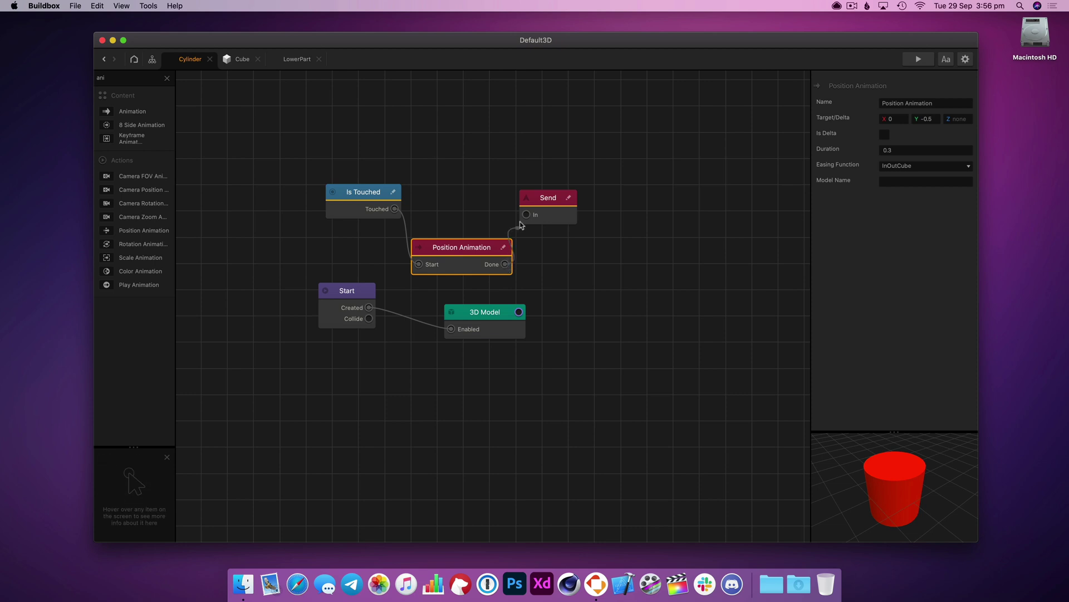
pyautogui.moveTo(537, 217); pyautogui.dragTo(555, 193)
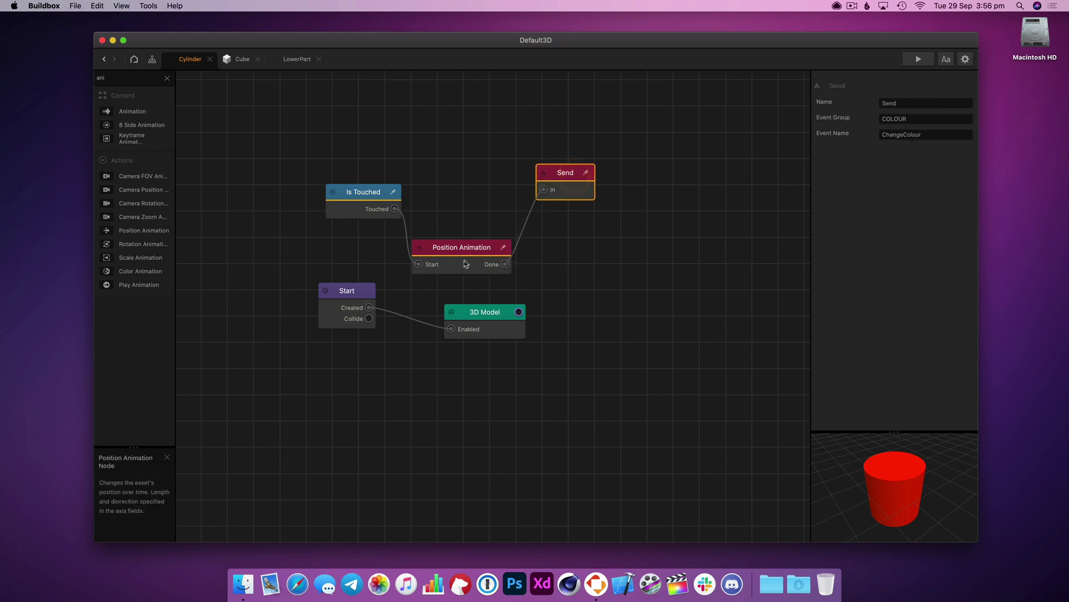
pyautogui.moveTo(463, 263); pyautogui.dragTo(471, 255)
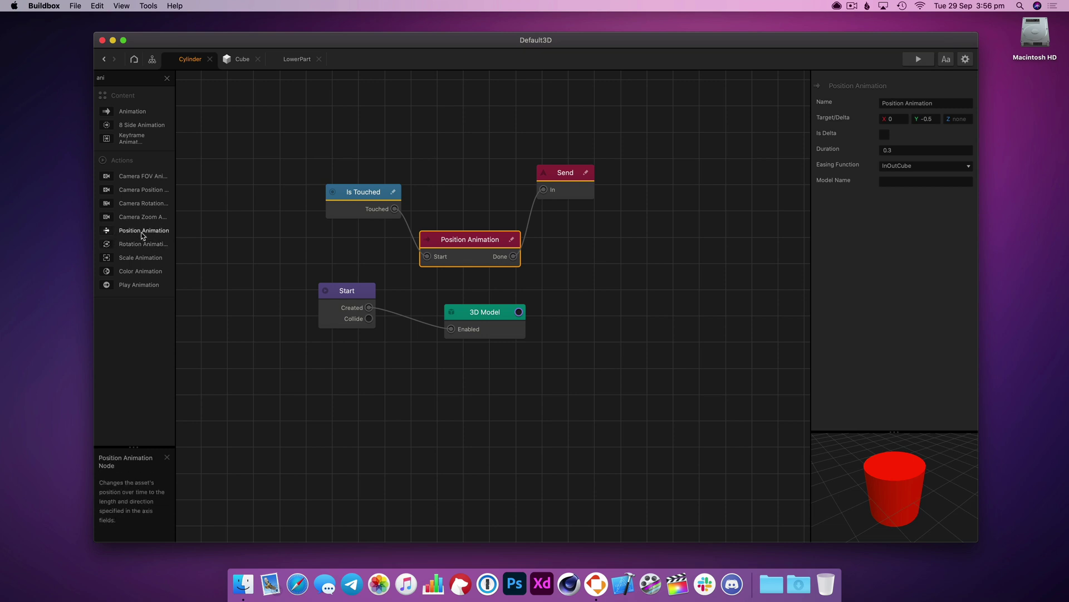
# Add a second Position Animation started by the first one's Done output, with Y target 0 and Is Delta off
pyautogui.moveTo(567, 248); pyautogui.dragTo(572, 265)
pyautogui.click(515, 258)
pyautogui.click(926, 118)
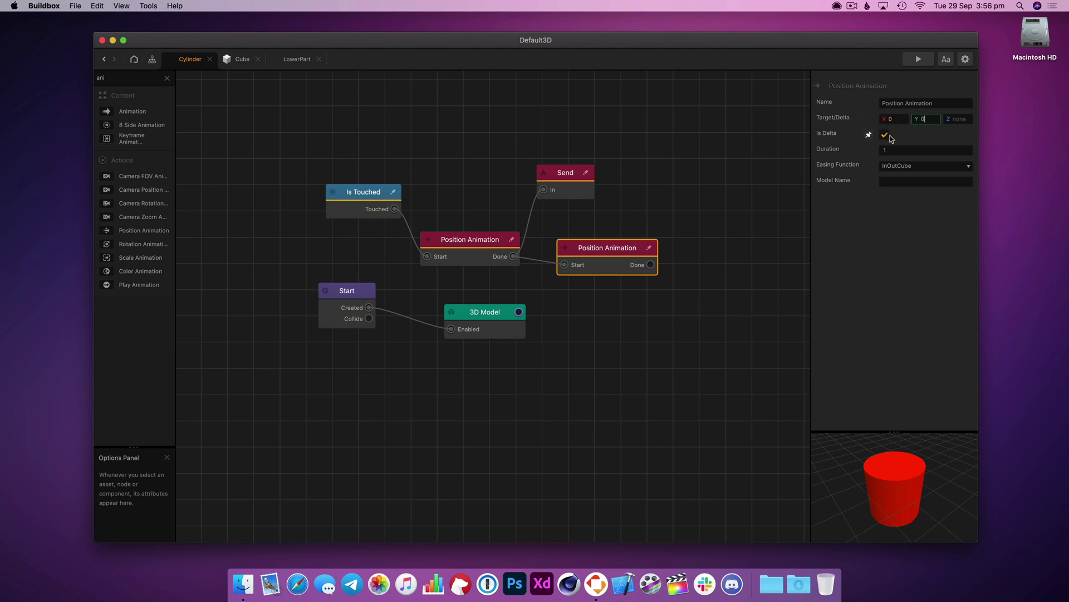
# Test the press-and-return movement by touching the red button several times in the game preview, and close it
pyautogui.click(919, 59)
pyautogui.click(686, 336)
pyautogui.click(685, 337)
pyautogui.click(687, 339)
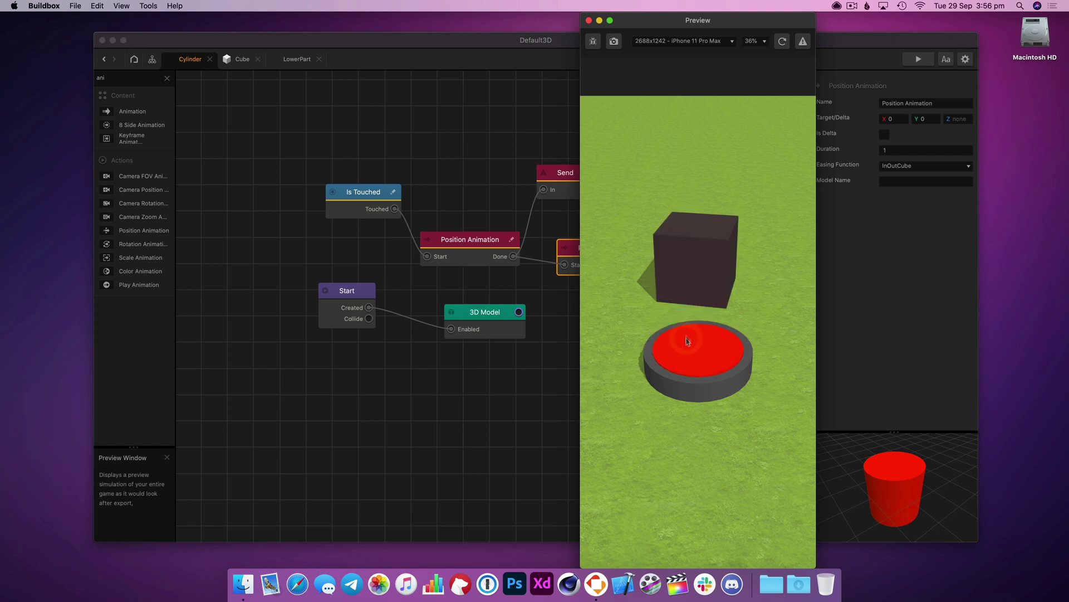
pyautogui.click(588, 21)
# Set the second Position Animation's duration to 0.5 and the first one's duration to 0.2
pyautogui.click(914, 150)
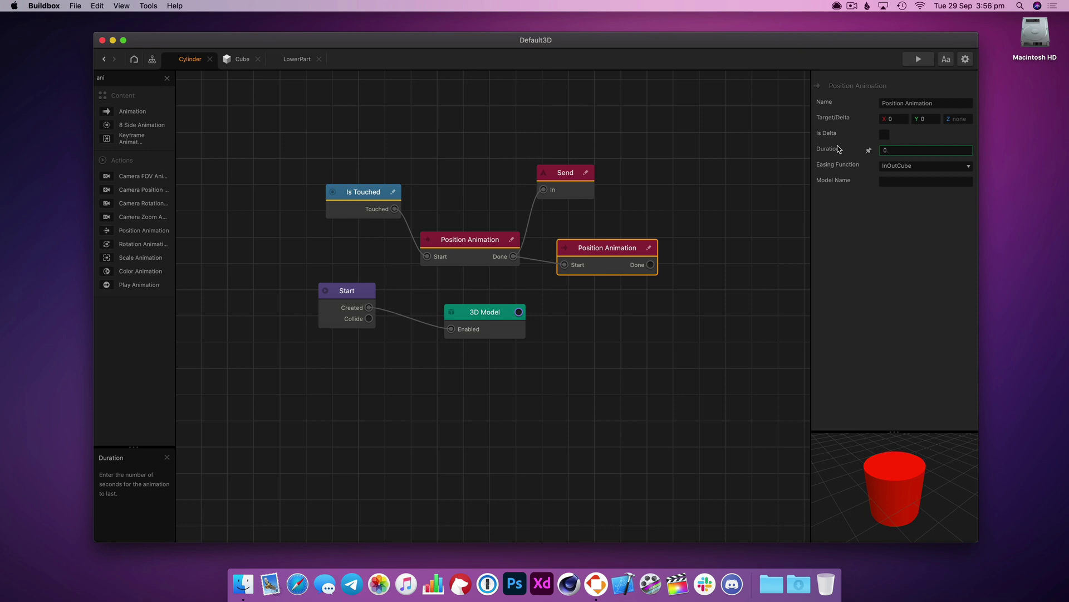
pyautogui.click(473, 239)
pyautogui.click(919, 151)
pyautogui.press('Return')
# Test the new animation timing on the red button in the game preview, restart the preview to check again, and close it
pyautogui.click(919, 59)
pyautogui.click(705, 347)
pyautogui.click(705, 348)
pyautogui.click(706, 348)
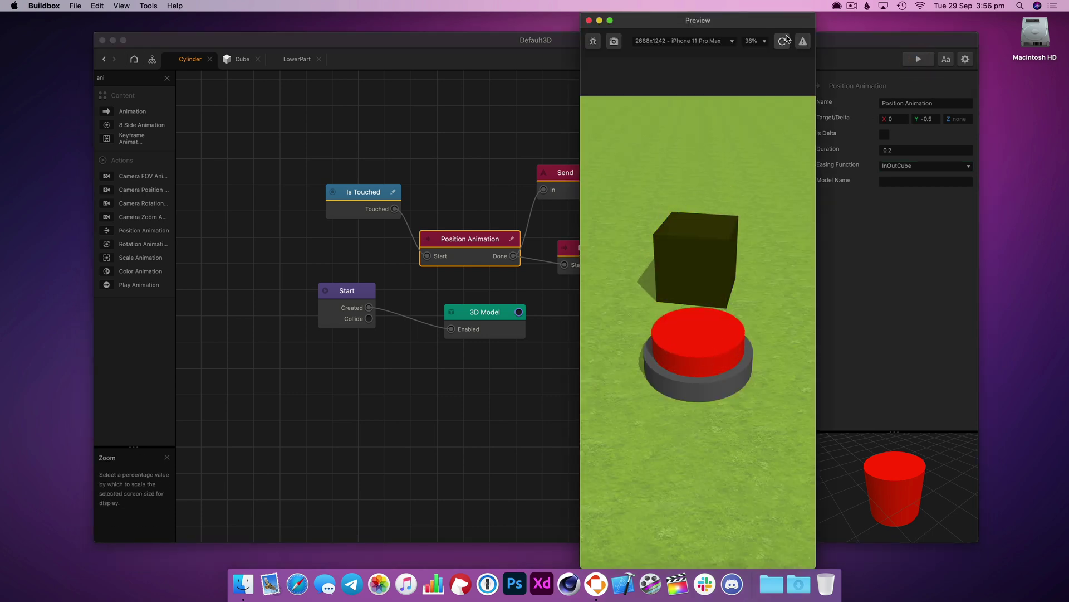
pyautogui.click(782, 41)
pyautogui.click(715, 358)
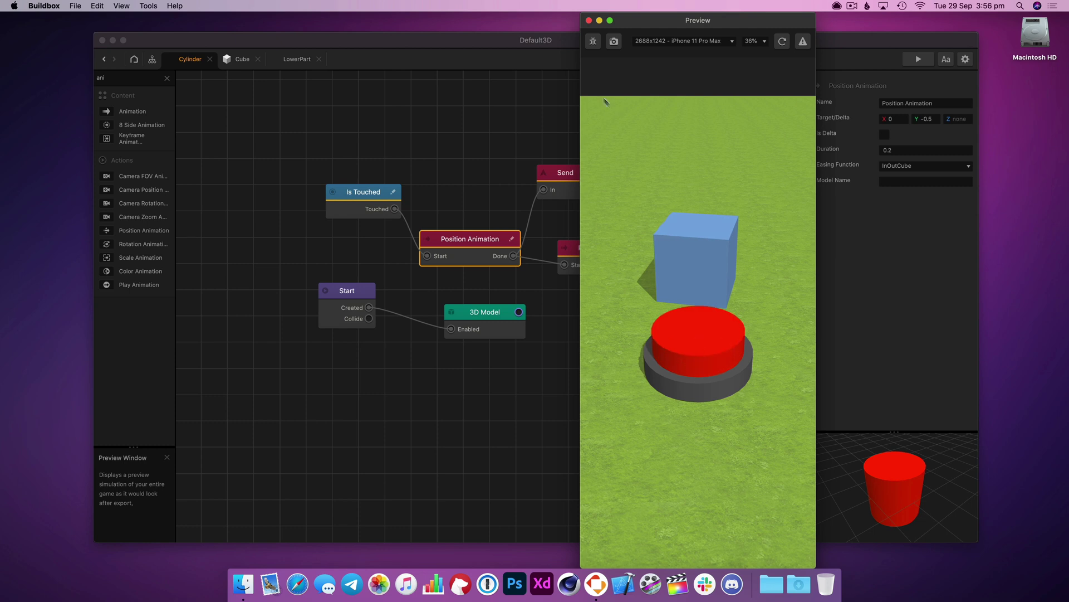
pyautogui.click(590, 20)
# Try a Y target of 1 on the second Position Animation and test the button in the game preview
pyautogui.click(616, 249)
pyautogui.click(924, 119)
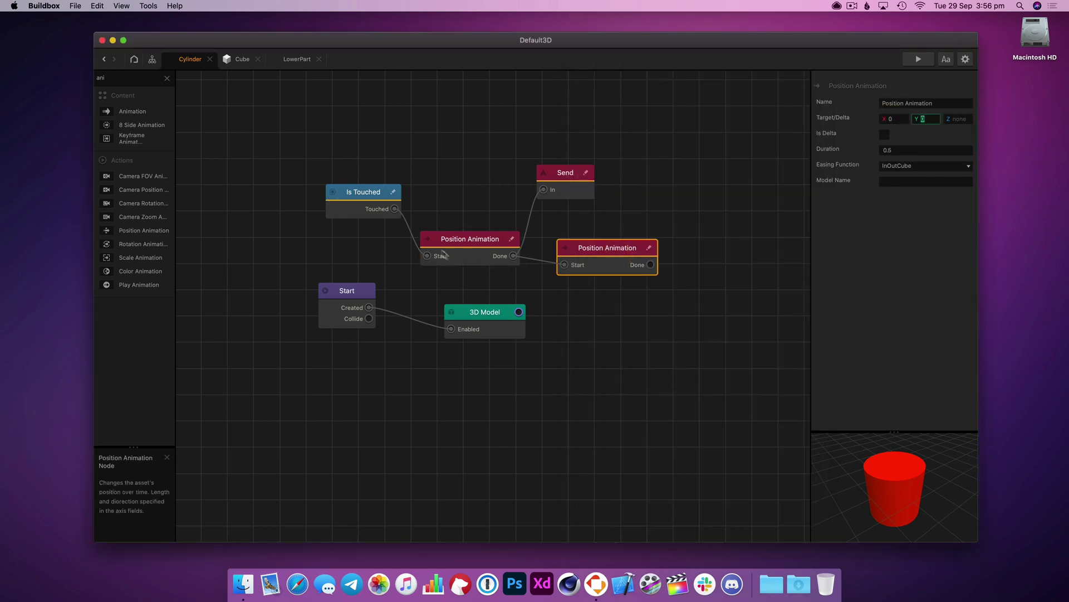
pyautogui.click(471, 239)
pyautogui.click(622, 253)
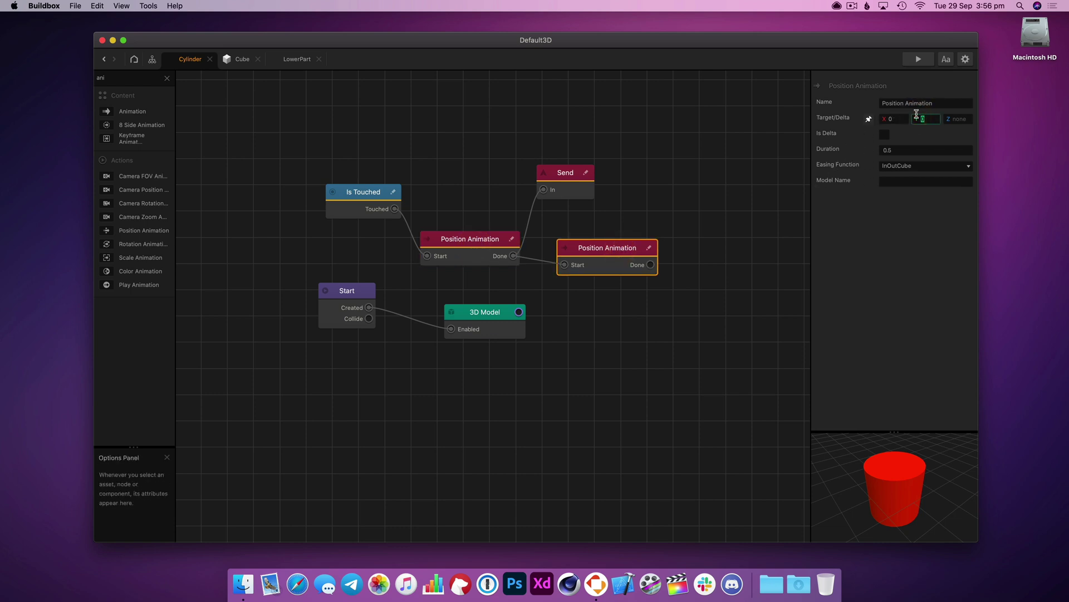
pyautogui.click(927, 60)
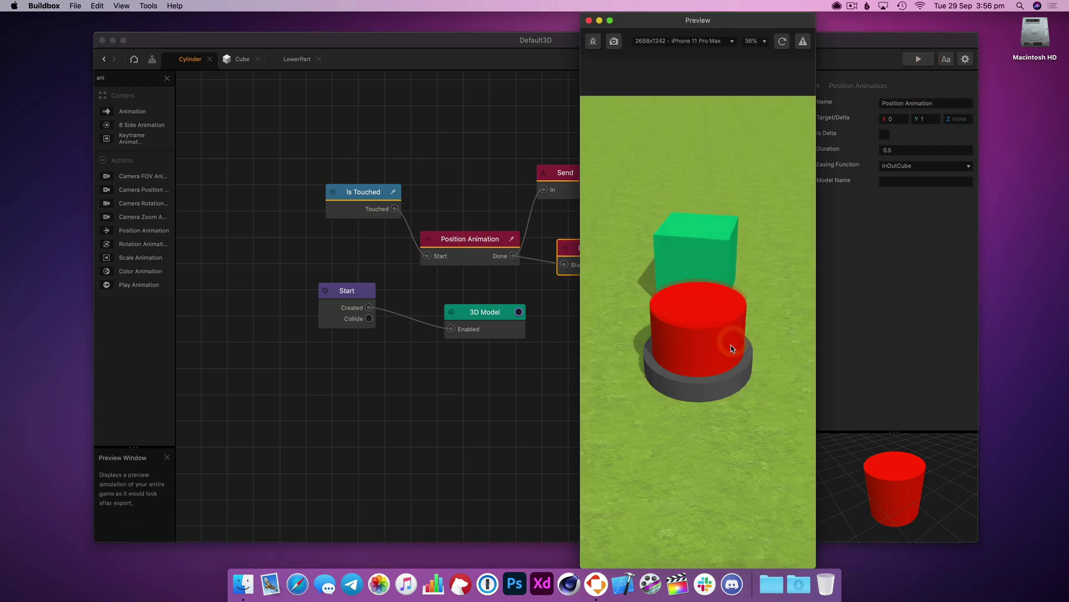
pyautogui.click(589, 20)
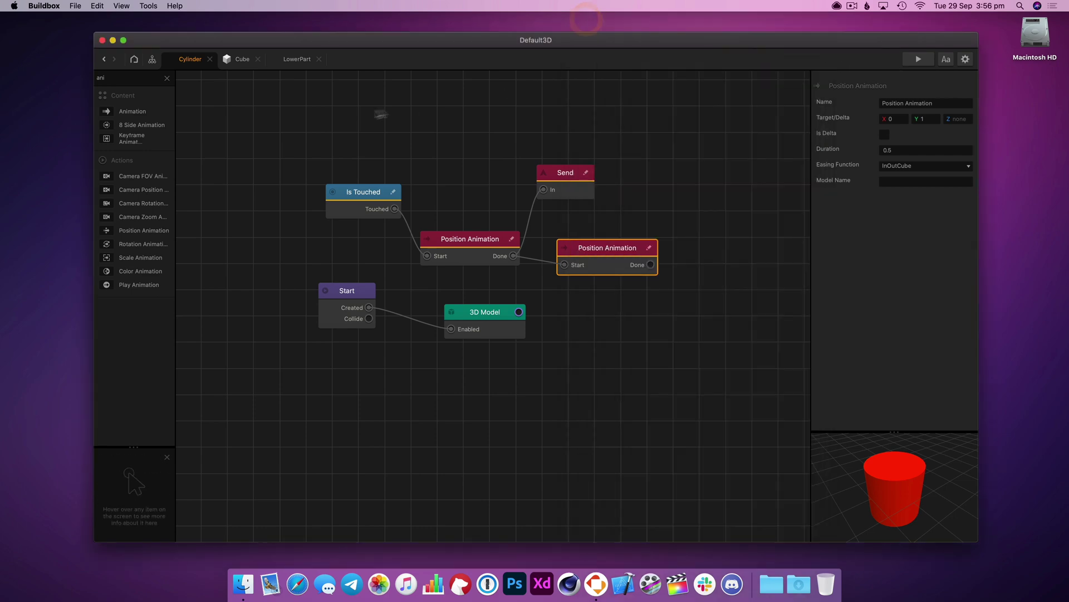
# Open the 3D World scene and set the Cylinder object's Y position to 0.2
pyautogui.click(133, 59)
pyautogui.click(152, 59)
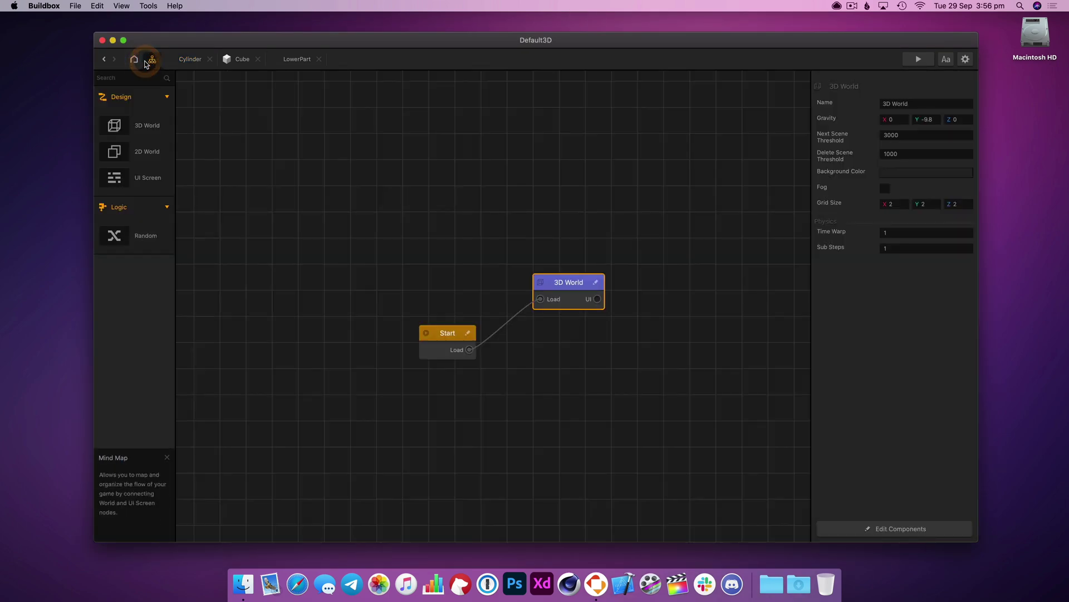
pyautogui.doubleClick(594, 307)
pyautogui.click(532, 322)
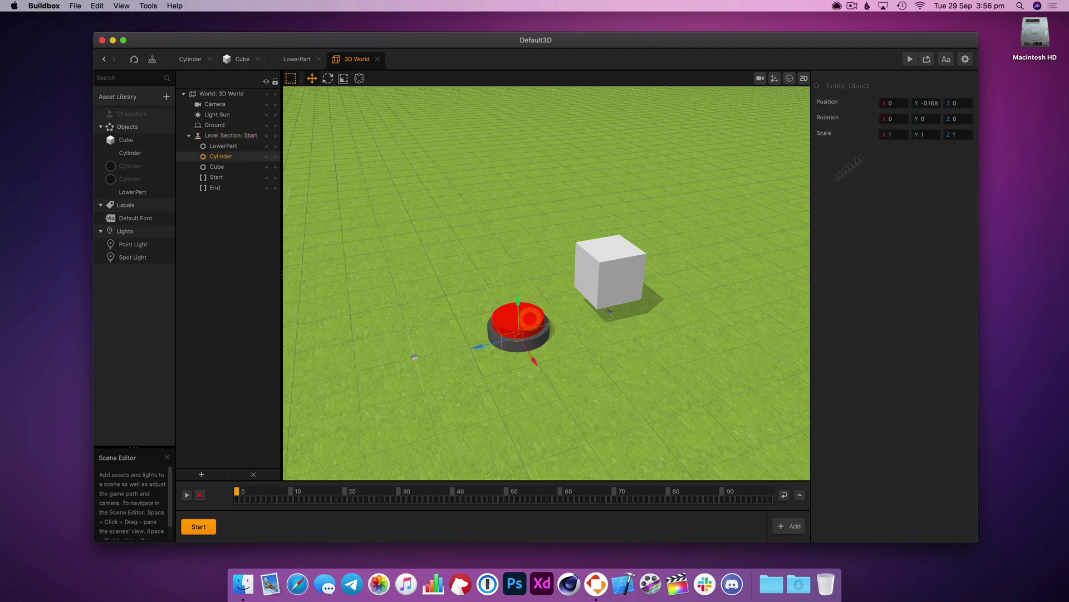
pyautogui.click(929, 103)
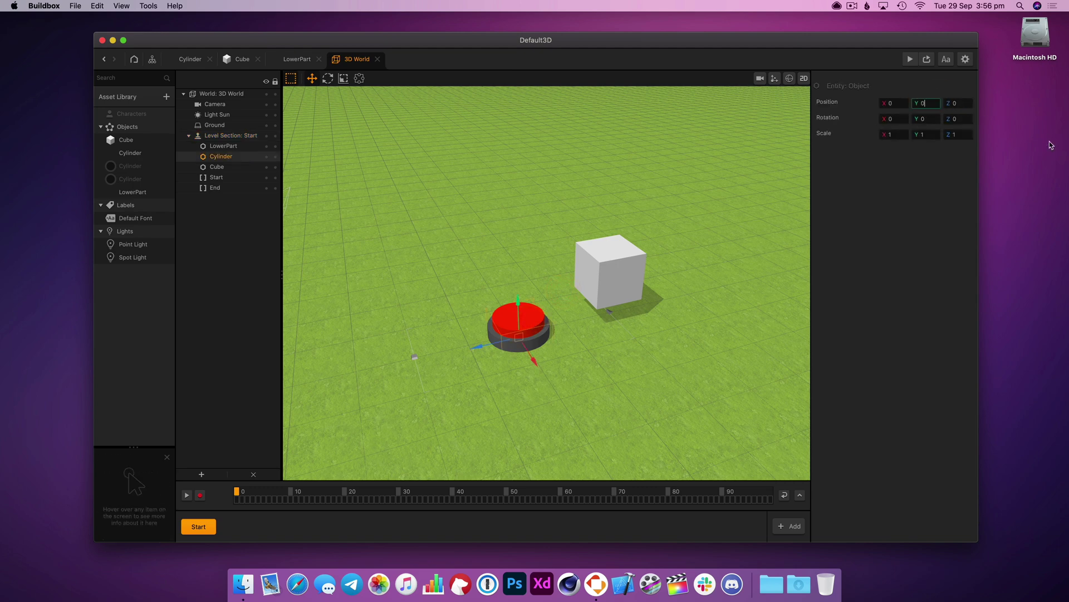
pyautogui.write('0.2')
pyautogui.click(536, 277)
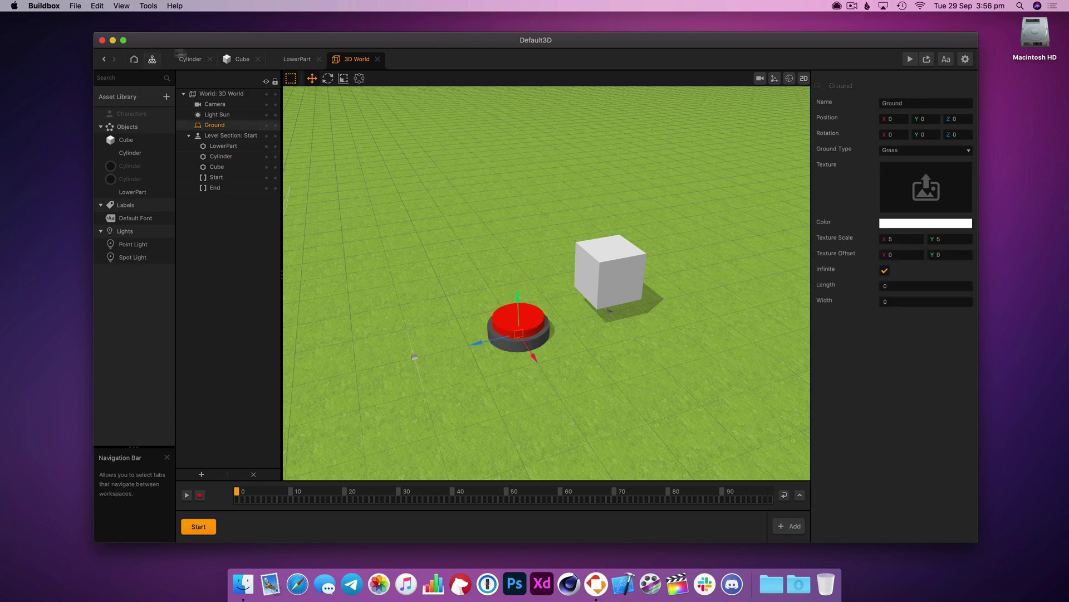
# In the Cylinder's node map, set the second Position Animation's Y target to -0.2 and test the button repeatedly in the game preview
pyautogui.click(188, 58)
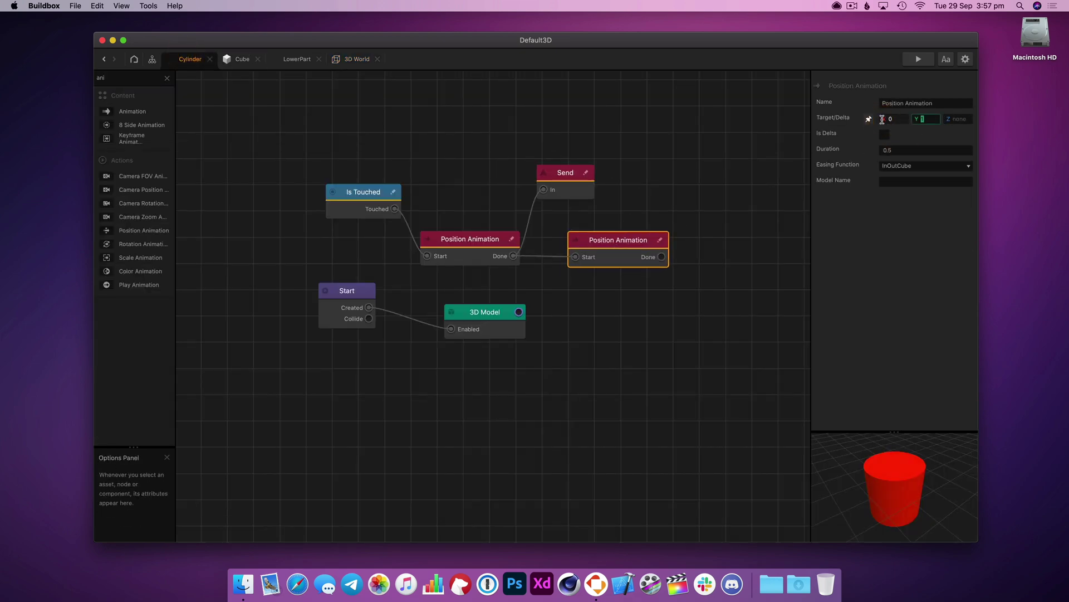
pyautogui.press('Tab')
pyautogui.click(920, 55)
pyautogui.click(713, 344)
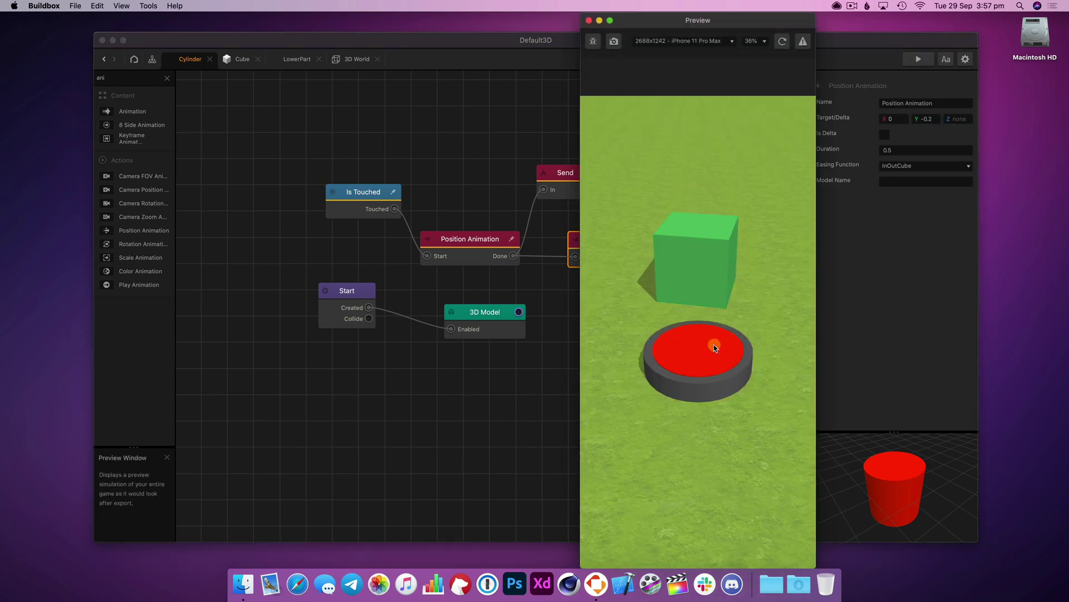
pyautogui.click(713, 347)
pyautogui.click(708, 347)
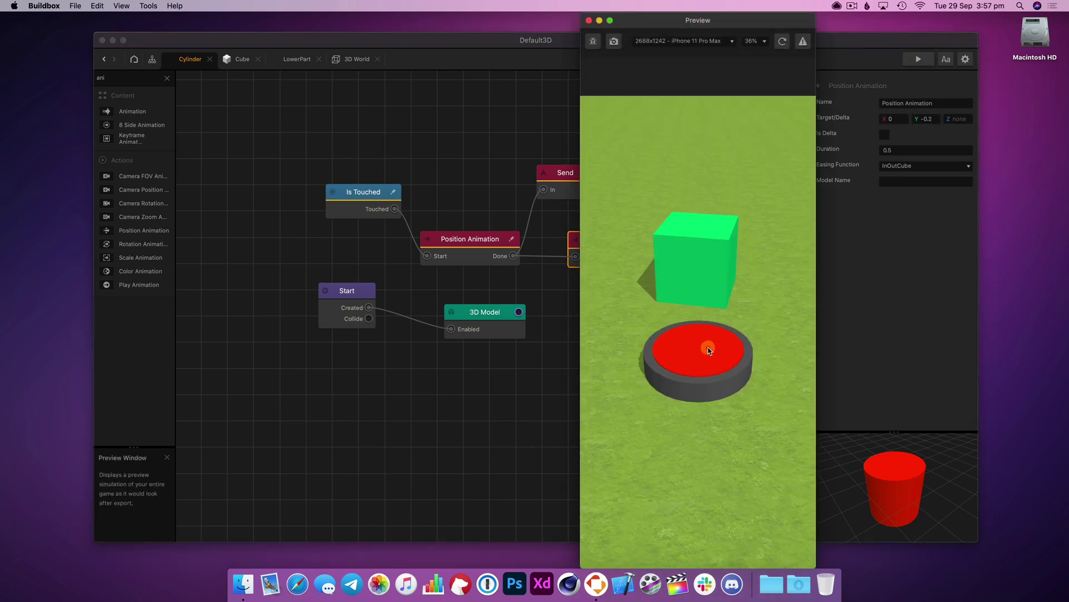
pyautogui.click(707, 346)
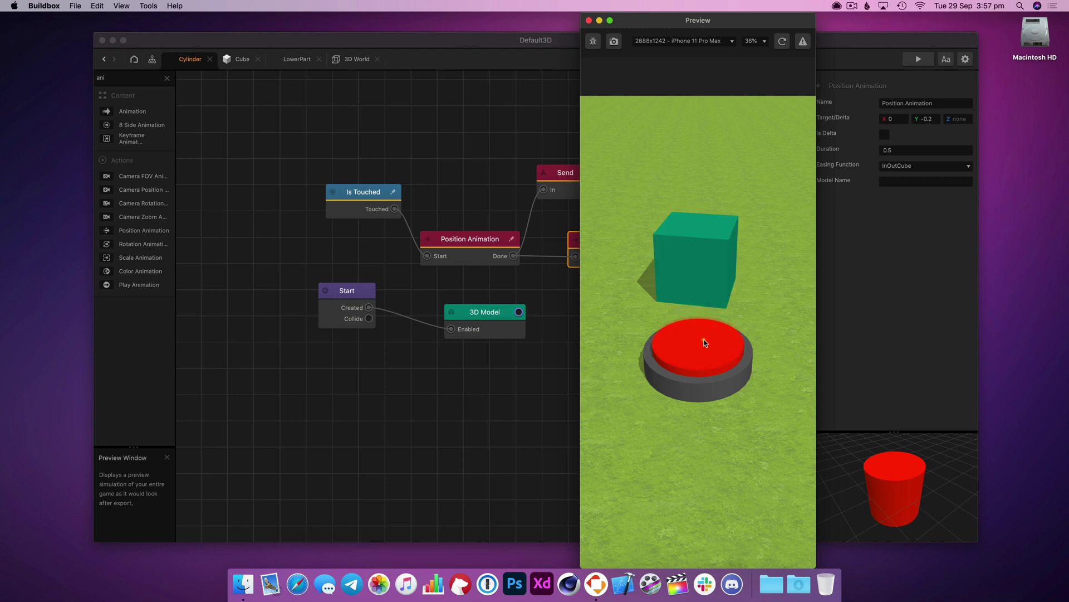
pyautogui.click(706, 346)
pyautogui.click(704, 345)
pyautogui.click(704, 345)
pyautogui.click(704, 345)
pyautogui.click(589, 21)
# In the Cube's node map, add a Jump node and connect the Receive node's output to its Jump input
pyautogui.click(238, 60)
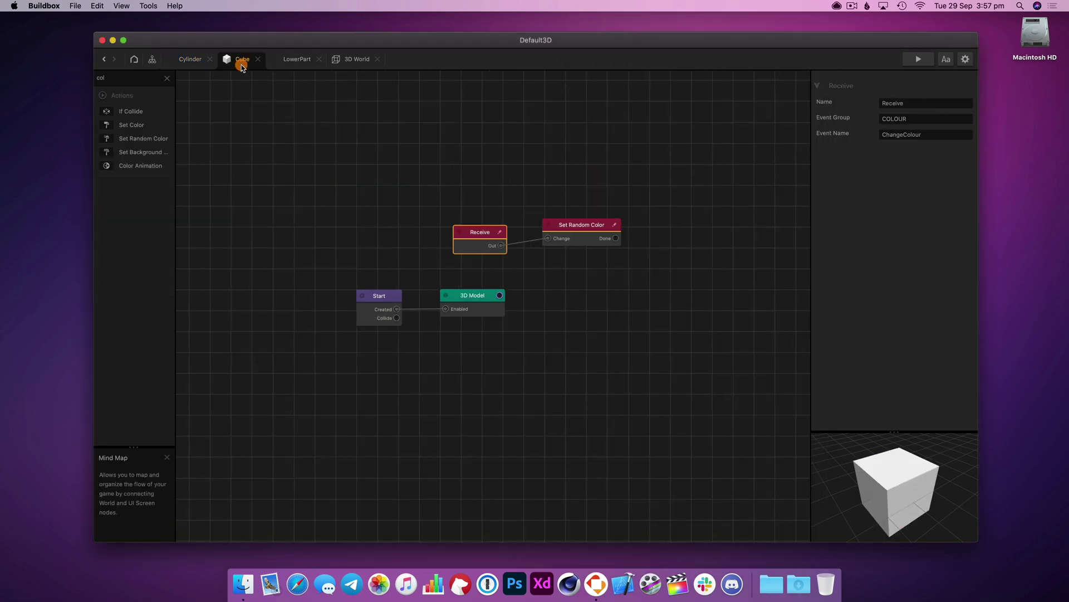
pyautogui.click(166, 78)
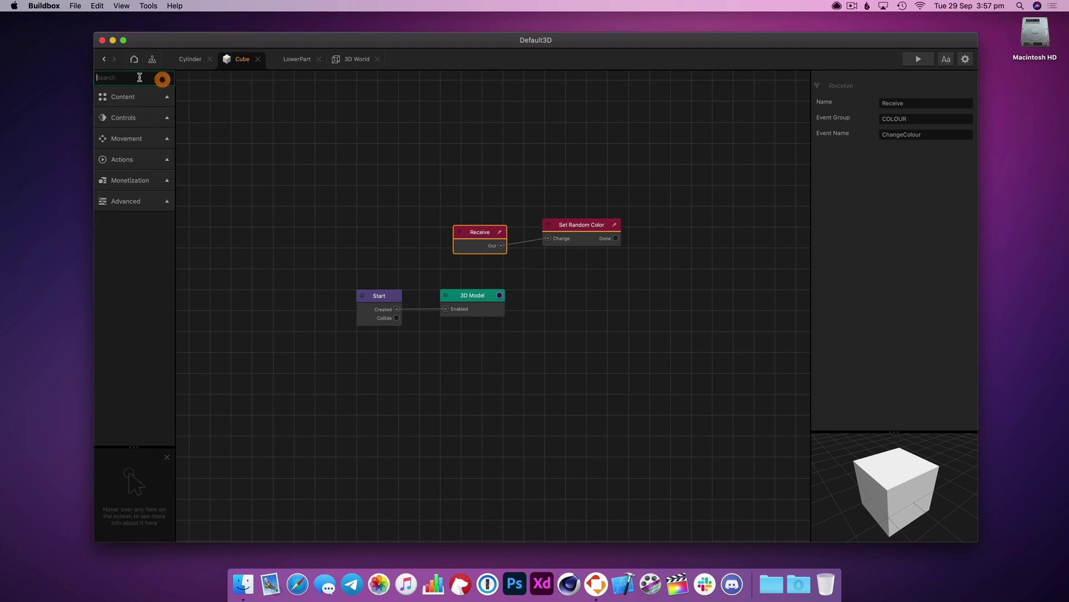
pyautogui.write('jump')
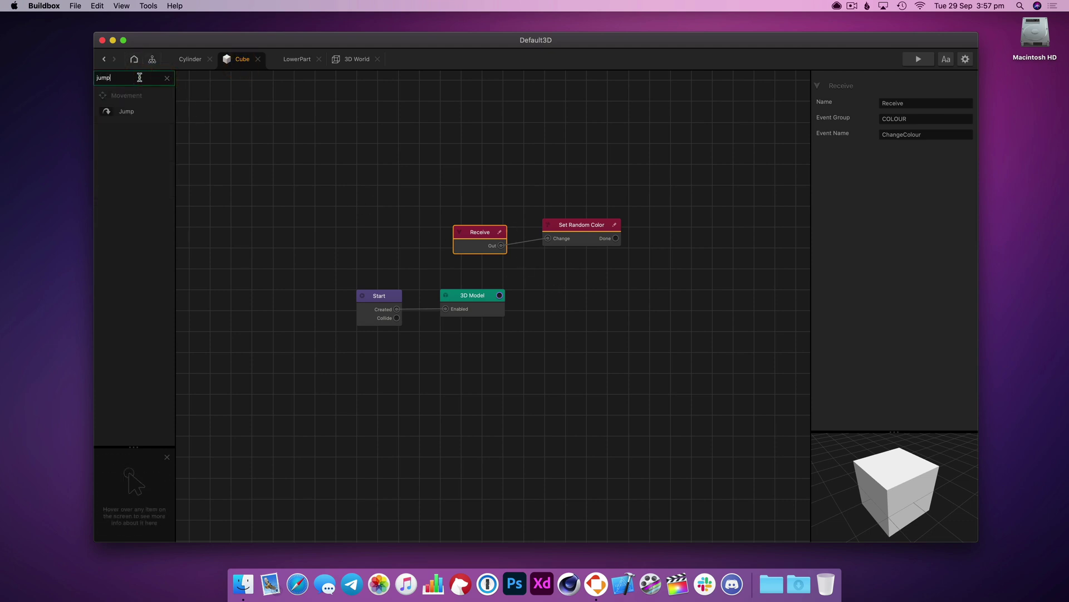
pyautogui.moveTo(554, 271); pyautogui.dragTo(548, 273)
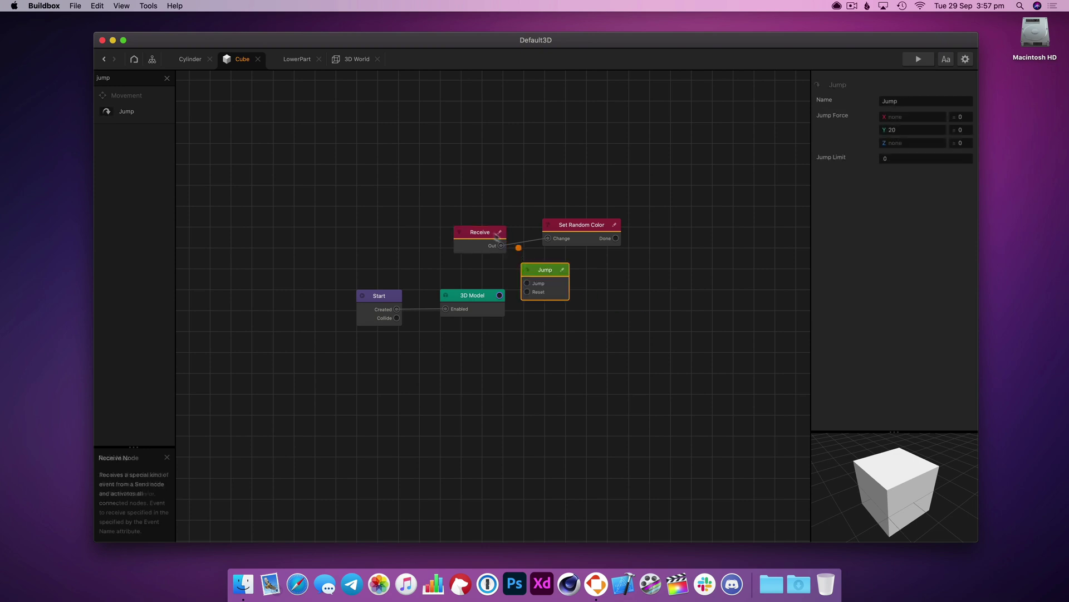
pyautogui.moveTo(490, 234); pyautogui.dragTo(449, 218)
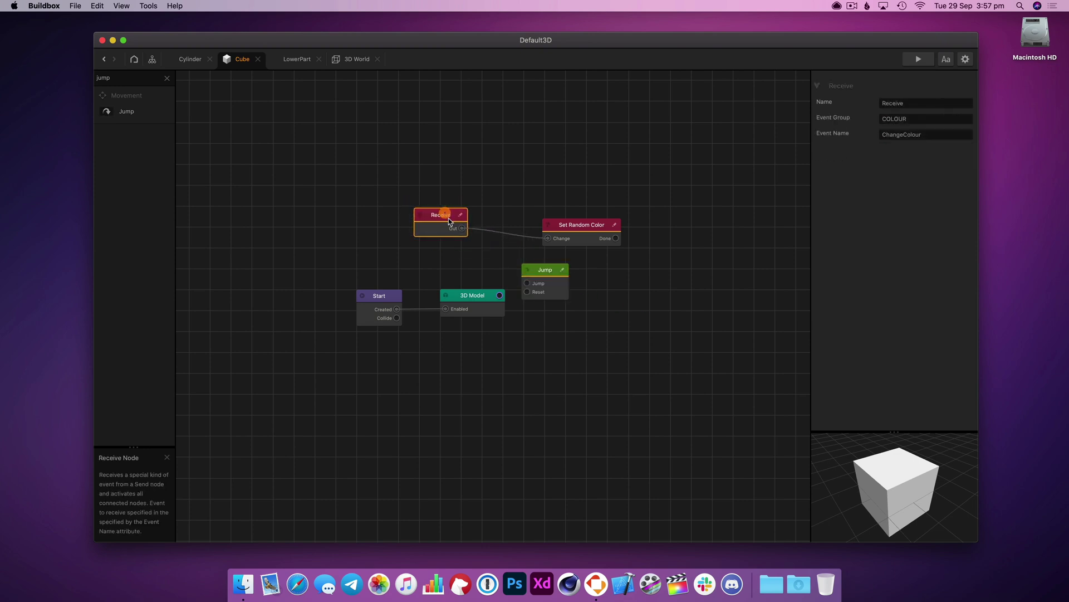
pyautogui.click(496, 218)
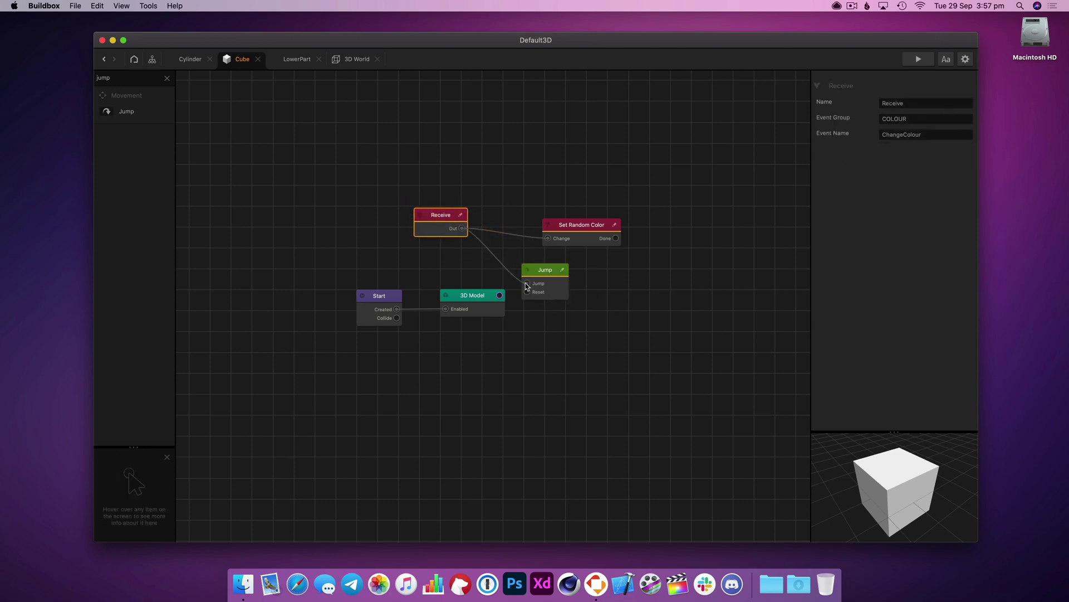
# Set the Jump node's Y force to 5, then move Set Random Color away and reconnect Receive's output to its Change input
pyautogui.click(562, 269)
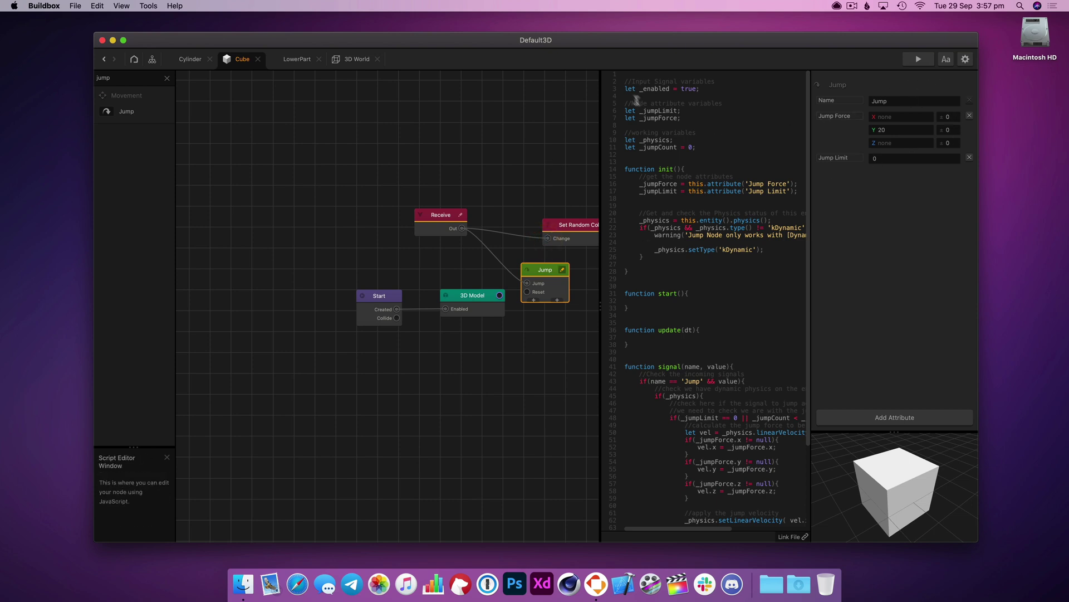
pyautogui.click(562, 271)
pyautogui.moveTo(548, 276); pyautogui.dragTo(562, 271)
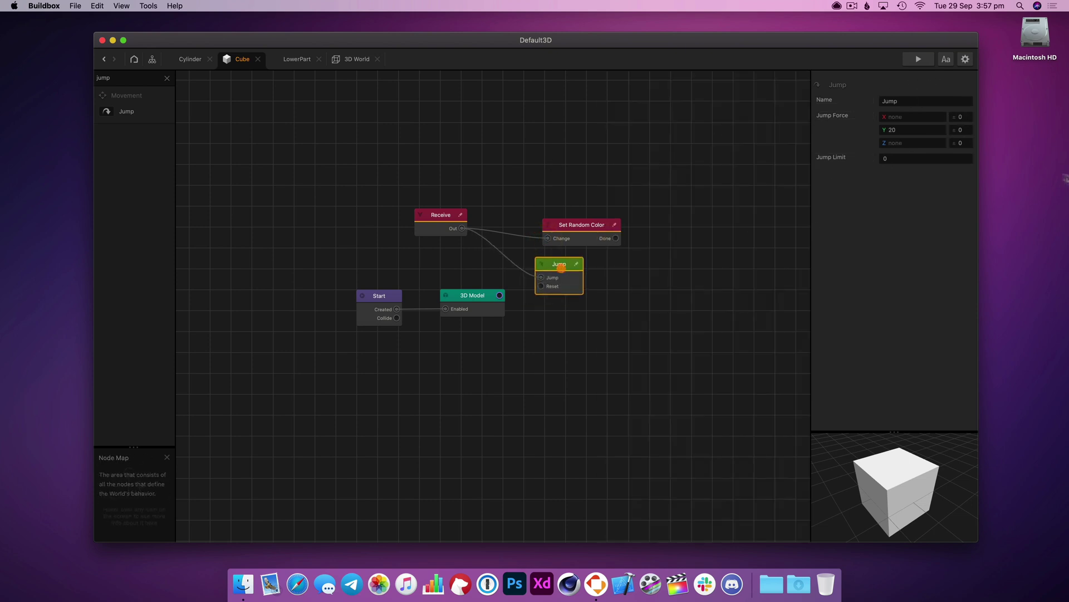
pyautogui.click(917, 132)
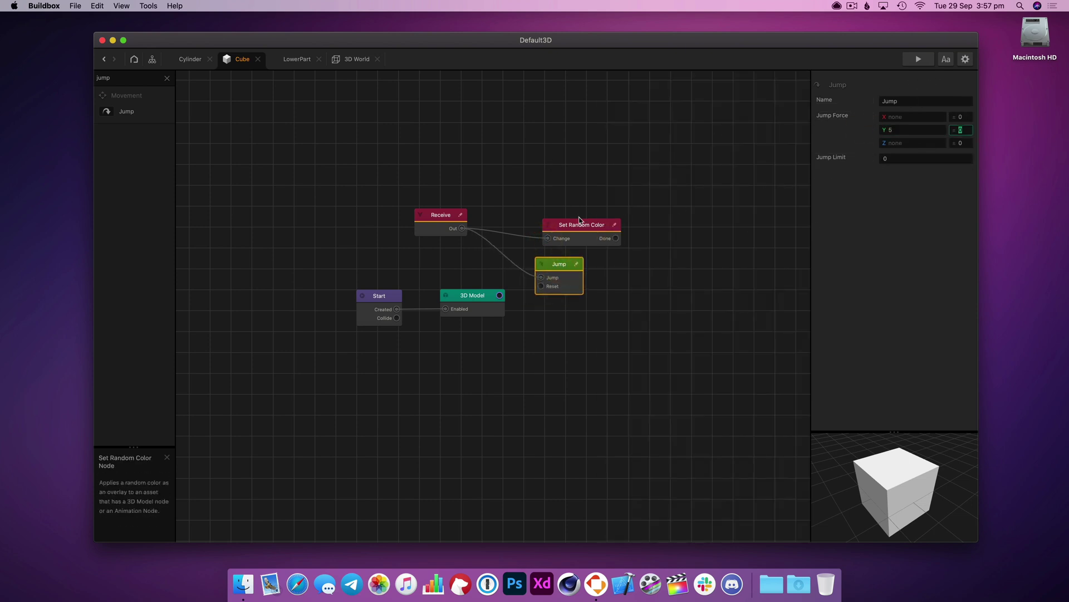
pyautogui.moveTo(580, 223); pyautogui.dragTo(603, 199)
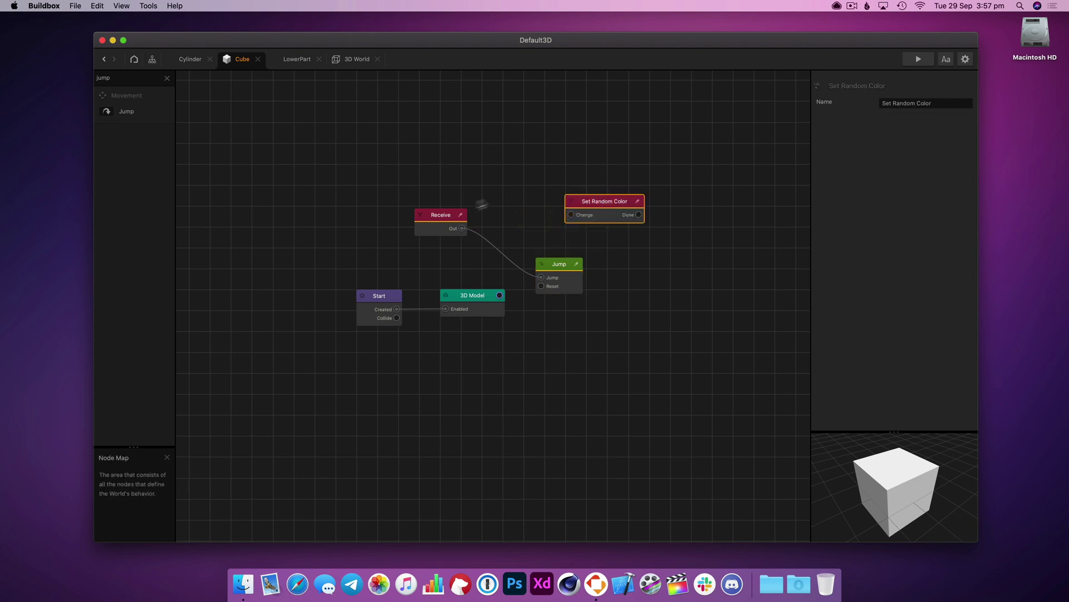
pyautogui.moveTo(462, 229); pyautogui.dragTo(554, 217)
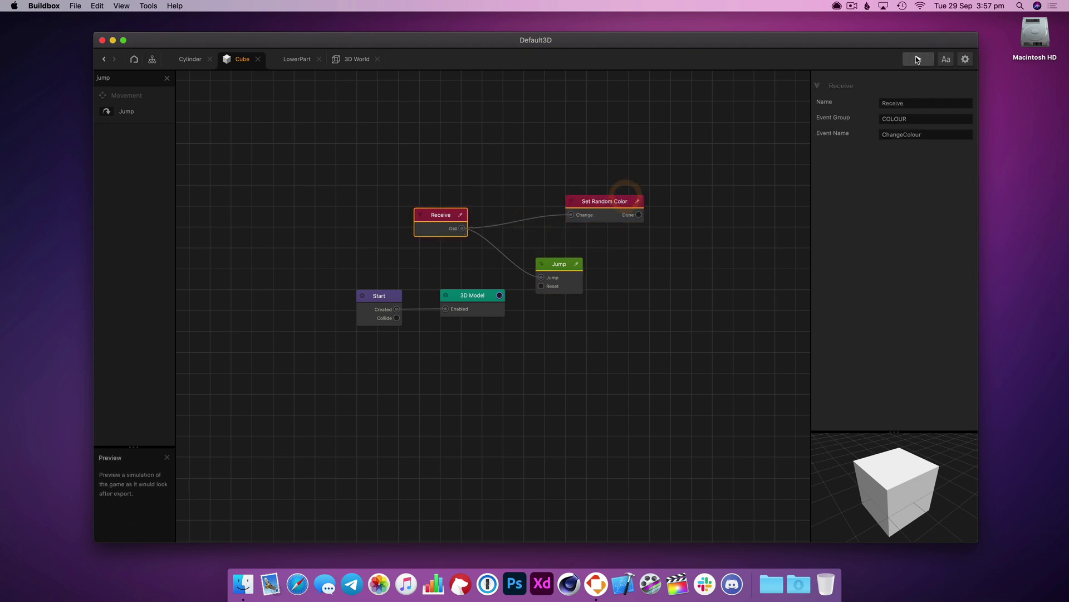
# Test the cube's jump and colour change by repeatedly touching the red button in the game preview, and close the preview
pyautogui.click(918, 59)
pyautogui.click(700, 356)
pyautogui.click(701, 355)
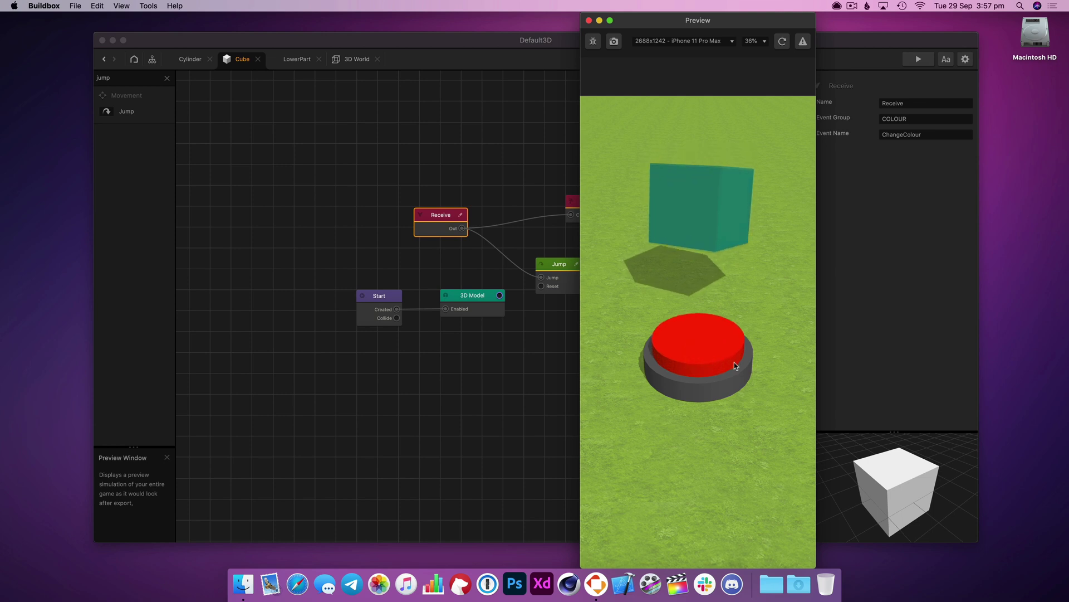
pyautogui.click(708, 355)
pyautogui.click(706, 356)
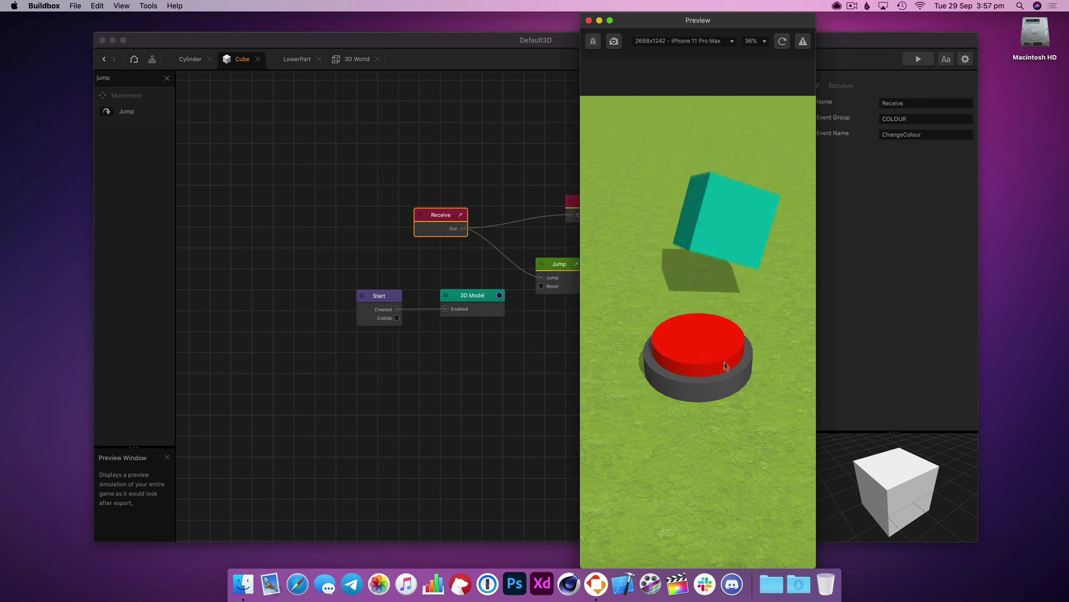
pyautogui.click(695, 355)
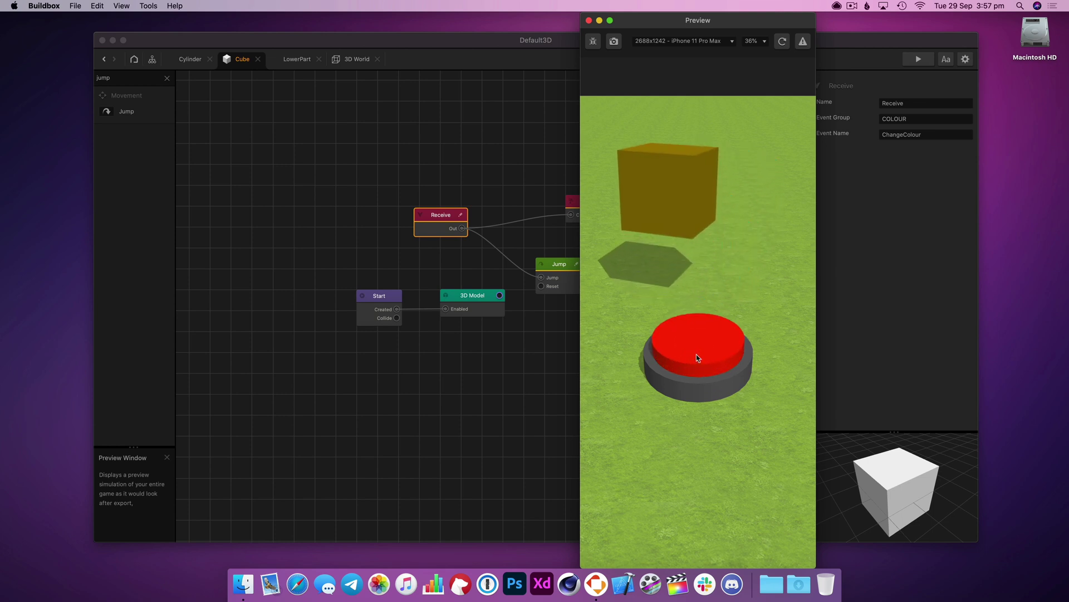
pyautogui.click(706, 324)
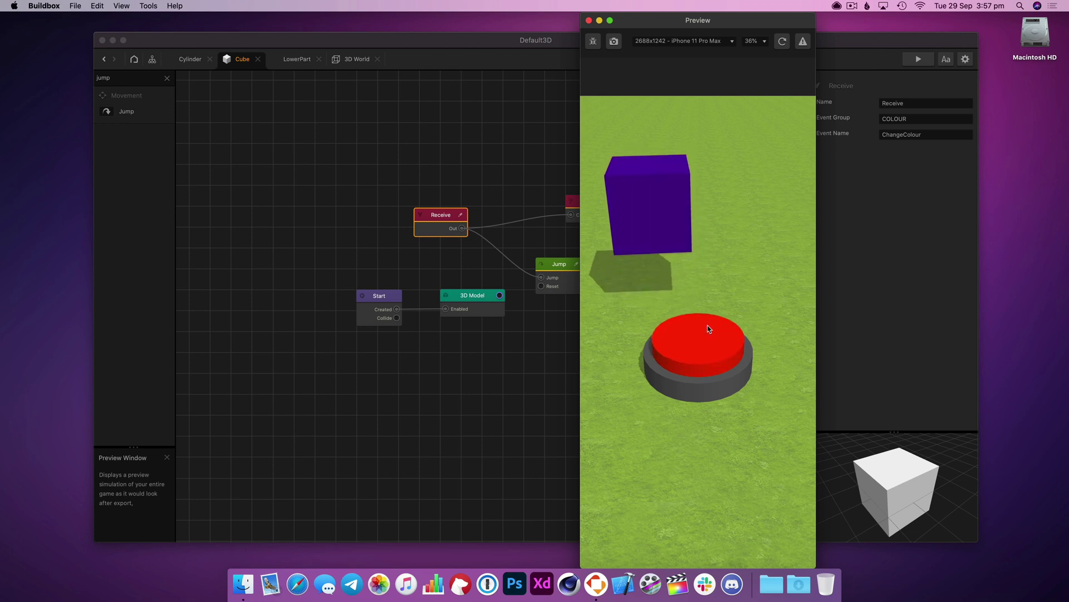
pyautogui.click(708, 351)
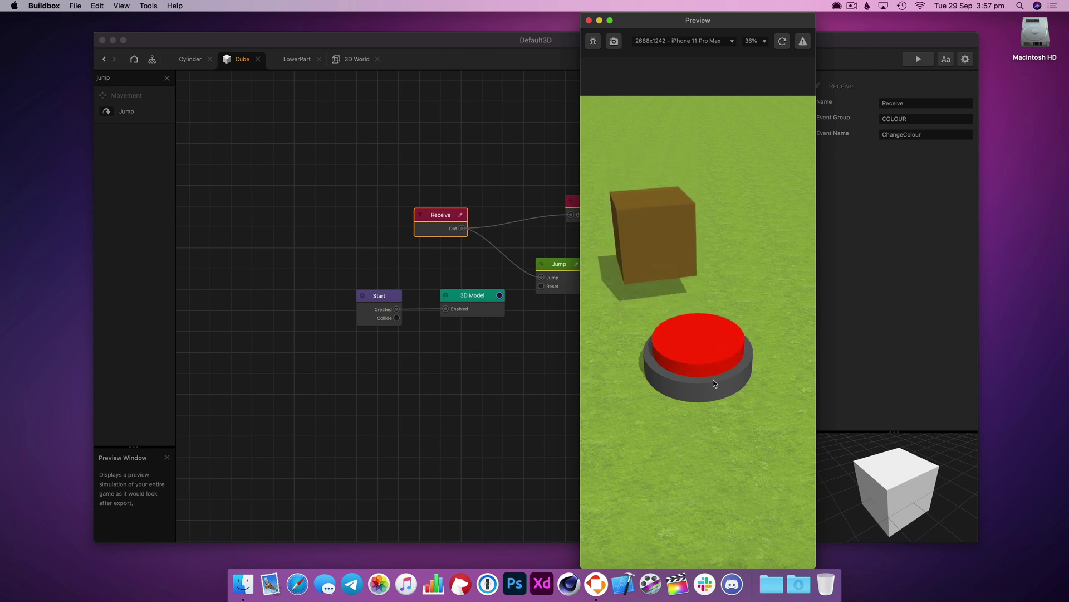
pyautogui.click(715, 350)
pyautogui.click(715, 350)
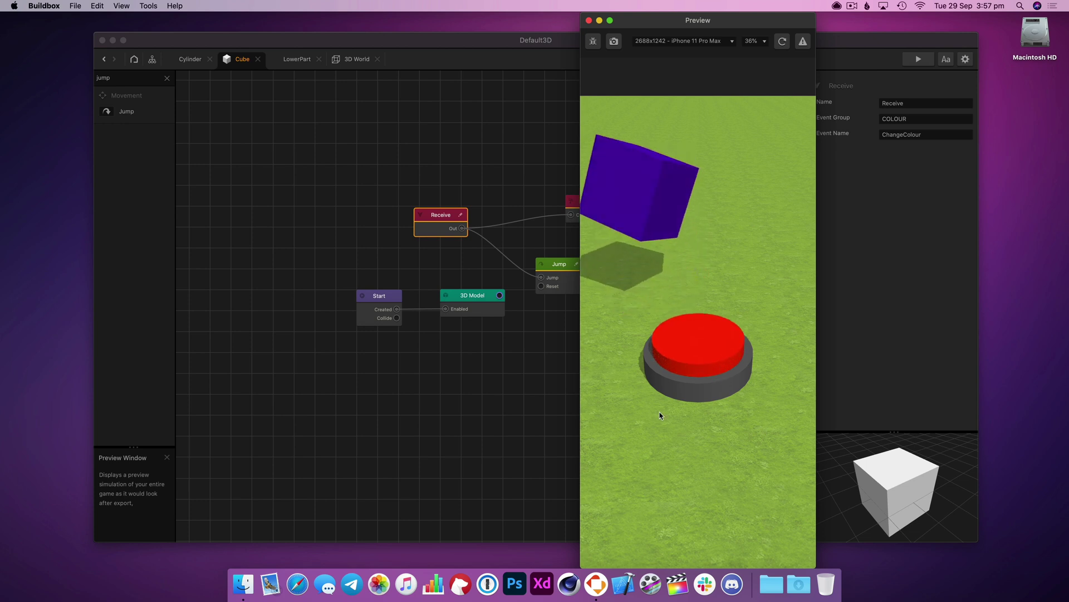
pyautogui.click(699, 353)
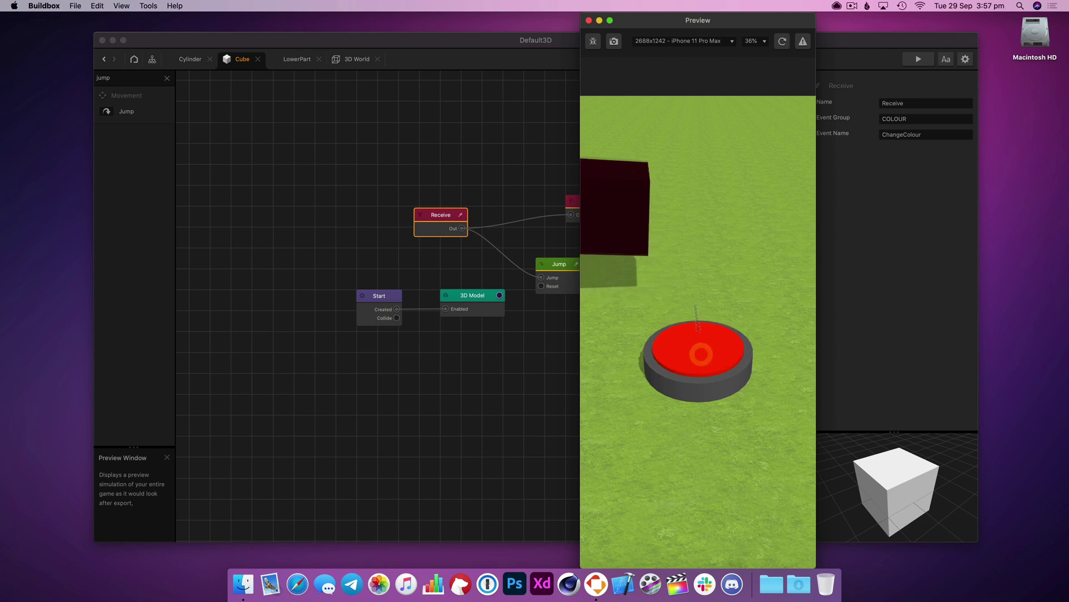
pyautogui.click(589, 21)
# Add a Debris Explosion node triggered by Receive's output, and disconnect Receive from Set Random Color
pyautogui.click(166, 79)
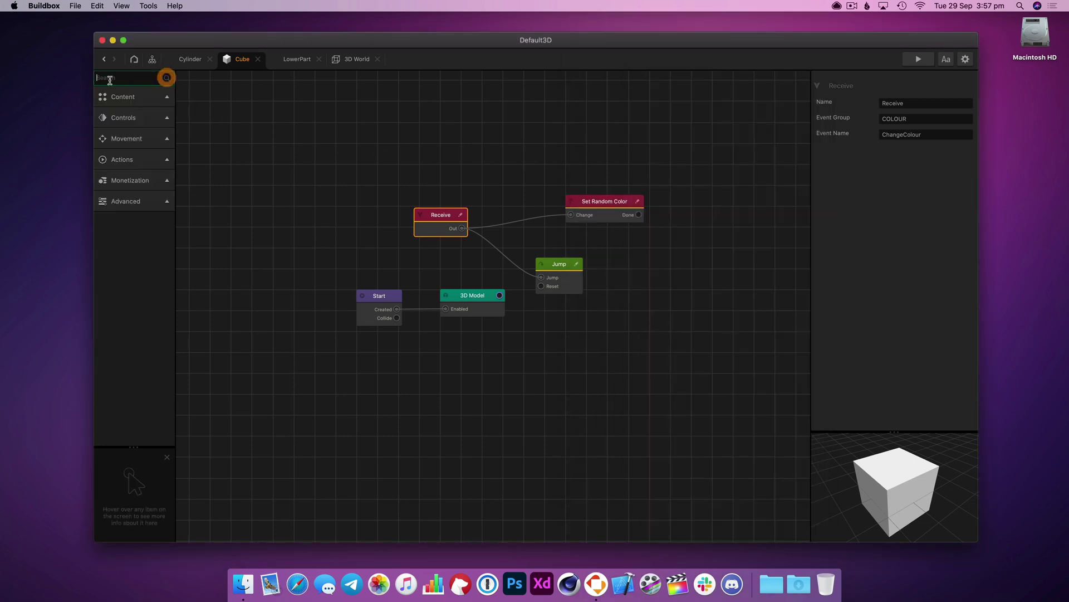
pyautogui.write('explo')
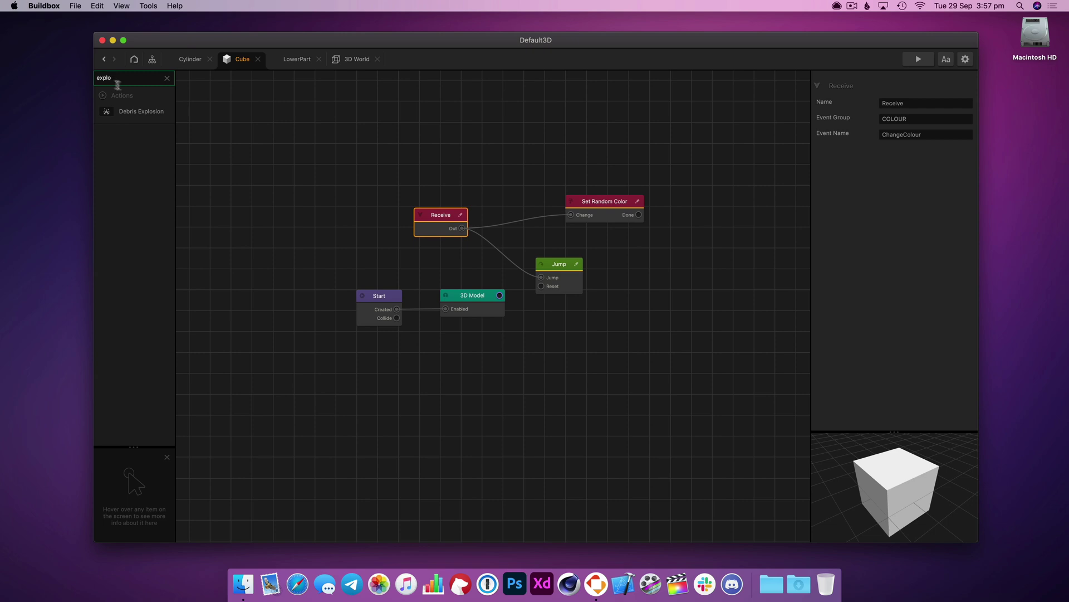
pyautogui.moveTo(601, 167); pyautogui.dragTo(603, 168)
pyautogui.moveTo(619, 206); pyautogui.dragTo(651, 243)
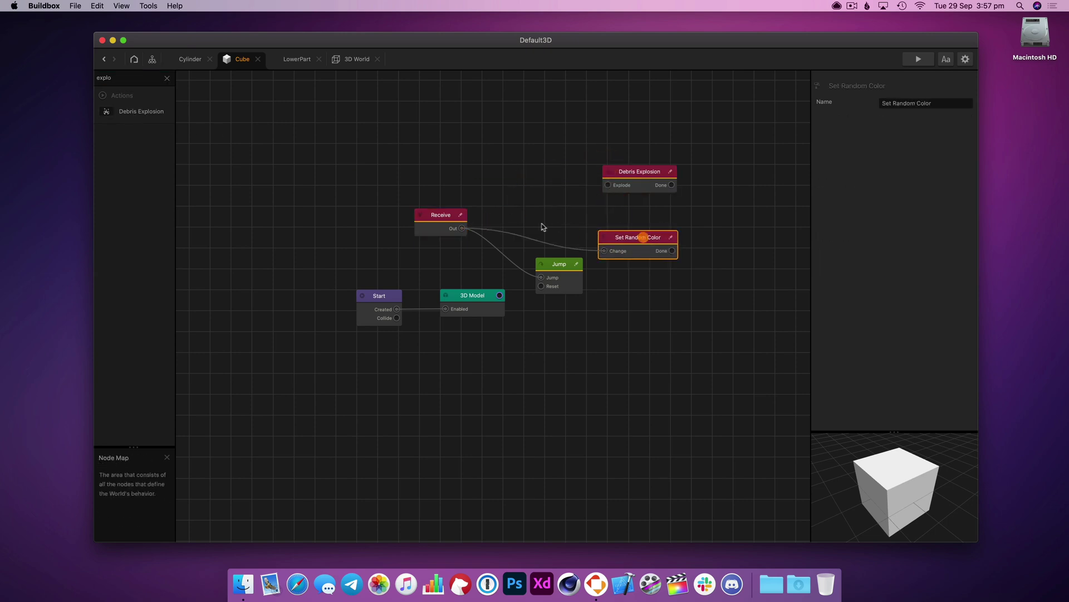
pyautogui.click(460, 227)
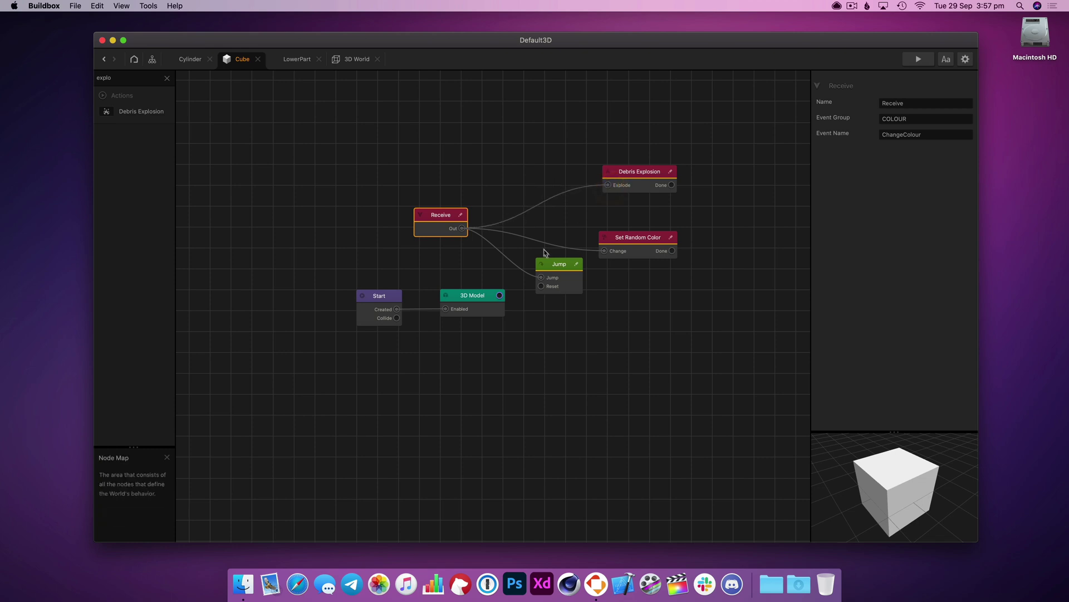
pyautogui.moveTo(594, 218); pyautogui.dragTo(604, 251)
pyautogui.click(638, 184)
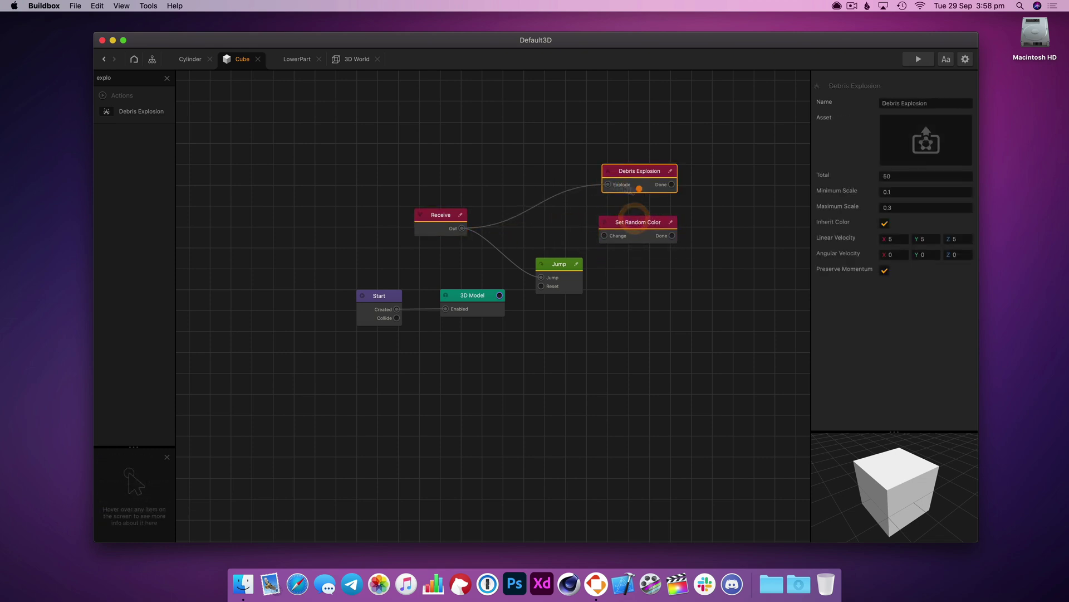
pyautogui.click(192, 59)
pyautogui.click(241, 59)
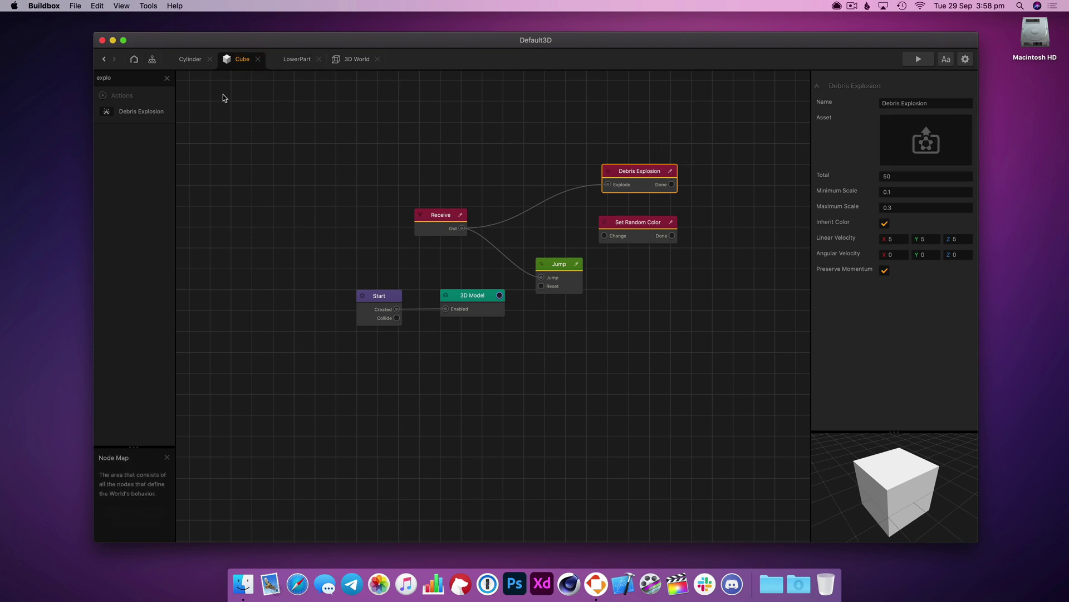
pyautogui.click(152, 60)
pyautogui.click(176, 59)
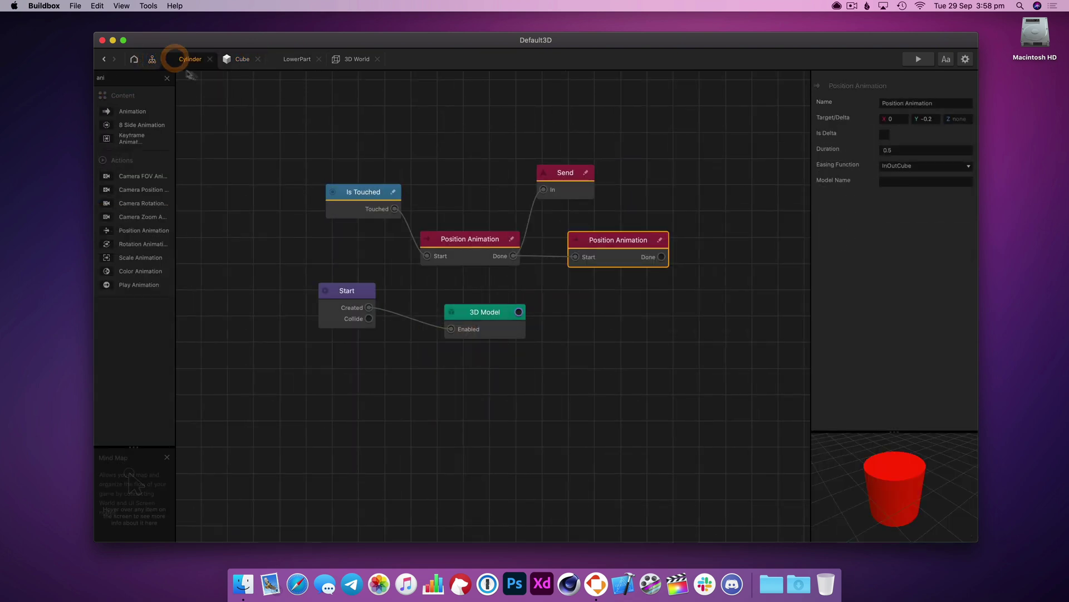
pyautogui.click(166, 79)
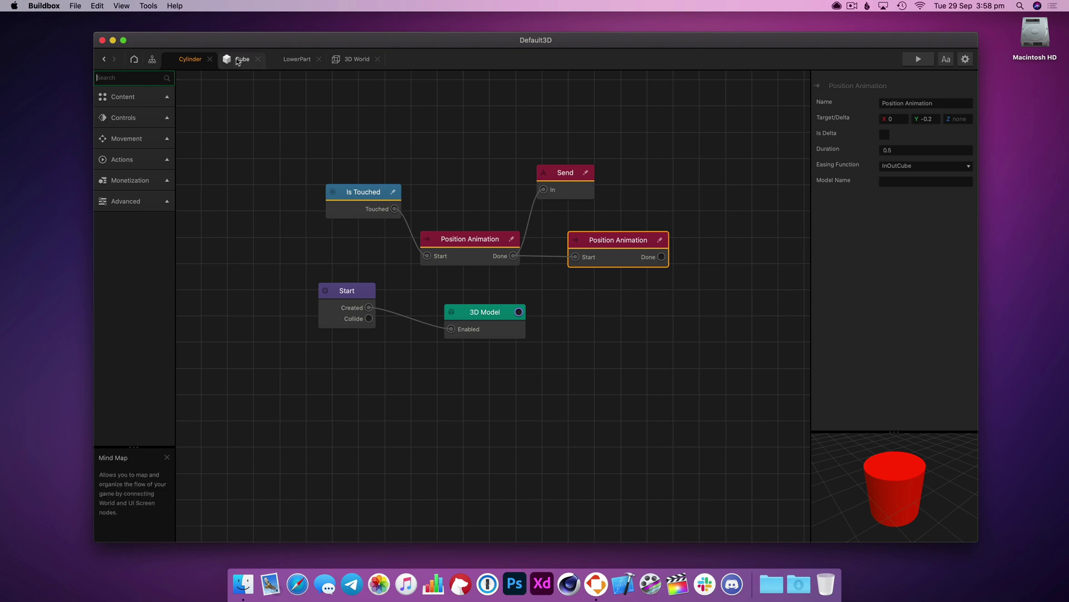
# Open the 3D World scene and add another Cube shape to the asset library's Objects
pyautogui.click(152, 59)
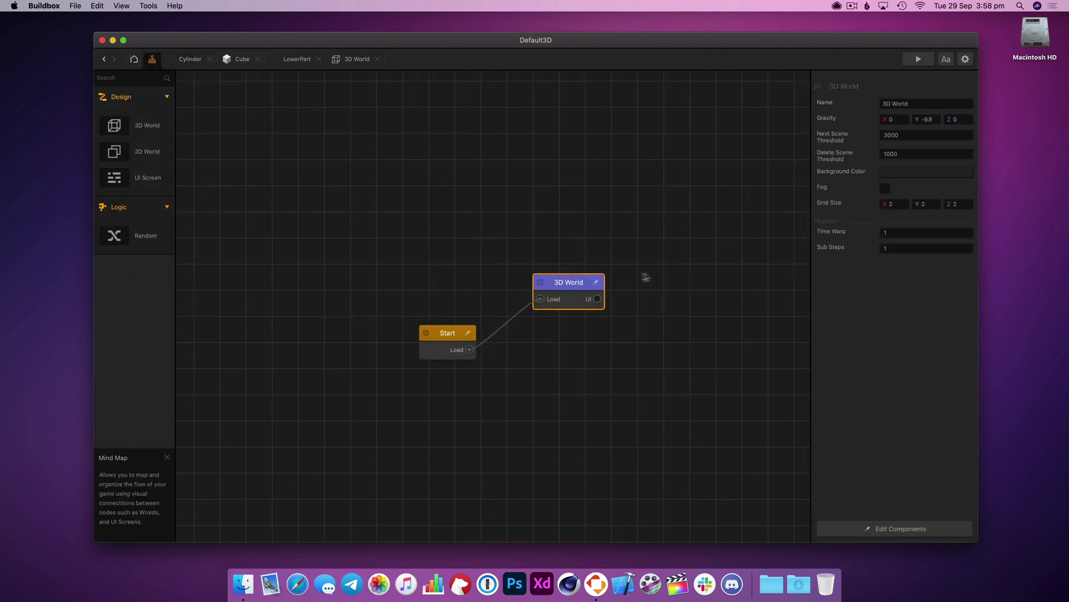
pyautogui.doubleClick(586, 289)
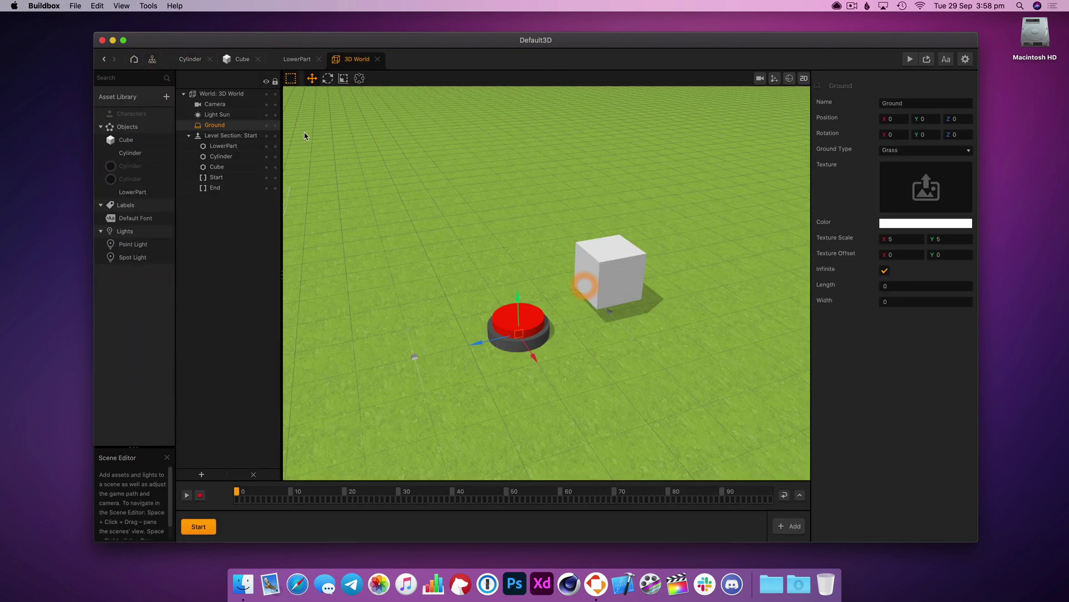
pyautogui.click(167, 96)
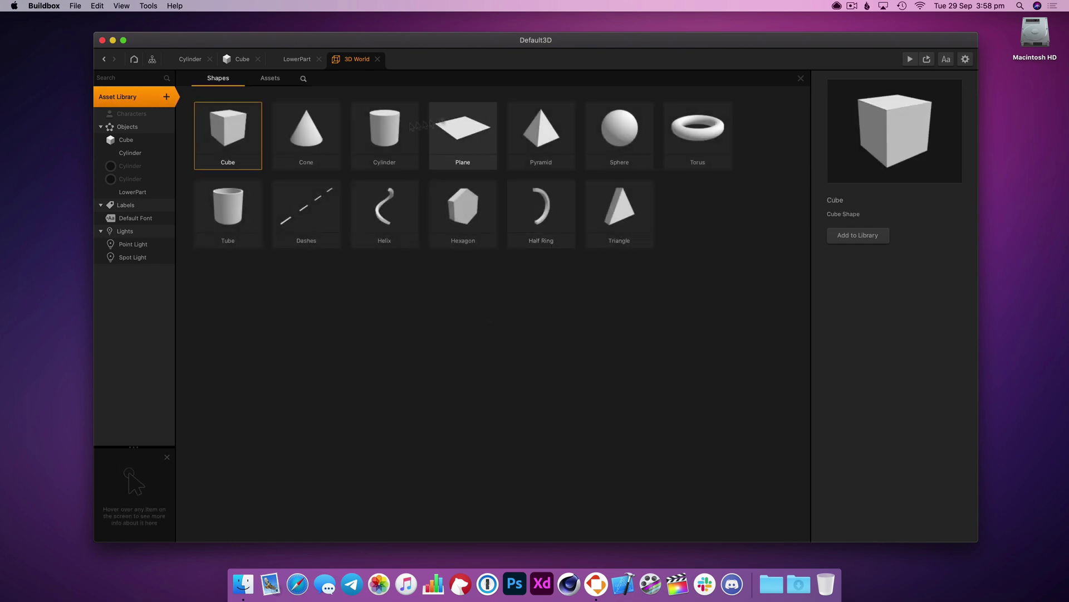
pyautogui.moveTo(227, 135); pyautogui.dragTo(142, 206)
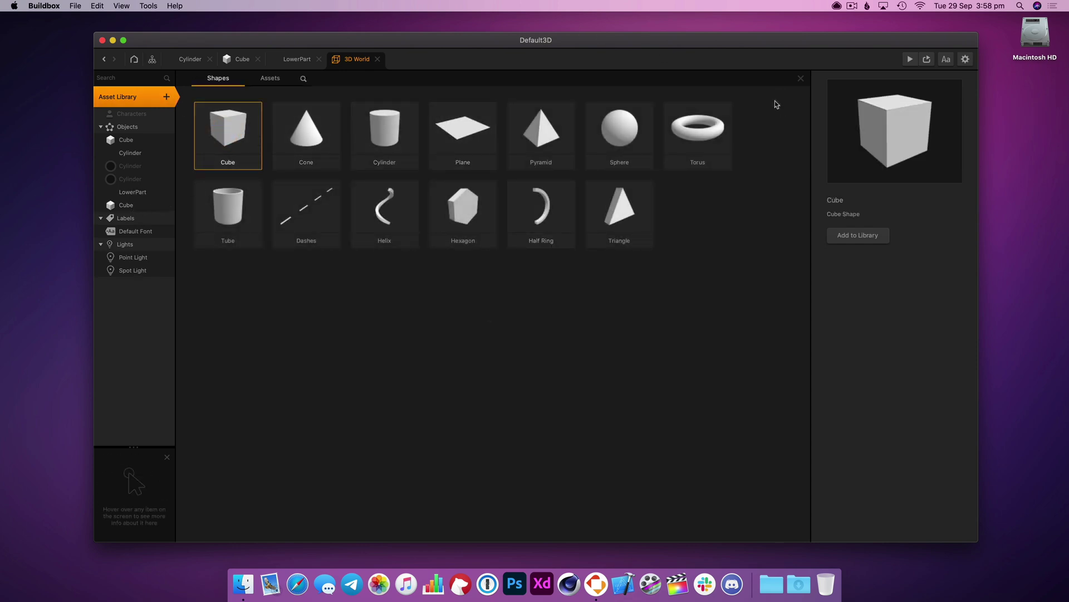
pyautogui.click(801, 78)
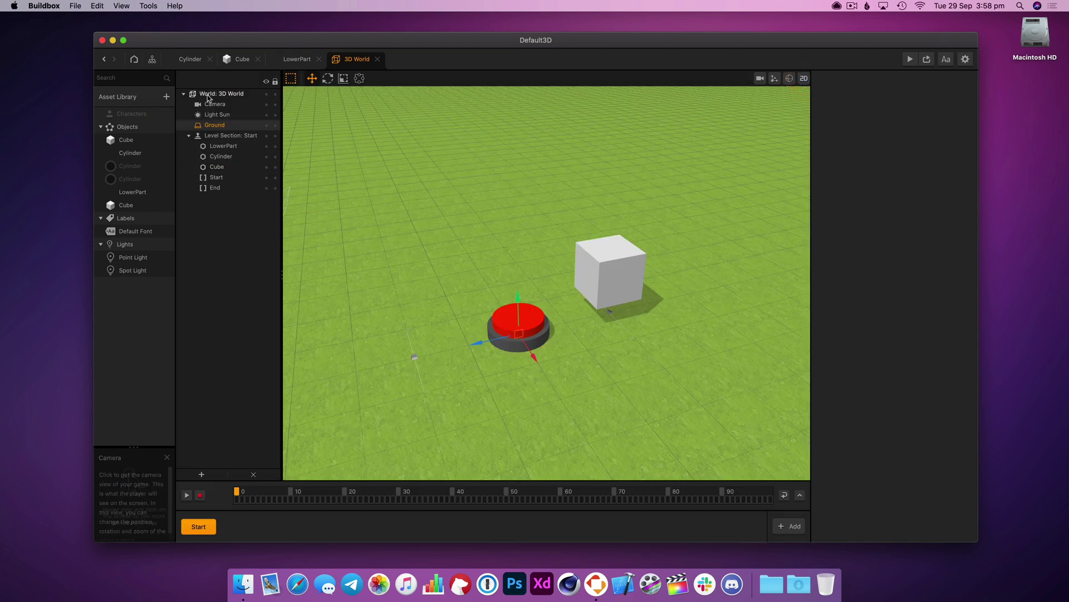
# Assign the second Cube asset to the cube's Debris Explosion node and set its total to 20
pyautogui.click(189, 60)
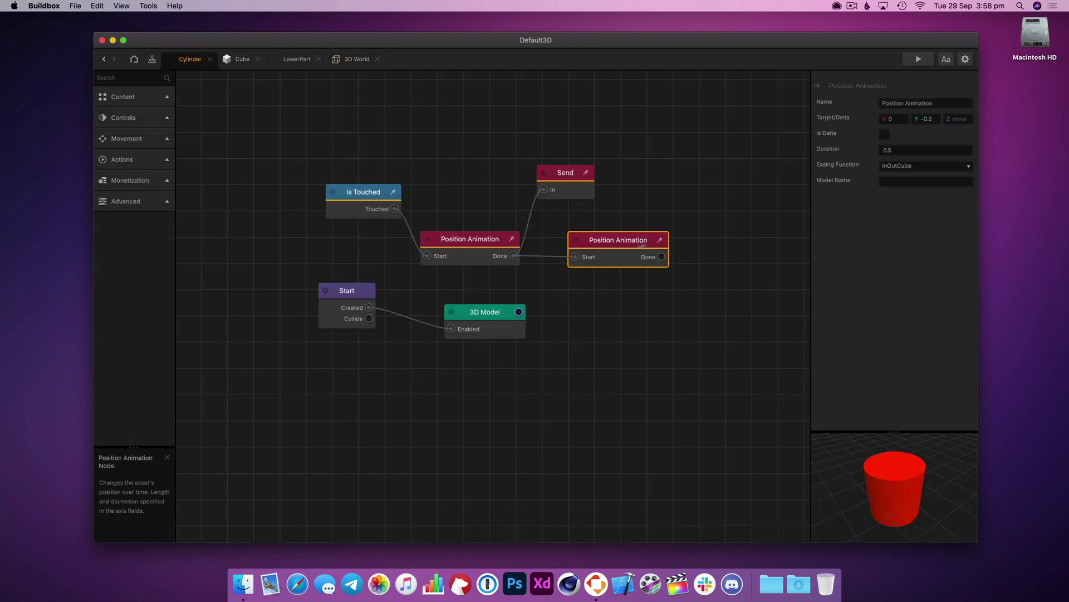
pyautogui.click(243, 62)
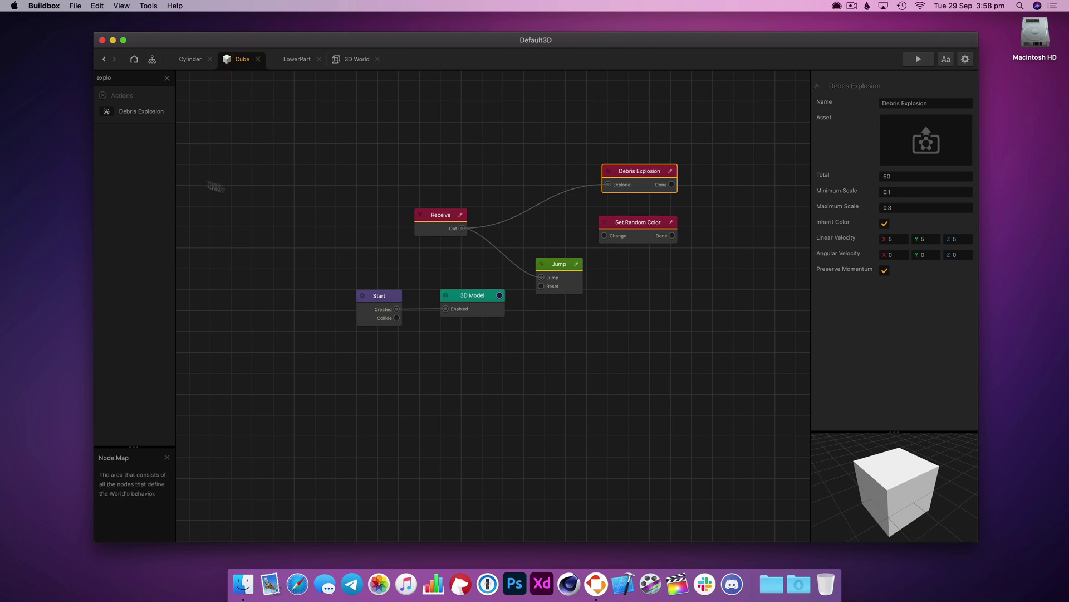
pyautogui.click(166, 78)
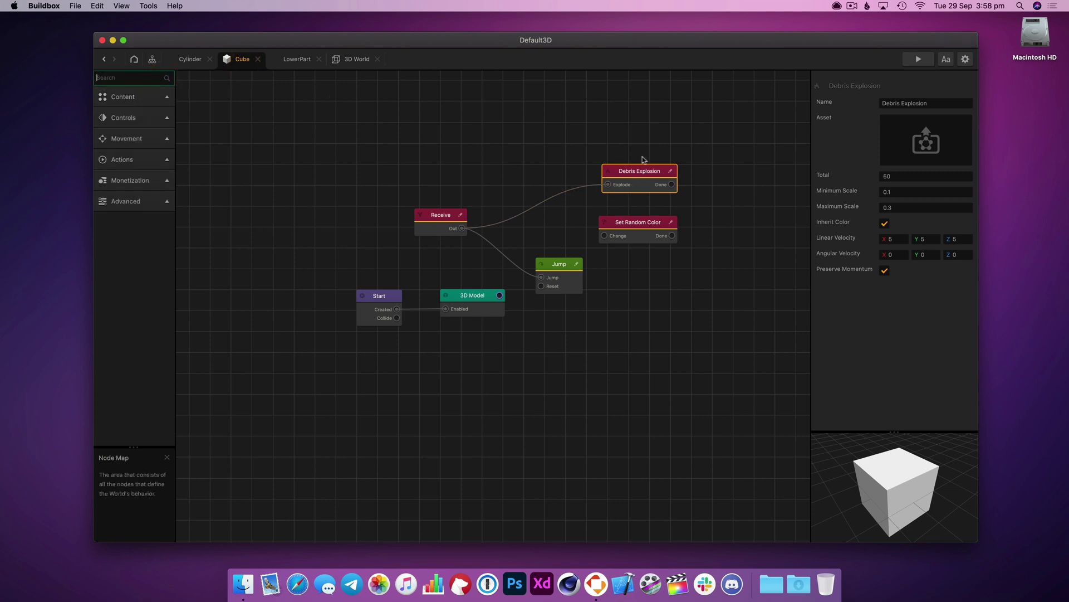
pyautogui.click(967, 122)
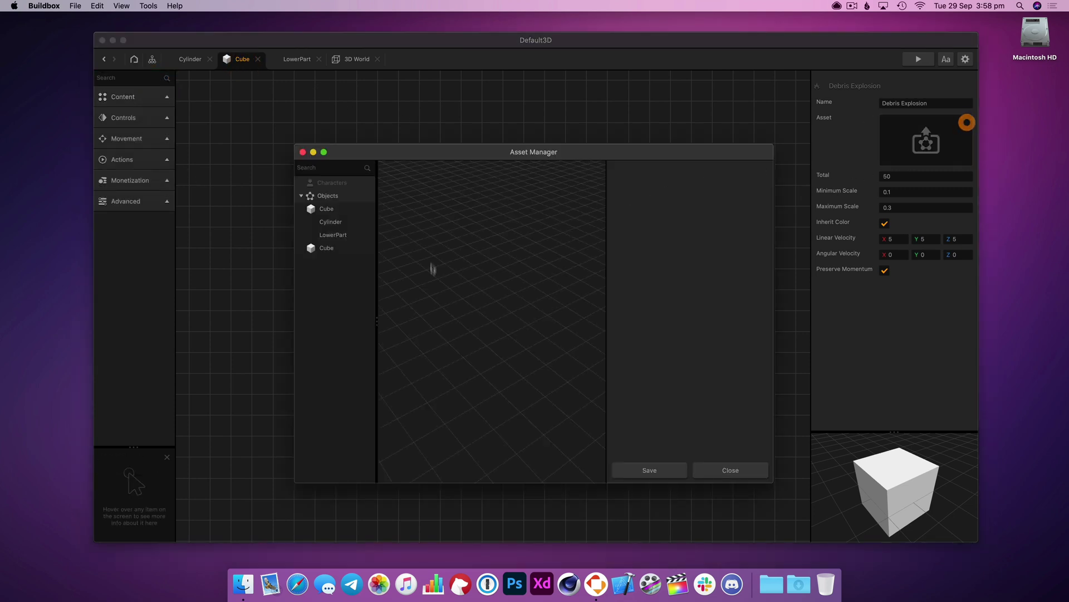
pyautogui.click(328, 248)
pyautogui.scroll(-2, 690, 434)
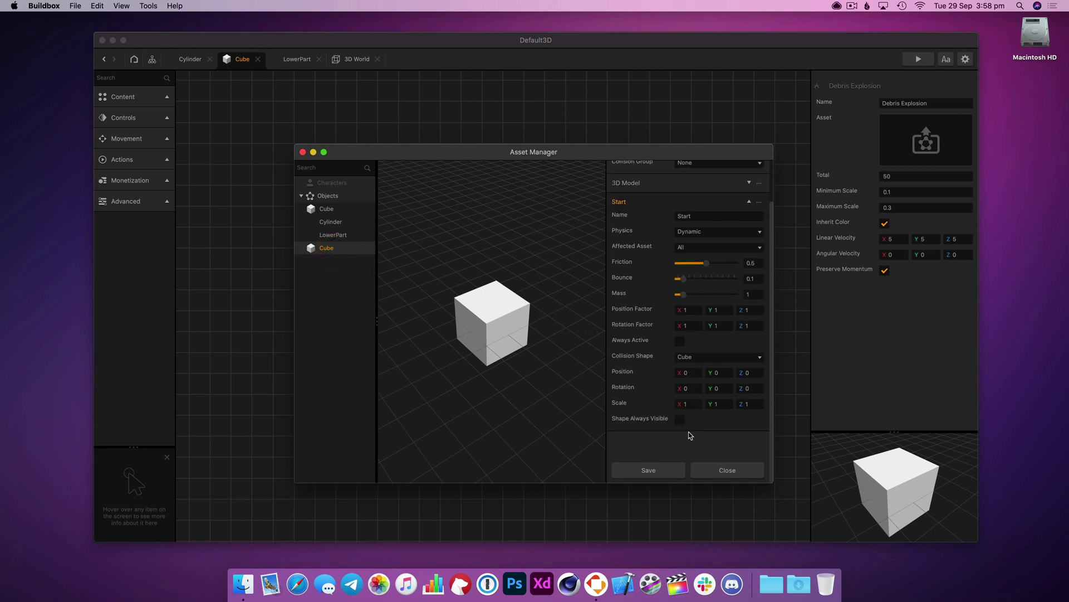
pyautogui.click(651, 470)
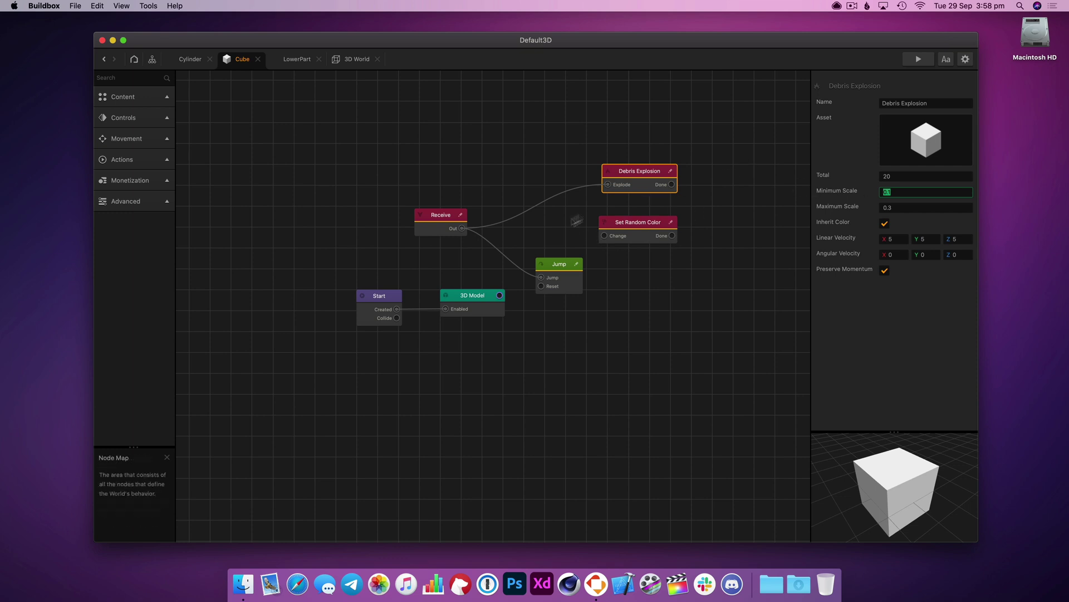
# Test the debris explosion by repeatedly touching the red button in the game preview, and close the preview
pyautogui.click(918, 60)
pyautogui.click(711, 340)
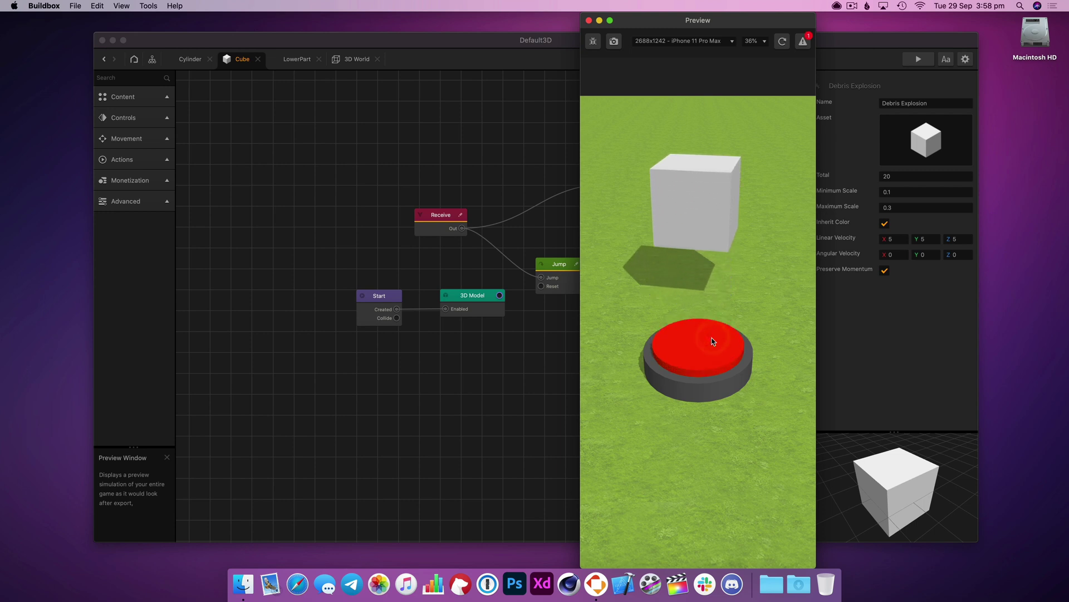
pyautogui.click(705, 346)
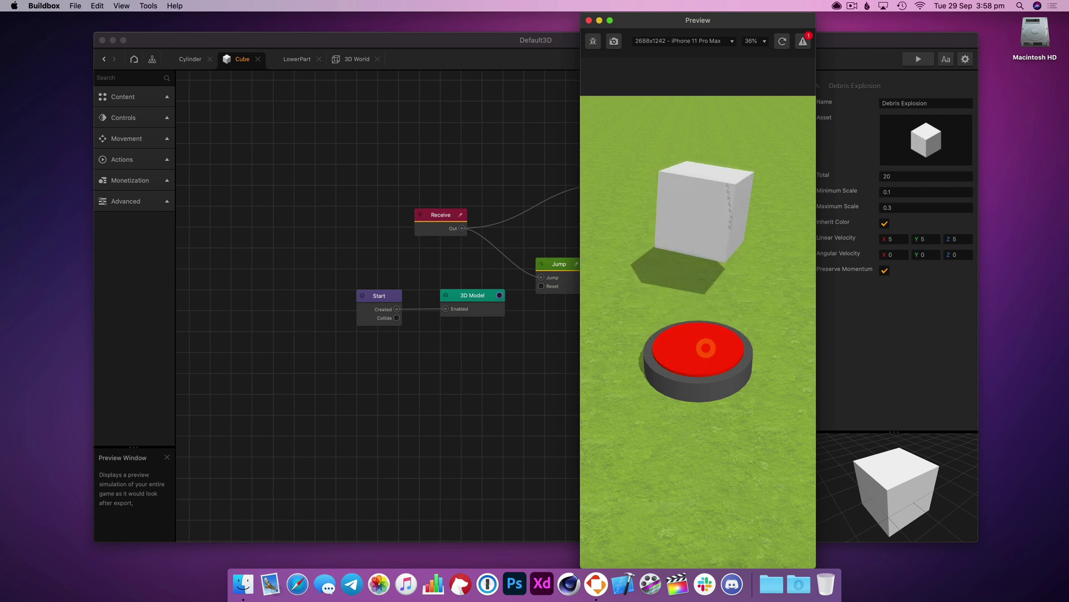
pyautogui.click(589, 21)
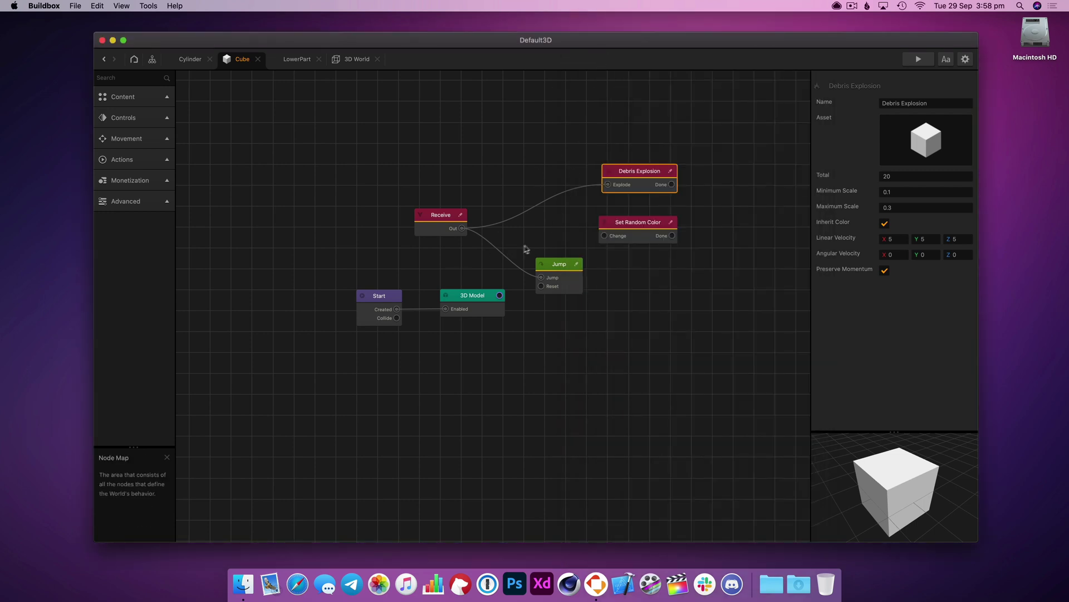
# Disconnect Receive from Jump and move the Debris Explosion node closer to Receive
pyautogui.moveTo(635, 173); pyautogui.dragTo(605, 173)
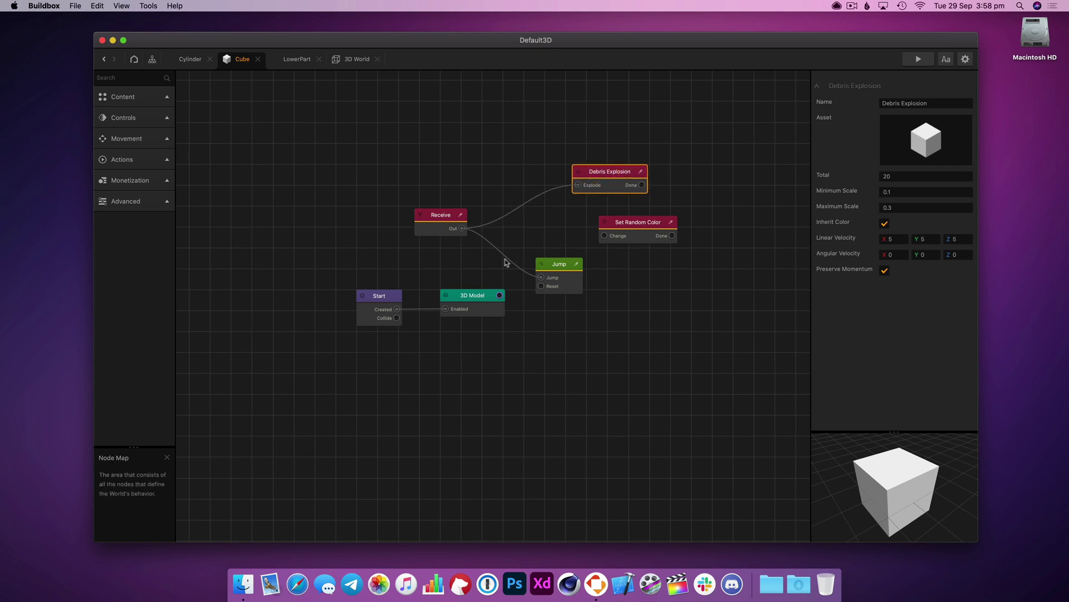
pyautogui.moveTo(513, 286); pyautogui.dragTo(535, 284)
pyautogui.moveTo(610, 178); pyautogui.dragTo(577, 189)
pyautogui.moveTo(444, 222); pyautogui.dragTo(441, 232)
pyautogui.moveTo(583, 182); pyautogui.dragTo(580, 180)
# Touch the red button in a new game preview, check the preview's error log, and close the preview
pyautogui.click(917, 60)
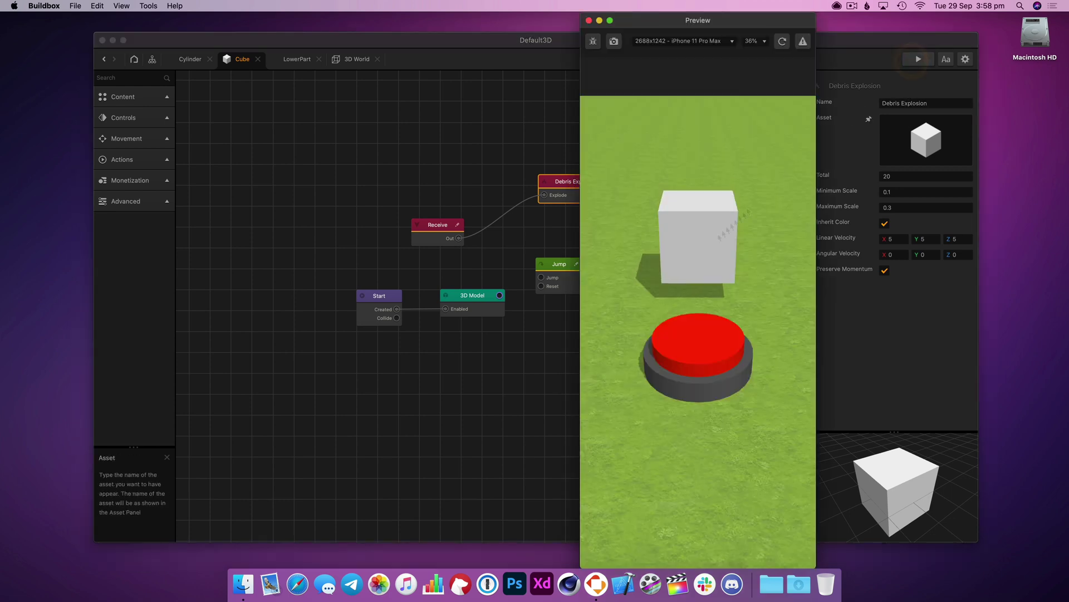
pyautogui.click(705, 346)
pyautogui.click(802, 42)
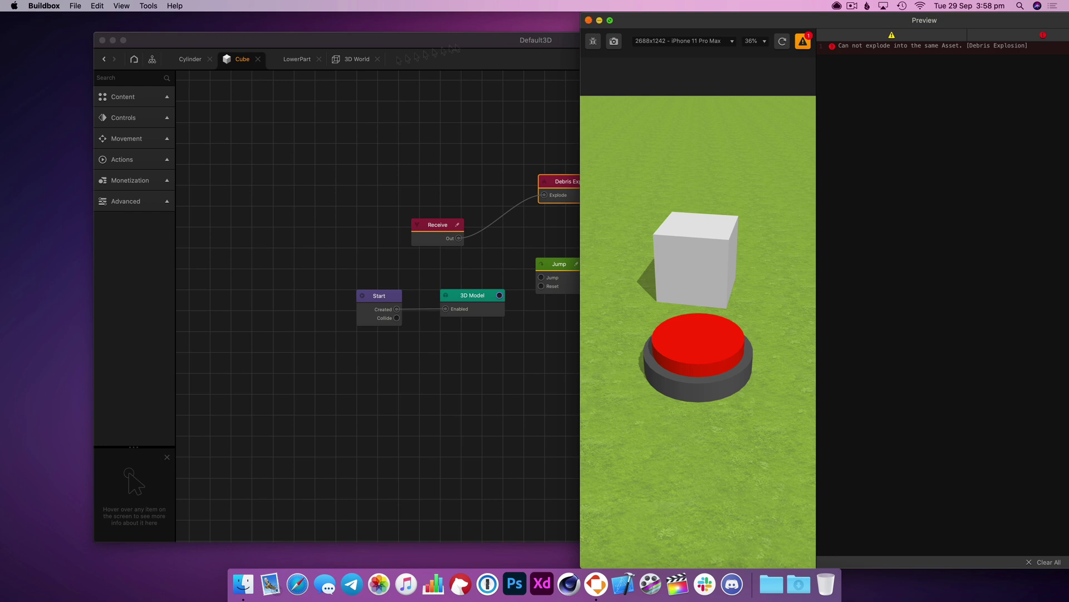
pyautogui.click(588, 20)
# Open the 3D World scene and rename the second Cube asset as Debris
pyautogui.click(181, 61)
pyautogui.click(247, 62)
pyautogui.click(153, 60)
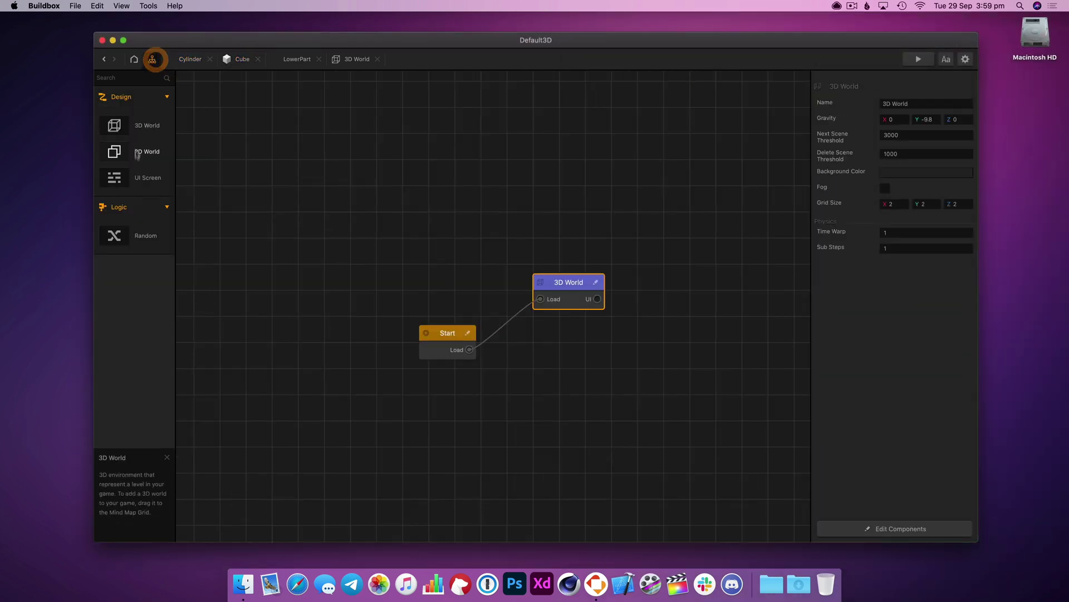
pyautogui.doubleClick(576, 297)
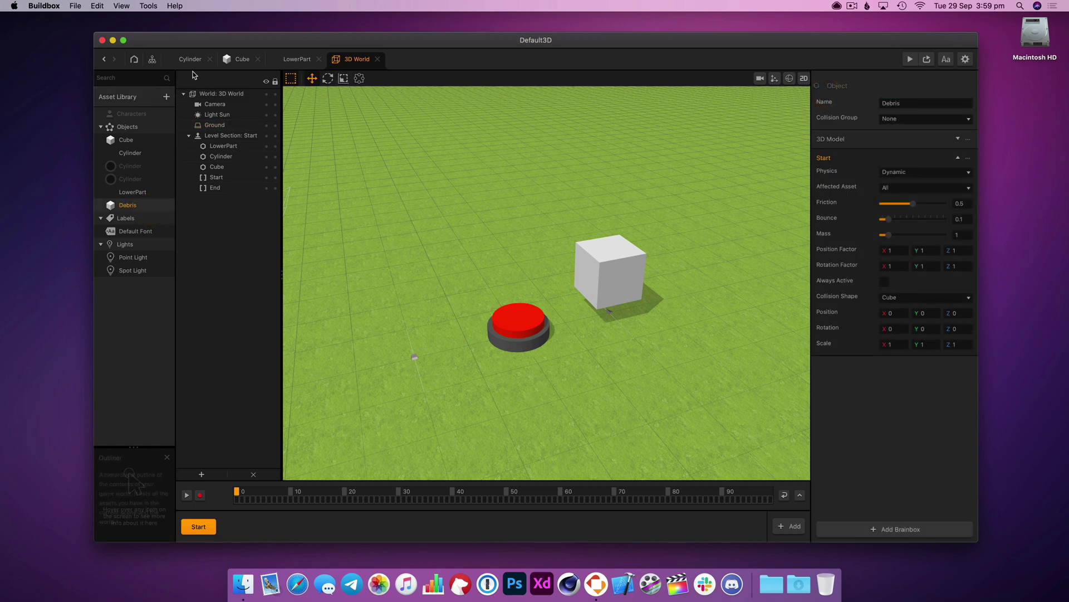
# Return to the cube's node map and assign the Debris object as the Debris Explosion node's asset
pyautogui.click(190, 59)
pyautogui.click(234, 59)
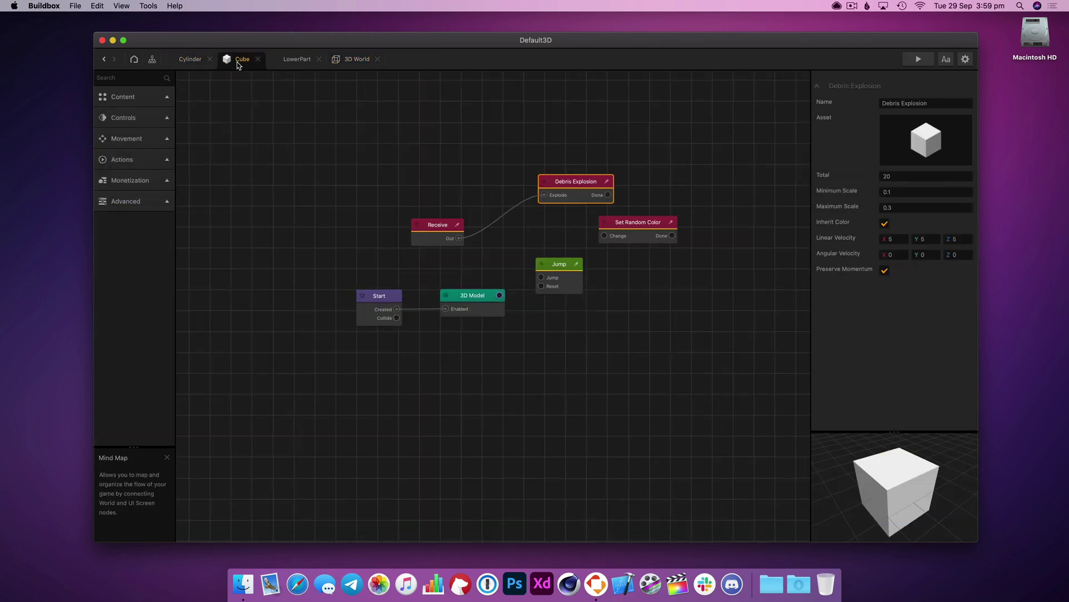
pyautogui.moveTo(947, 119)
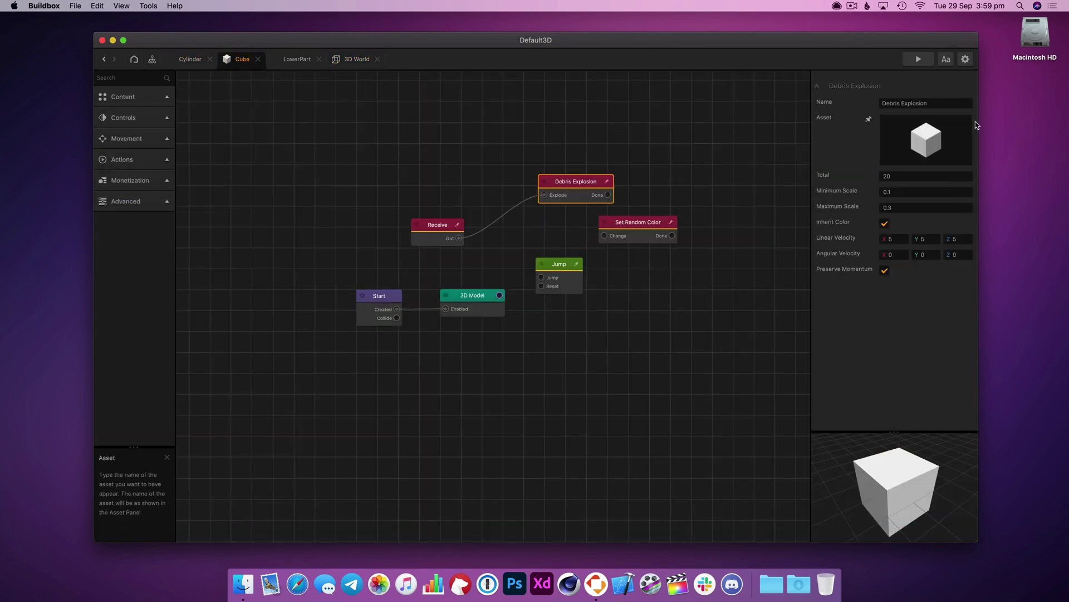
pyautogui.click(965, 122)
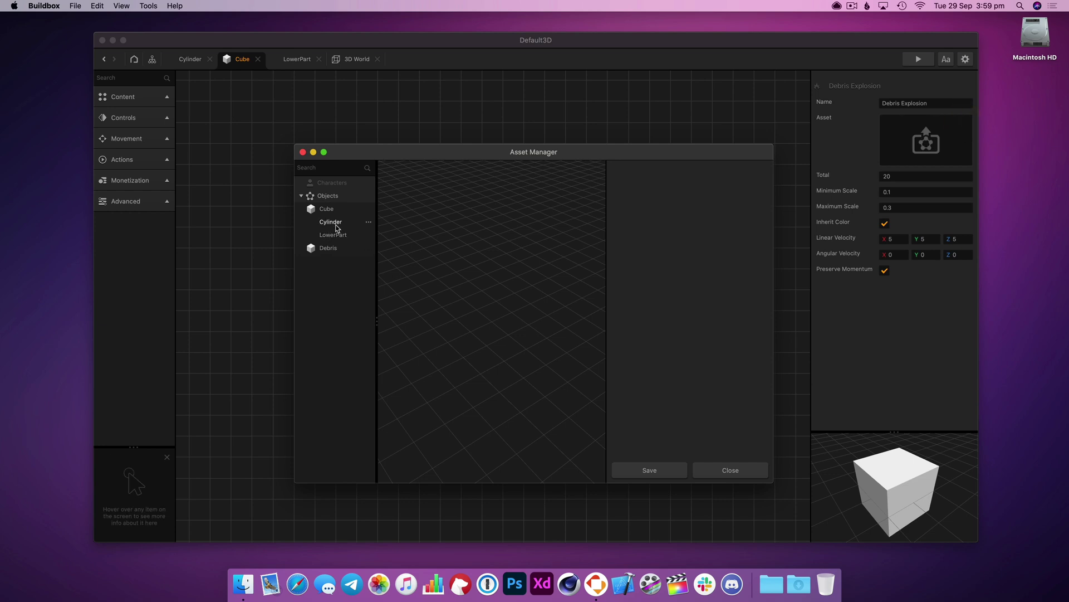
pyautogui.click(330, 249)
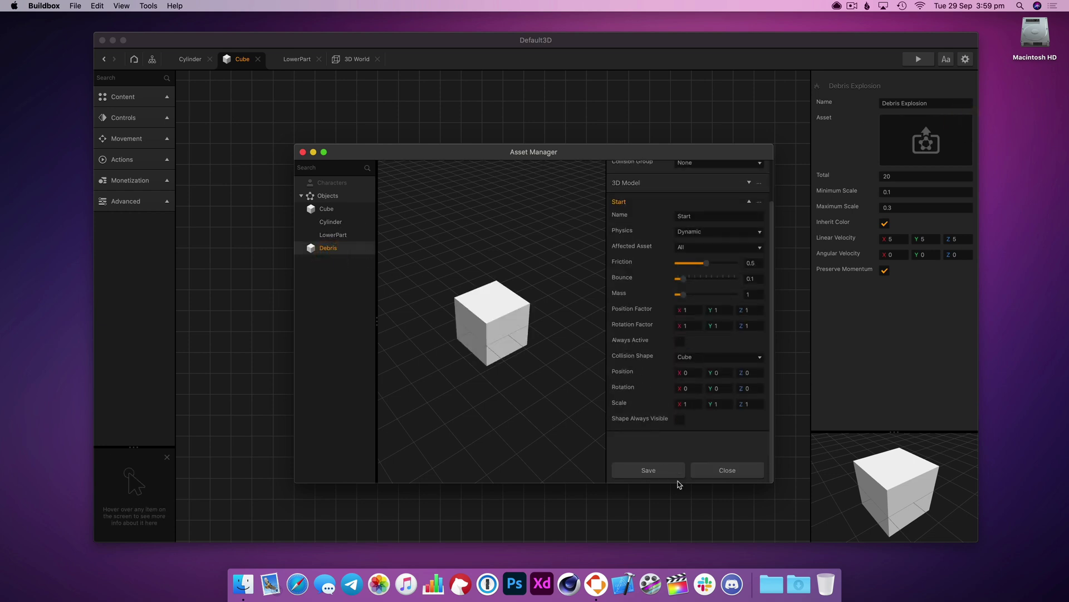
pyautogui.click(676, 472)
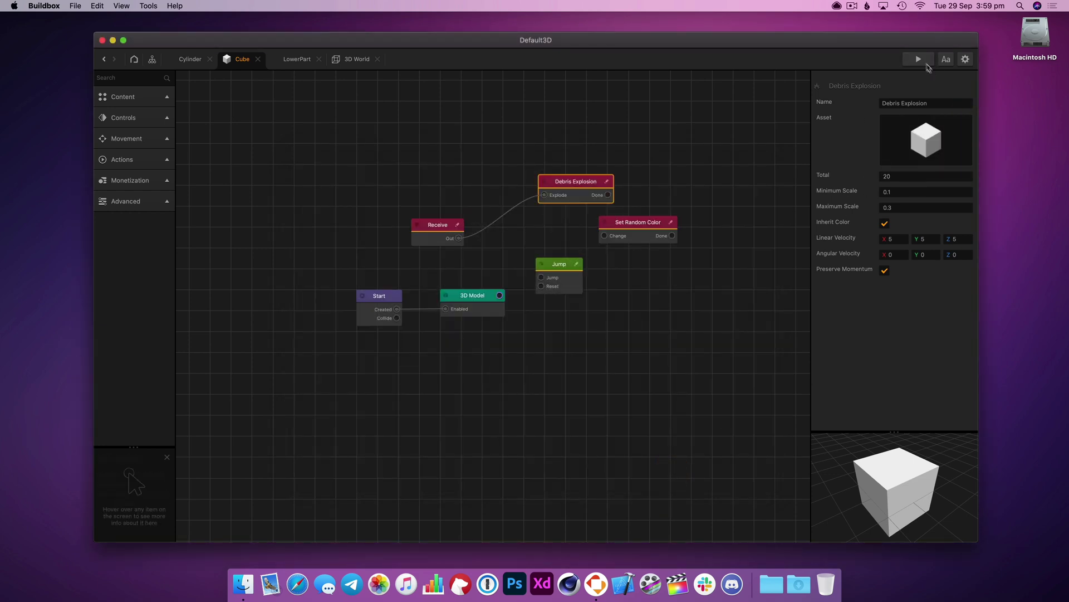
# Test the explosion with the Debris asset by touching the red button in the game preview, and close the preview
pyautogui.click(924, 62)
pyautogui.click(506, 342)
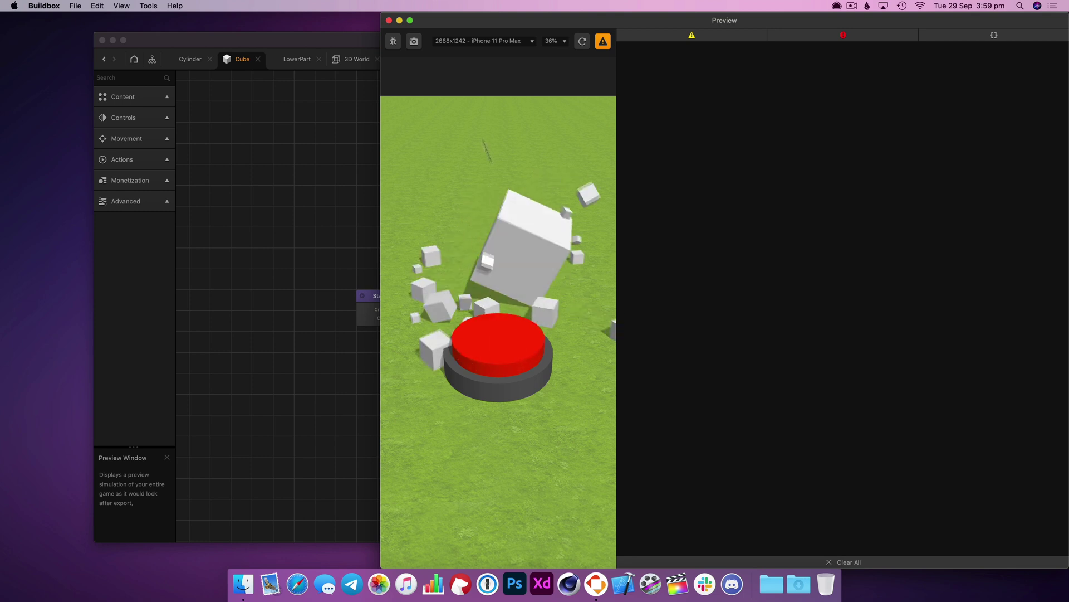
pyautogui.click(389, 21)
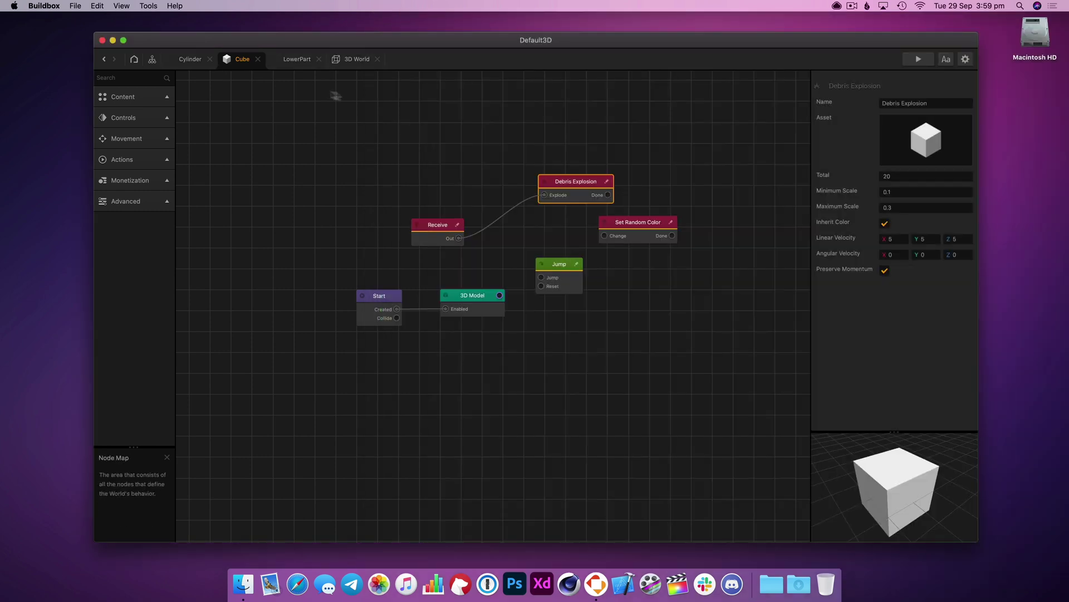
# Add a Remove node triggered by Debris Explosion's Done output, and test the cube's removal in the game preview
pyautogui.write('remove')
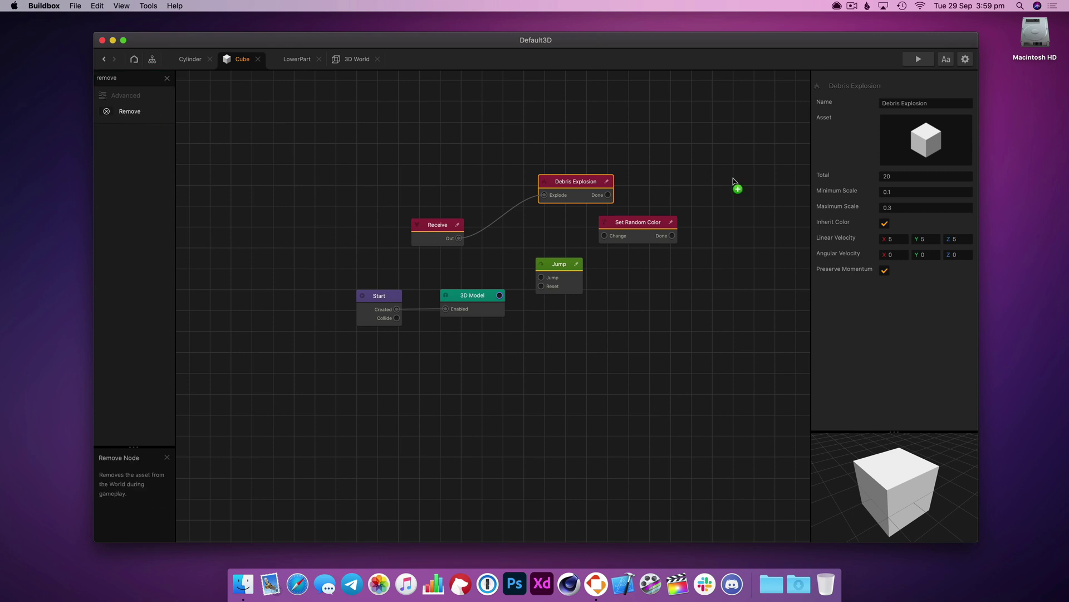
pyautogui.moveTo(733, 181); pyautogui.dragTo(652, 201)
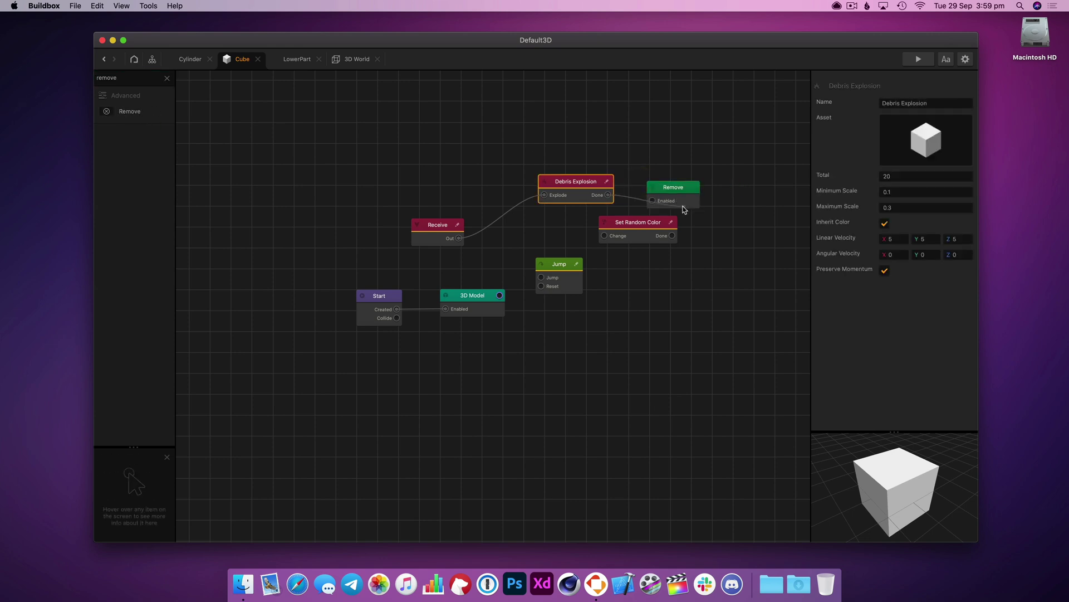
pyautogui.click(919, 59)
pyautogui.click(506, 353)
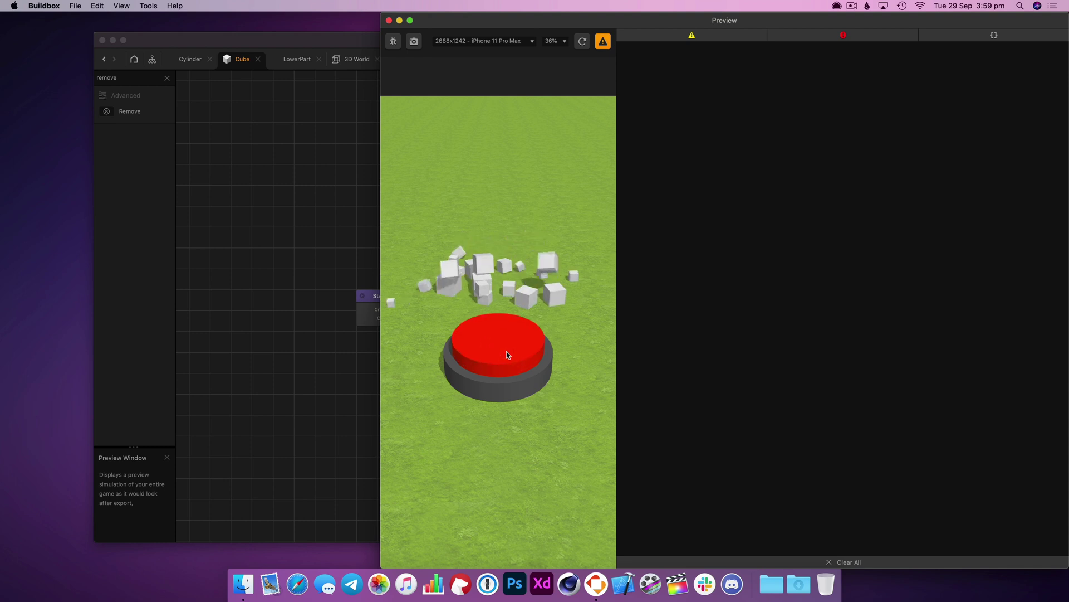
pyautogui.click(507, 350)
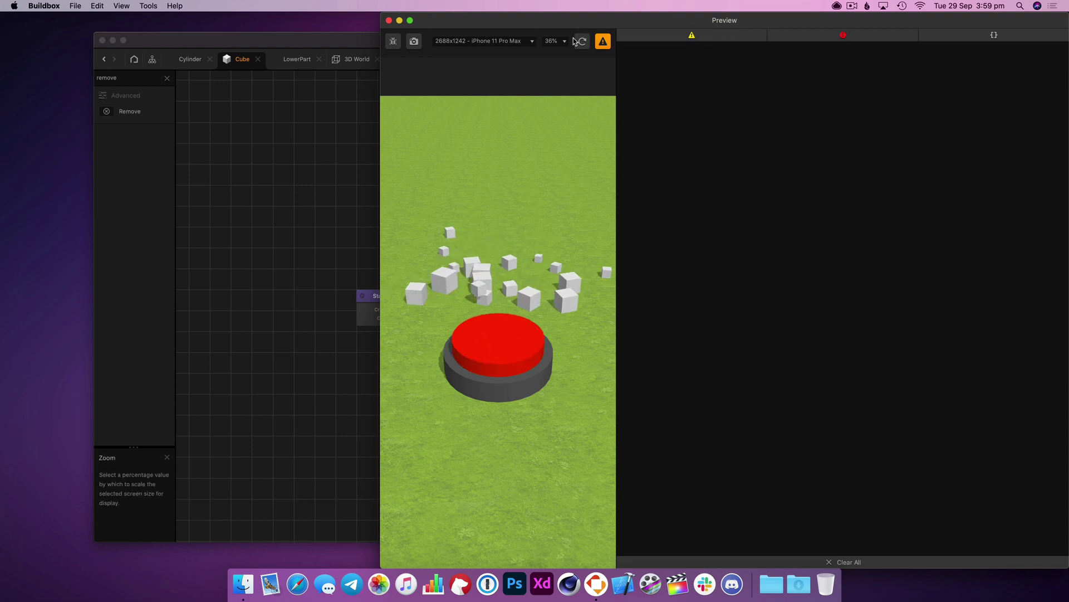
pyautogui.click(509, 349)
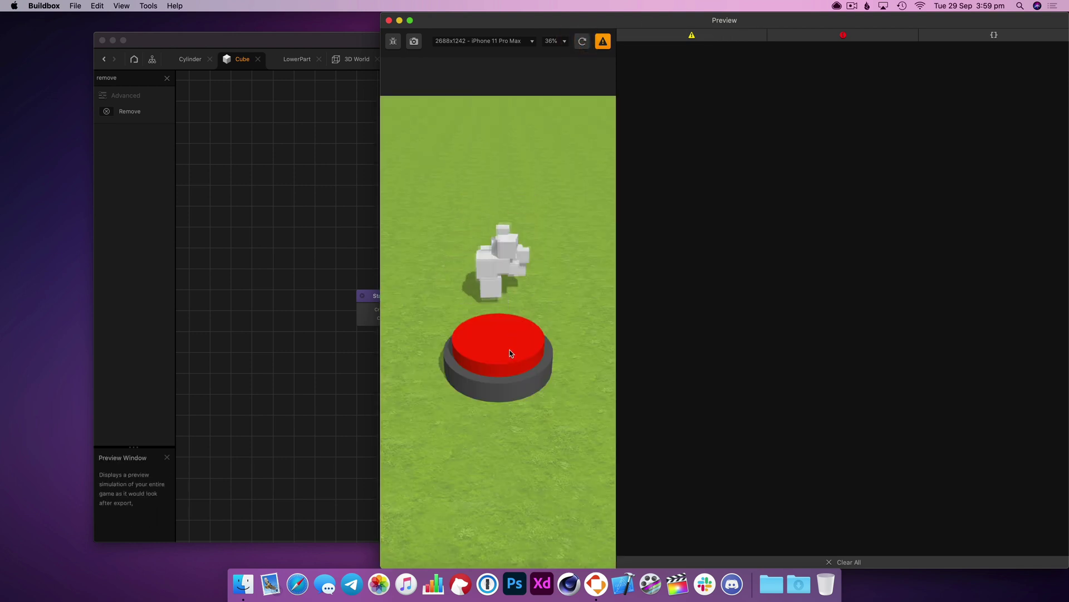
pyautogui.click(389, 20)
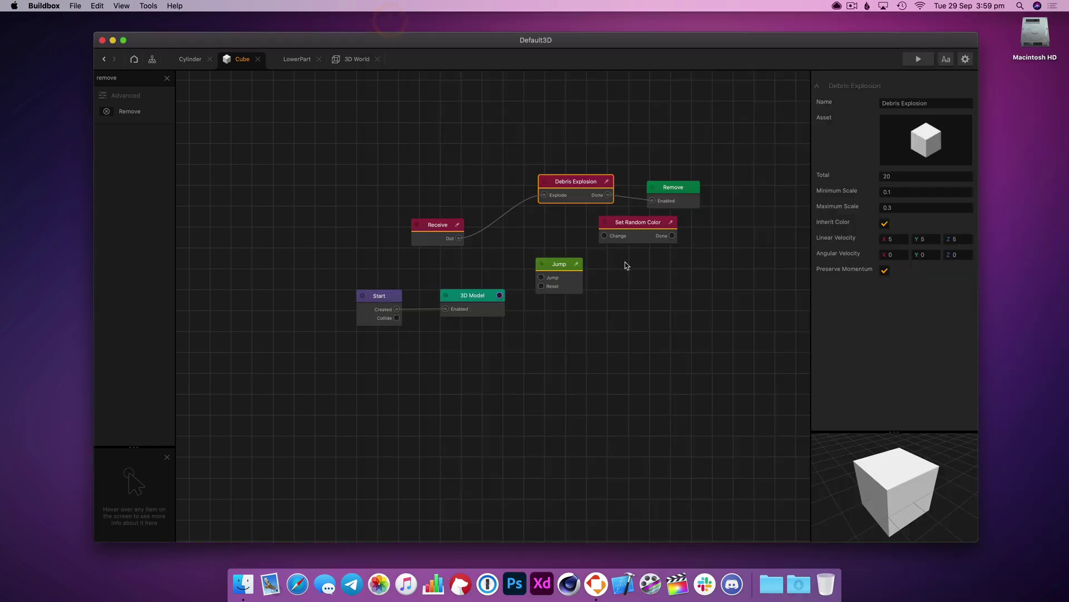
# Move Set Random Color beside Receive, connect Receive's output to its Change input, and test the red button in the game preview
pyautogui.moveTo(640, 224); pyautogui.dragTo(541, 229)
pyautogui.moveTo(459, 238); pyautogui.dragTo(505, 240)
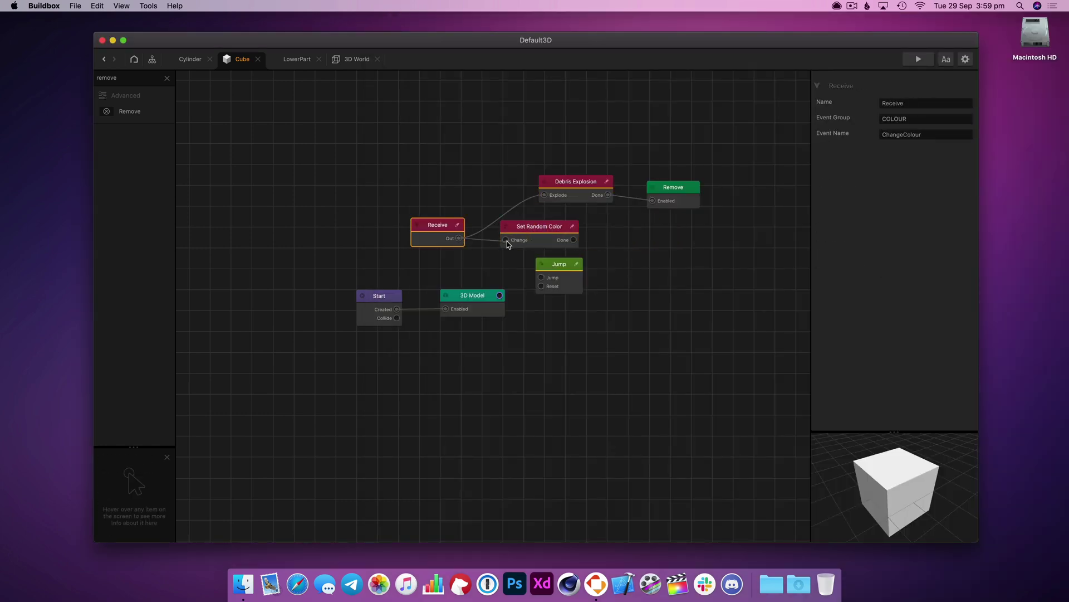
pyautogui.click(919, 59)
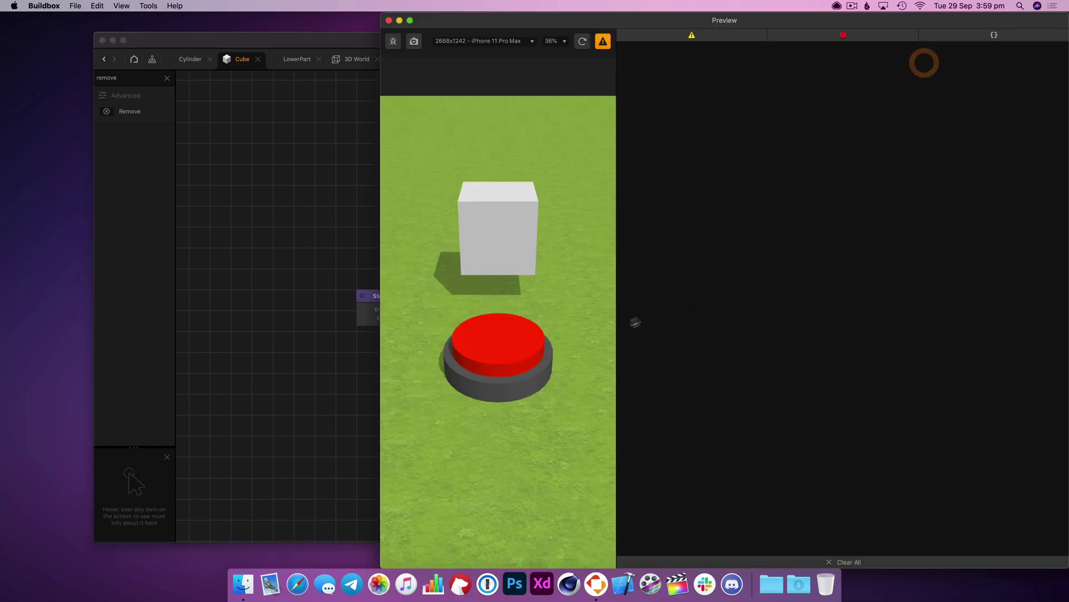
pyautogui.click(505, 350)
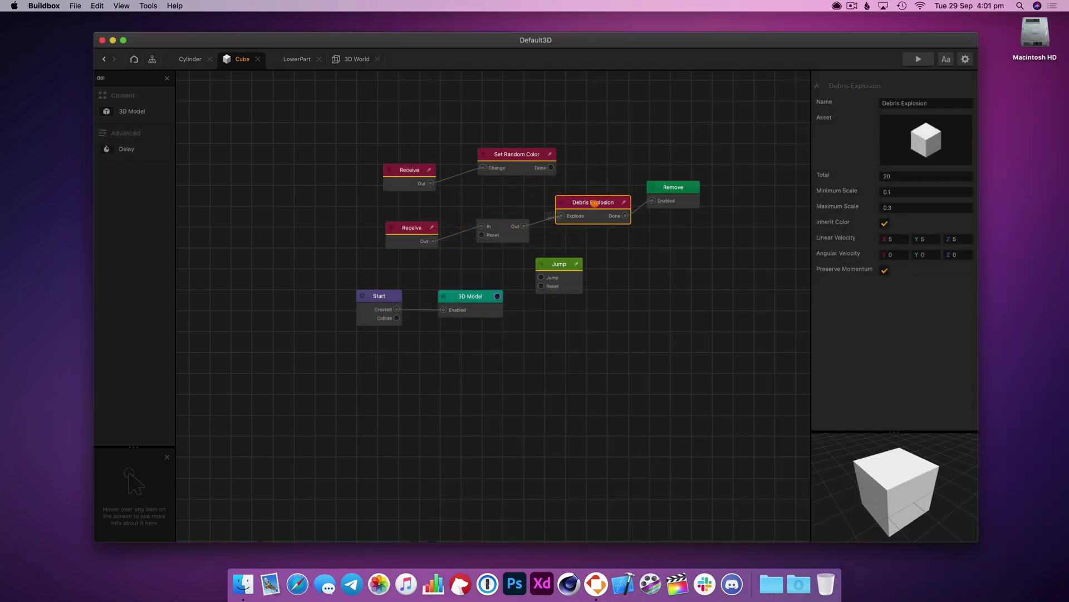
# Open the Delay node's delay value for editing, and test the delayed explosion by touching the red button in the game preview
pyautogui.click(490, 231)
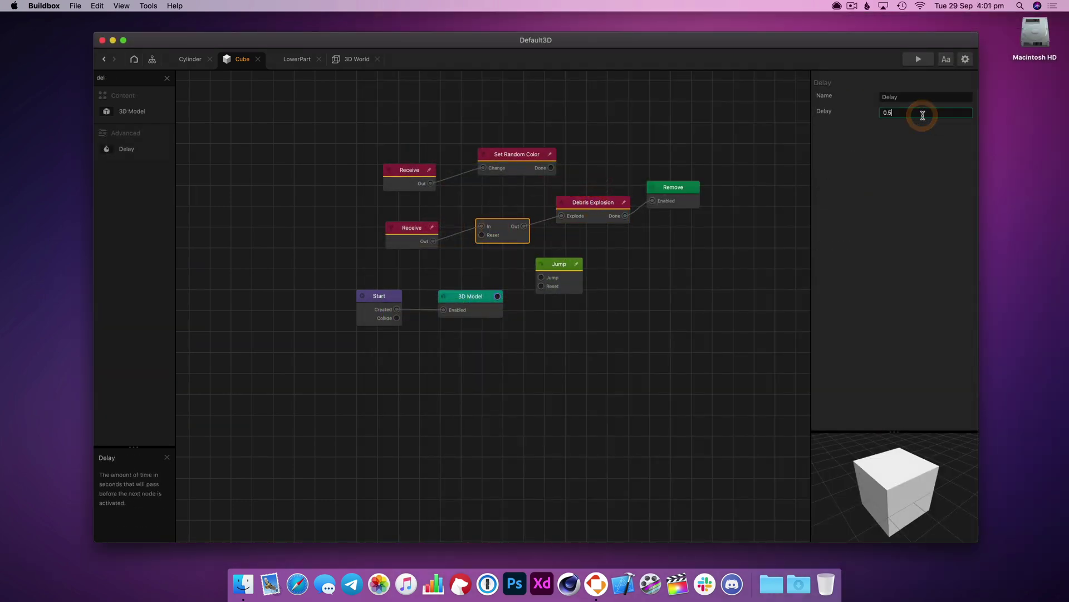
pyautogui.click(918, 59)
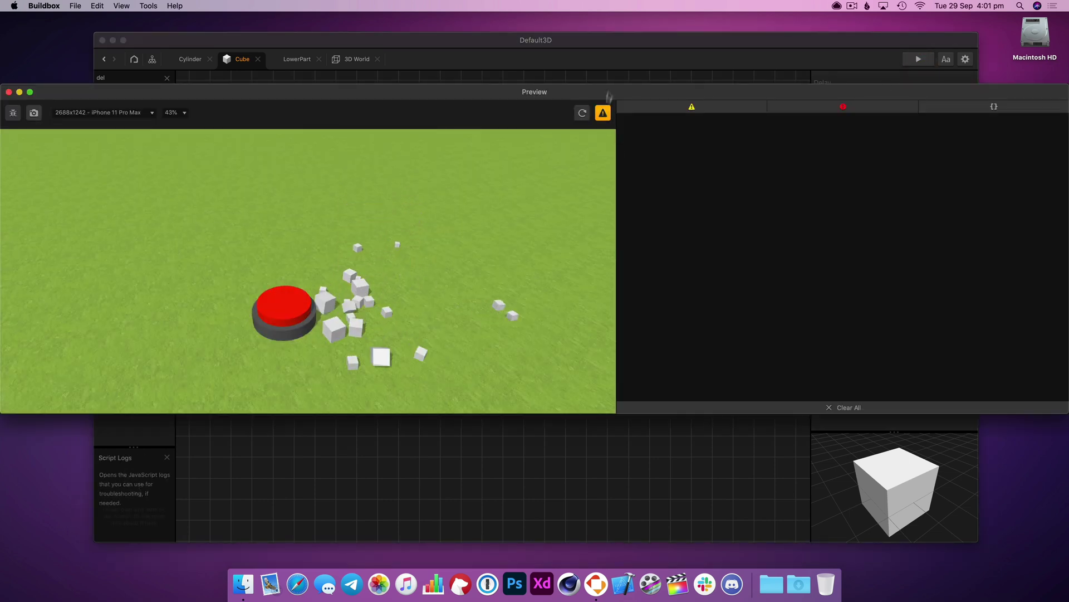
pyautogui.click(299, 290)
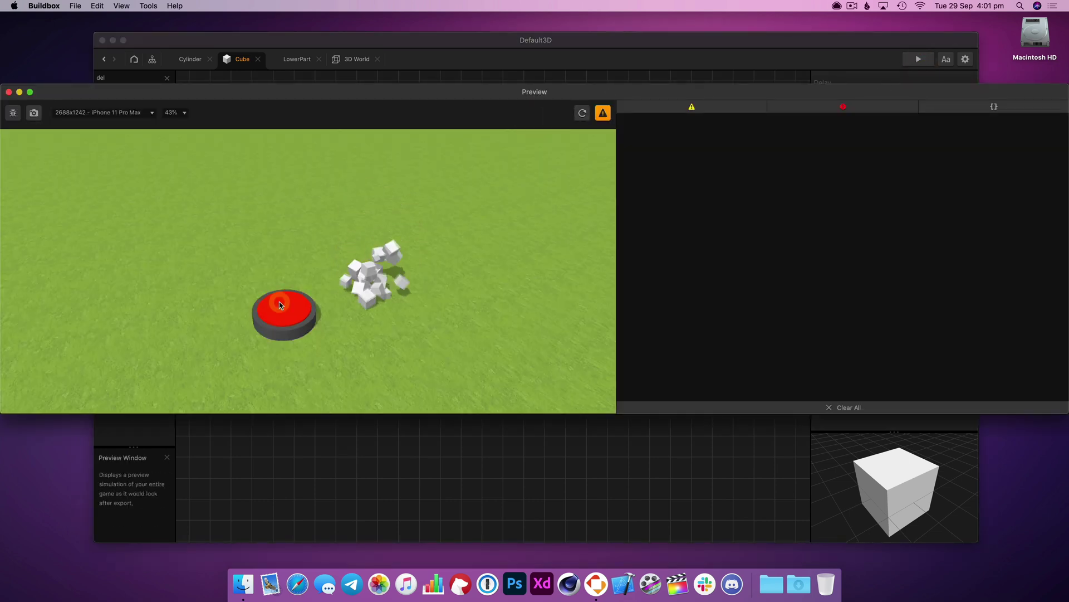